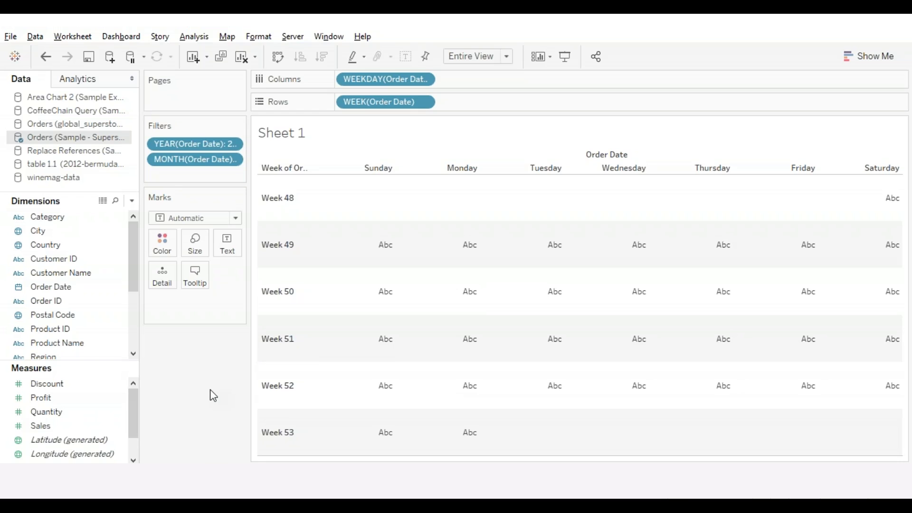
# Step: Colour the order-date calendar cells by the sum of Profit
pyautogui.click(90, 399)
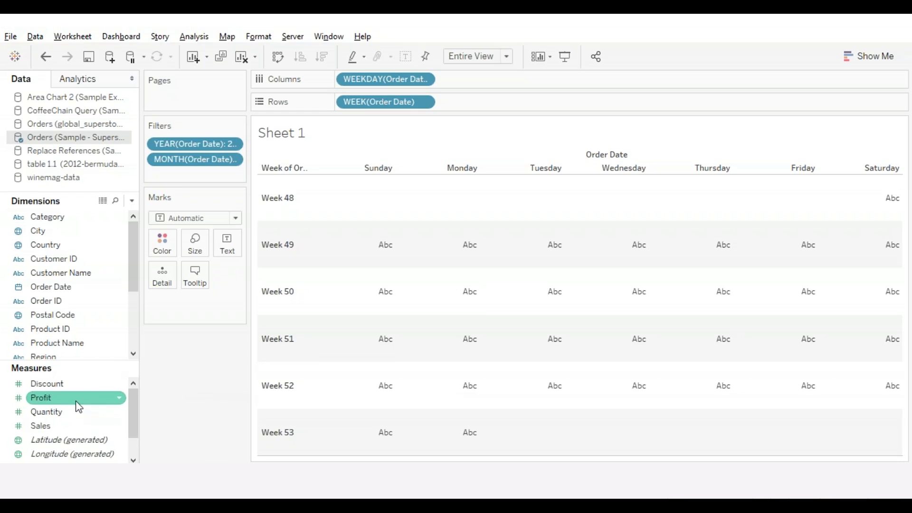
pyautogui.moveTo(49, 401); pyautogui.dragTo(162, 243)
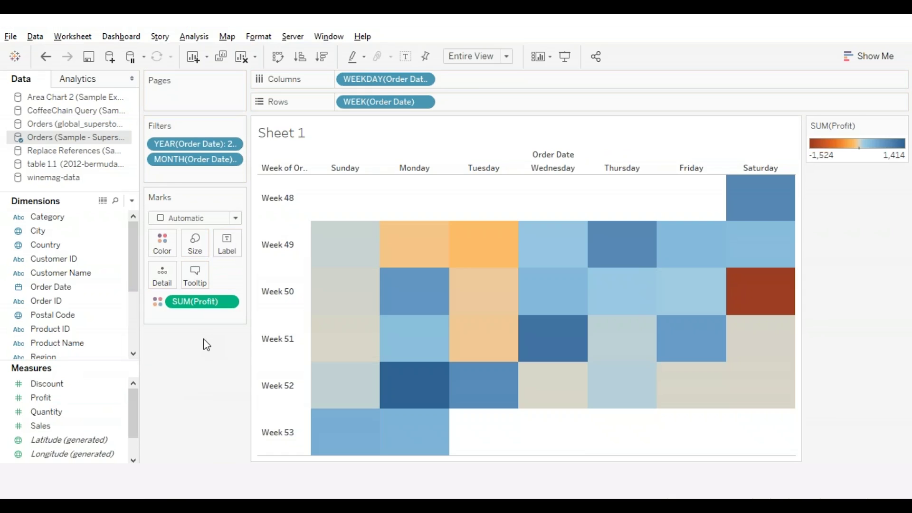
# Step: Label each calendar cell with the day of Order Date and set the mark type to Square
pyautogui.moveTo(51, 287); pyautogui.dragTo(227, 243)
pyautogui.rightClick(226, 320)
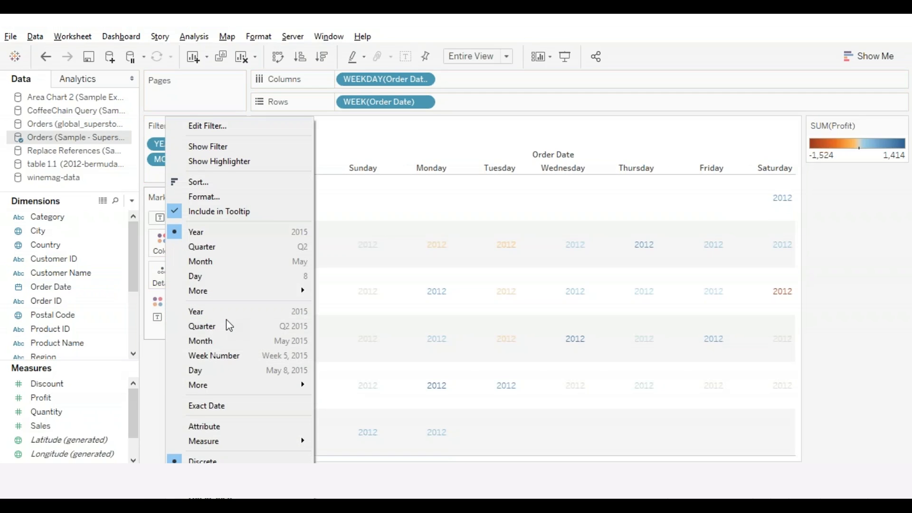
pyautogui.click(208, 279)
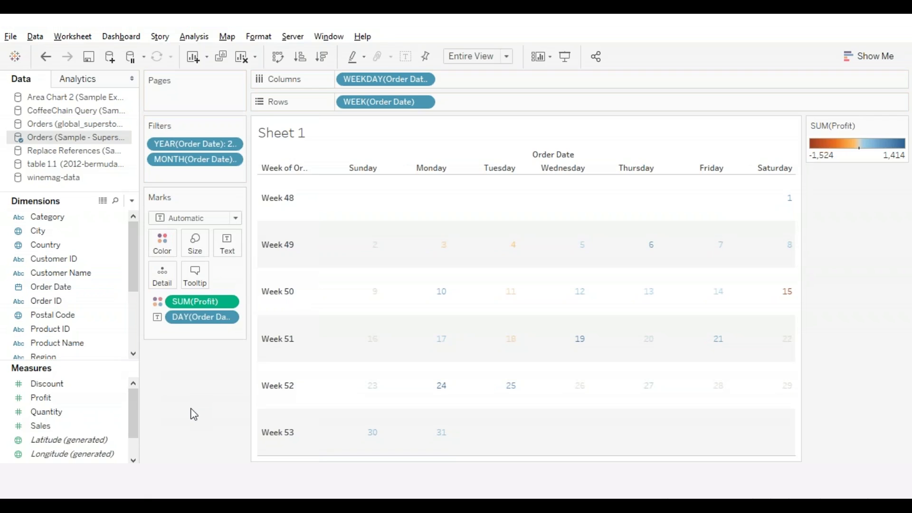
pyautogui.click(235, 218)
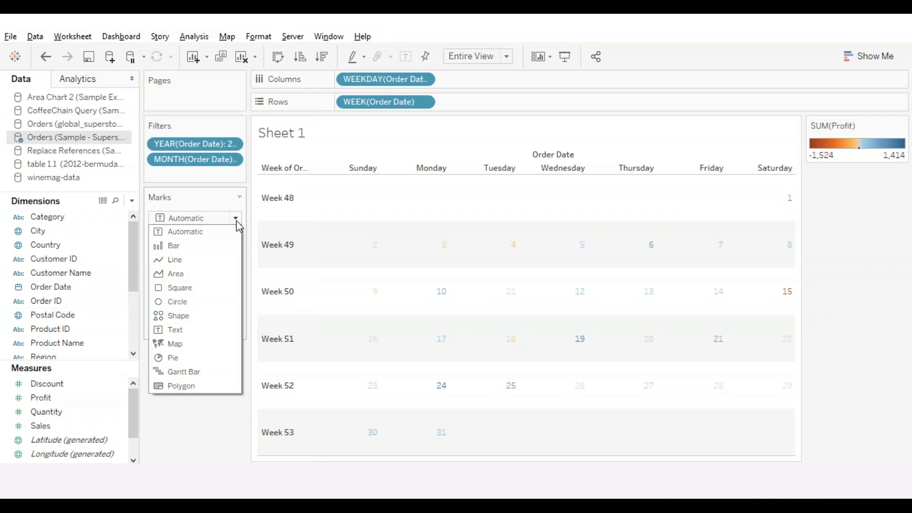
pyautogui.click(180, 288)
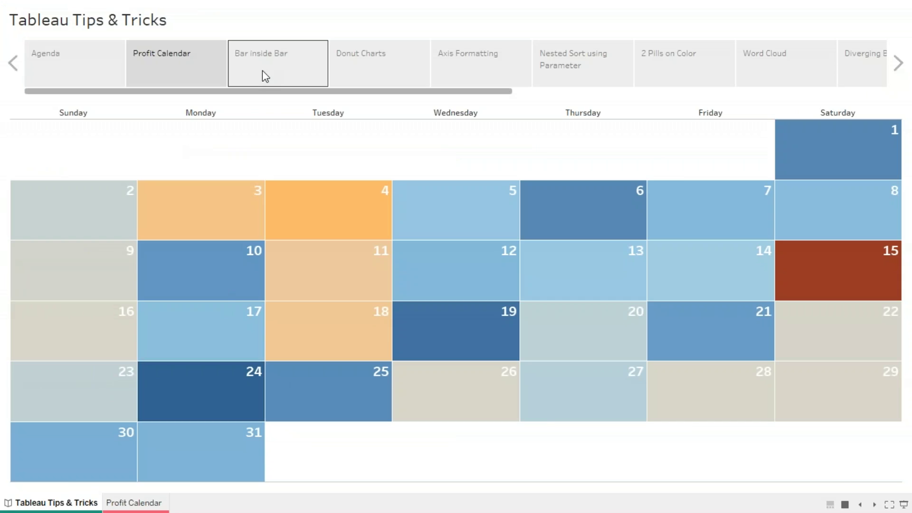
# Step: For the Bar Inside Bar chart, assign Measure Names to both colour and size, and make the bars thinner
pyautogui.click(262, 70)
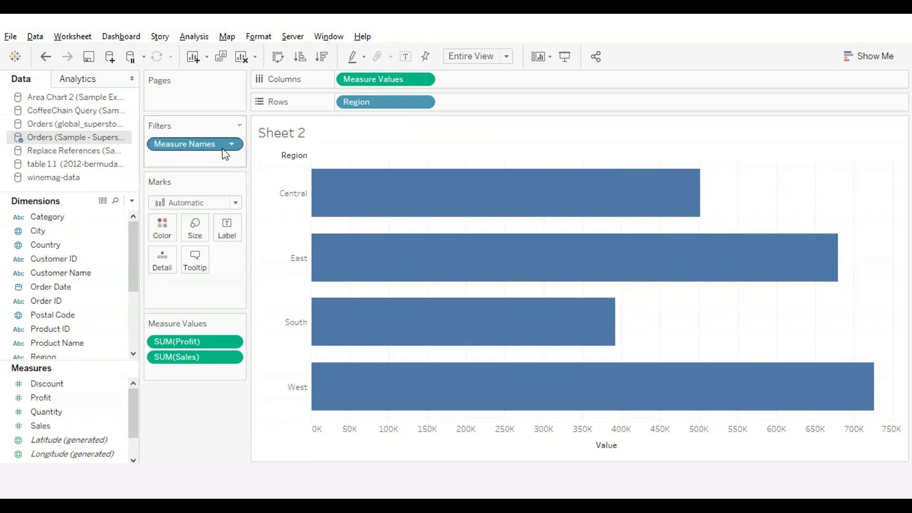
pyautogui.moveTo(209, 150); pyautogui.dragTo(162, 228)
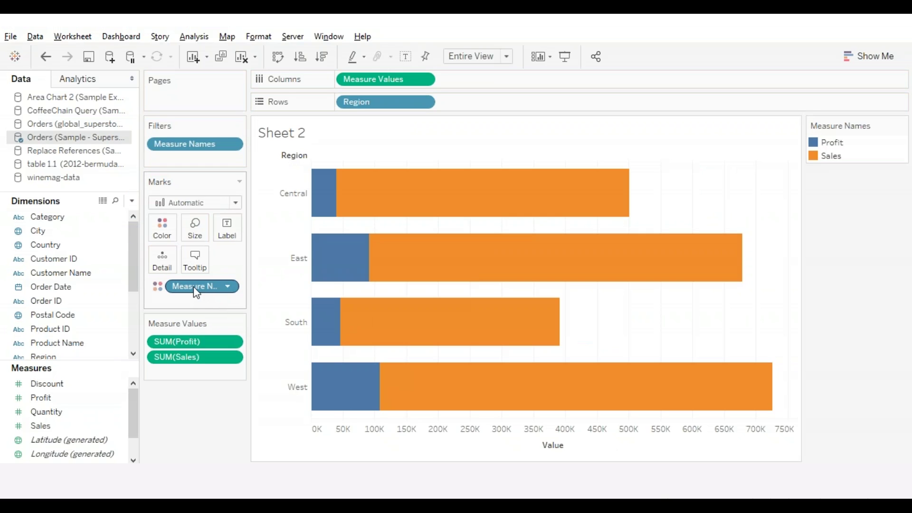
pyautogui.moveTo(197, 292); pyautogui.dragTo(198, 228)
pyautogui.click(195, 229)
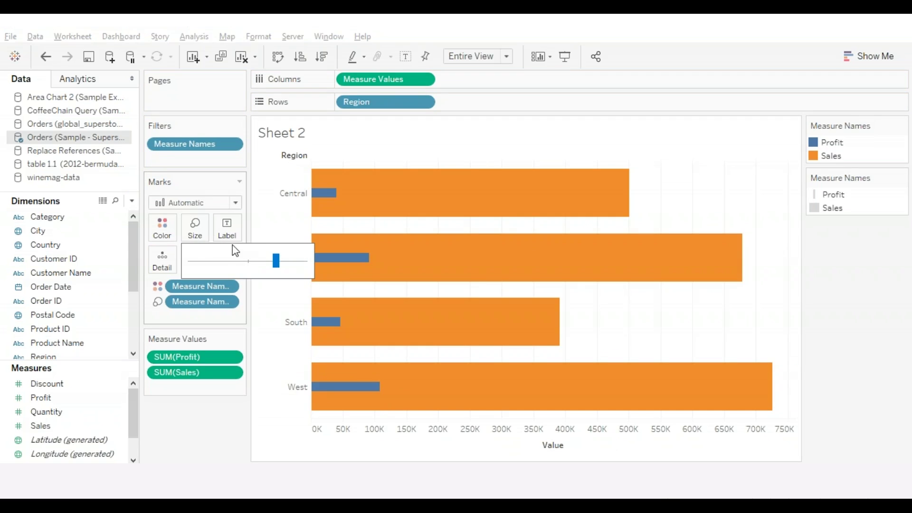
pyautogui.click(243, 261)
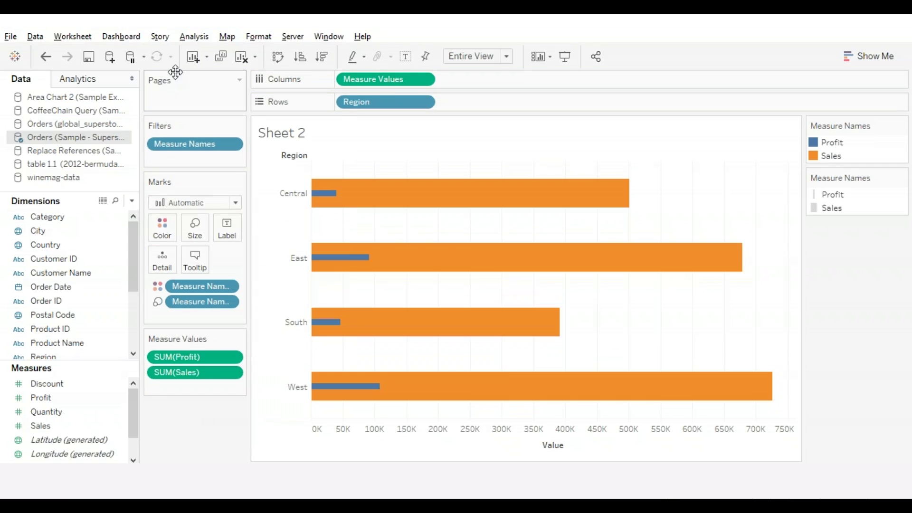
# Step: Check that Stack Marks is set to Off for the bar-inside-bar chart
pyautogui.click(193, 38)
pyautogui.moveTo(221, 80)
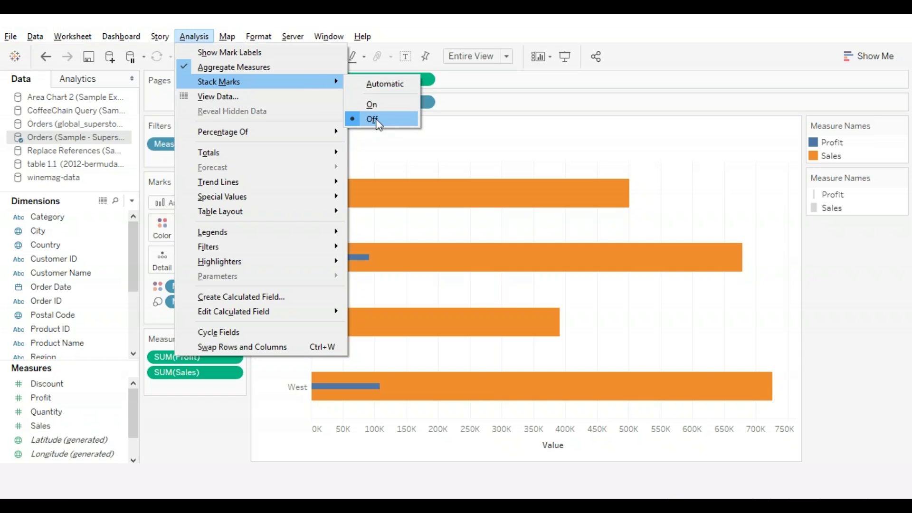
pyautogui.click(192, 456)
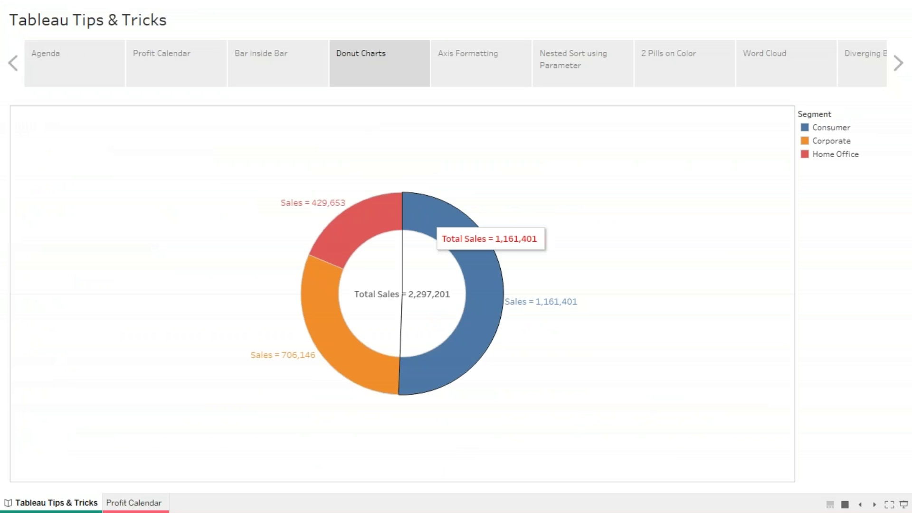
# Step: Plot Number of Records on the rows of the Region pie chart and aggregate it as Minimum
pyautogui.moveTo(372, 224)
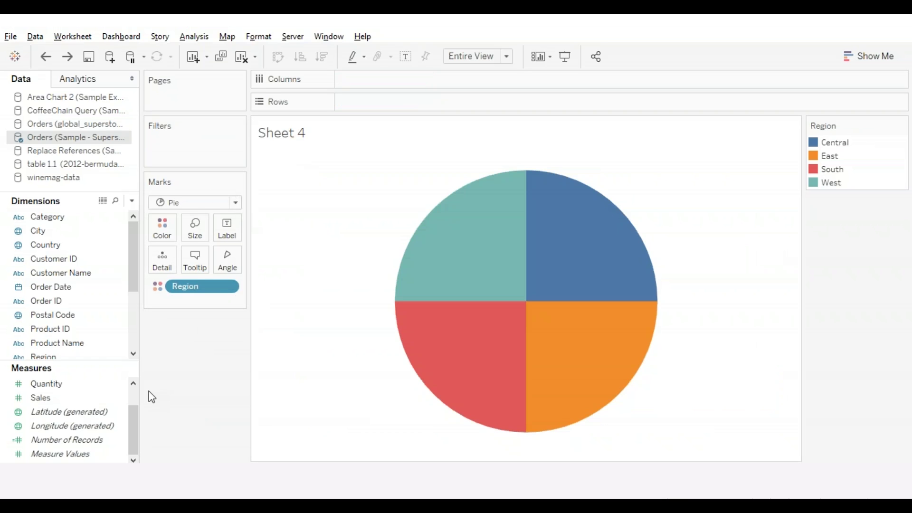
pyautogui.click(95, 441)
pyautogui.moveTo(74, 444); pyautogui.dragTo(340, 101)
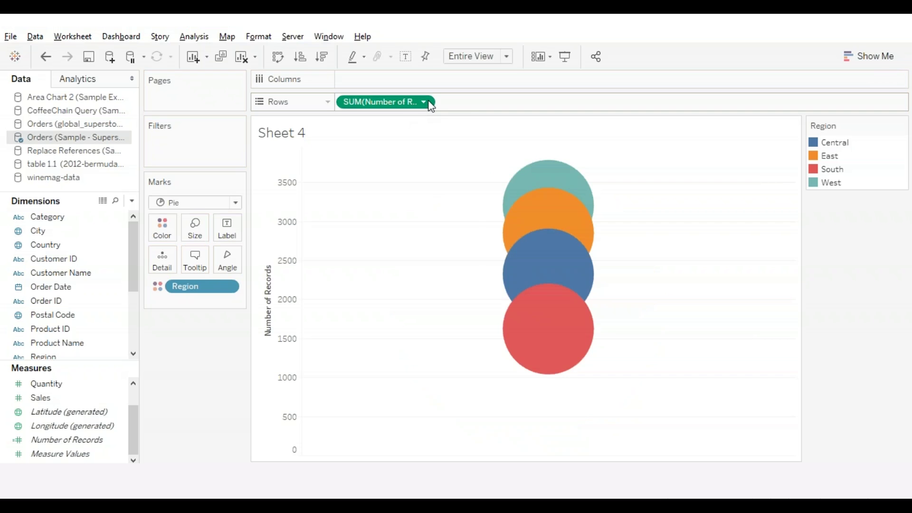
pyautogui.click(423, 101)
pyautogui.moveTo(404, 239)
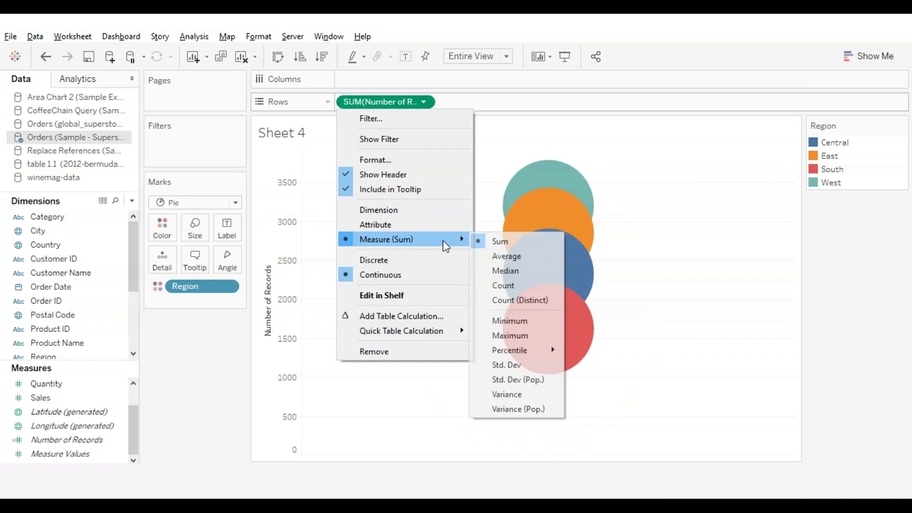
pyautogui.click(513, 323)
# Step: Duplicate the minimum Number of Records measure on the rows and combine the two pies on a dual axis
pyautogui.moveTo(415, 108); pyautogui.dragTo(495, 106)
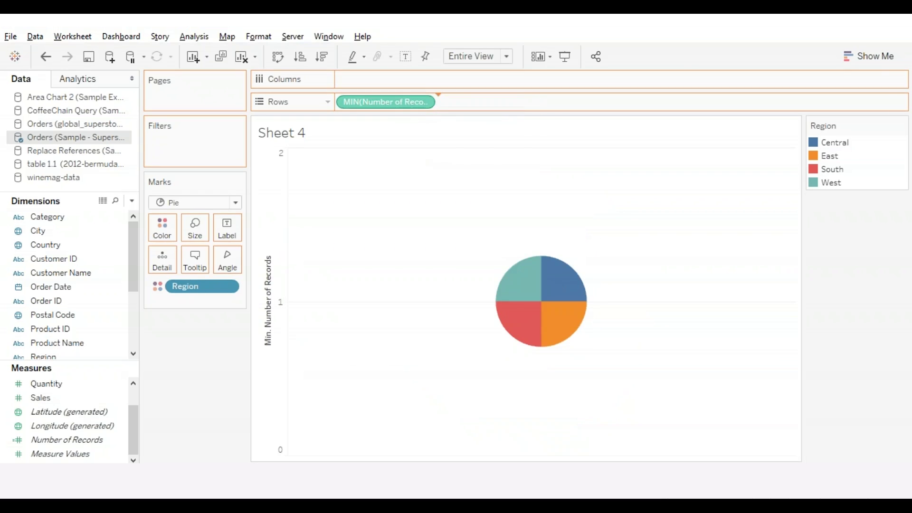
pyautogui.click(525, 102)
pyautogui.click(475, 352)
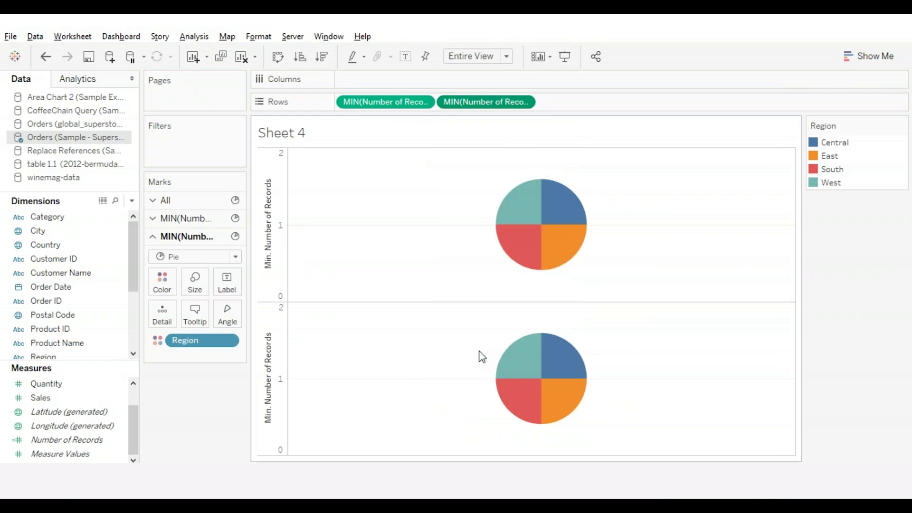
# Step: Hide the headers of both Min. Number of Records axes
pyautogui.rightClick(779, 221)
pyautogui.click(803, 366)
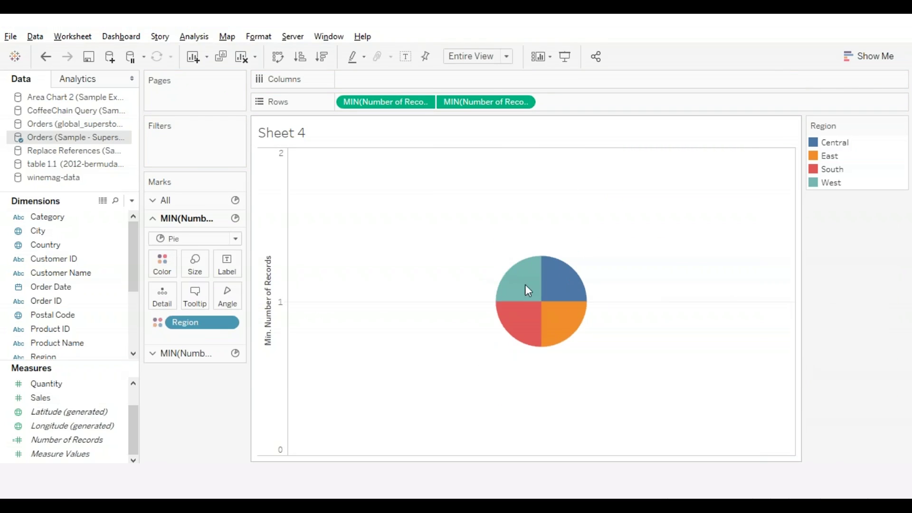
pyautogui.rightClick(264, 252)
pyautogui.click(303, 383)
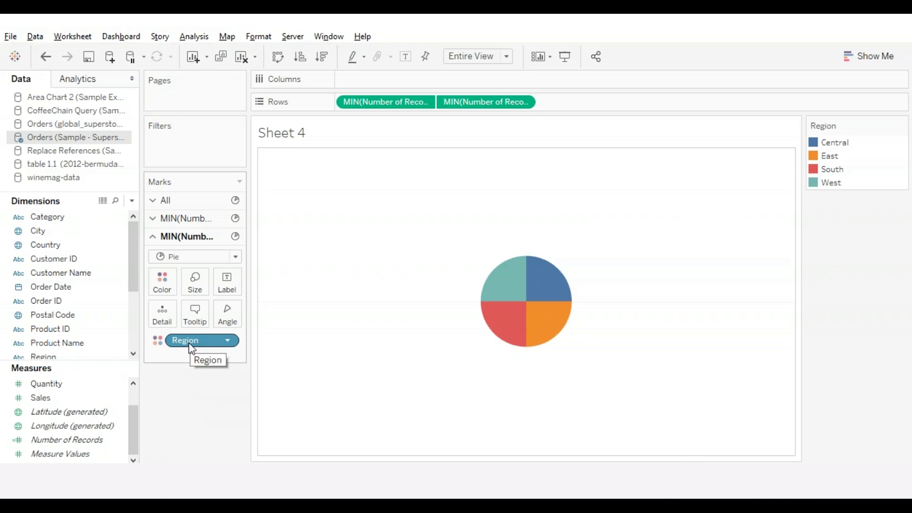
# Step: Remove Region from the second pie's marks and colour that pie white
pyautogui.moveTo(192, 348); pyautogui.dragTo(206, 446)
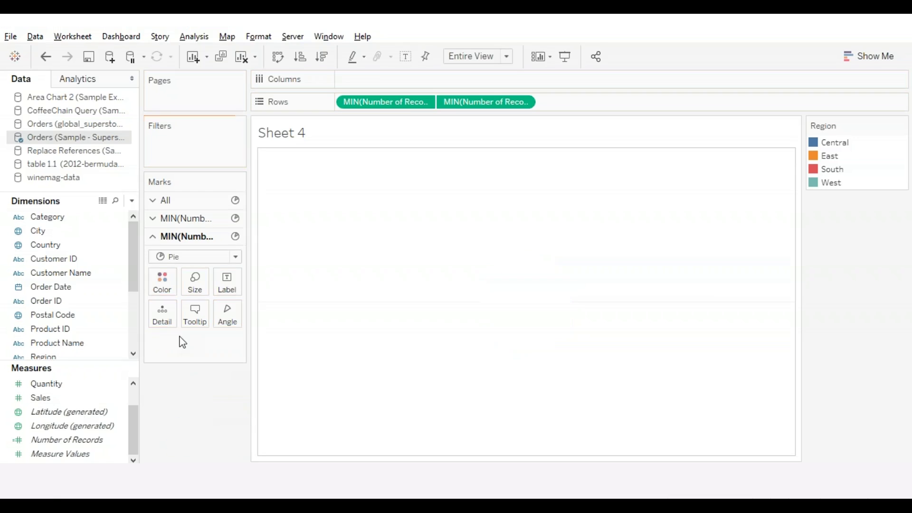
pyautogui.click(163, 288)
pyautogui.click(329, 387)
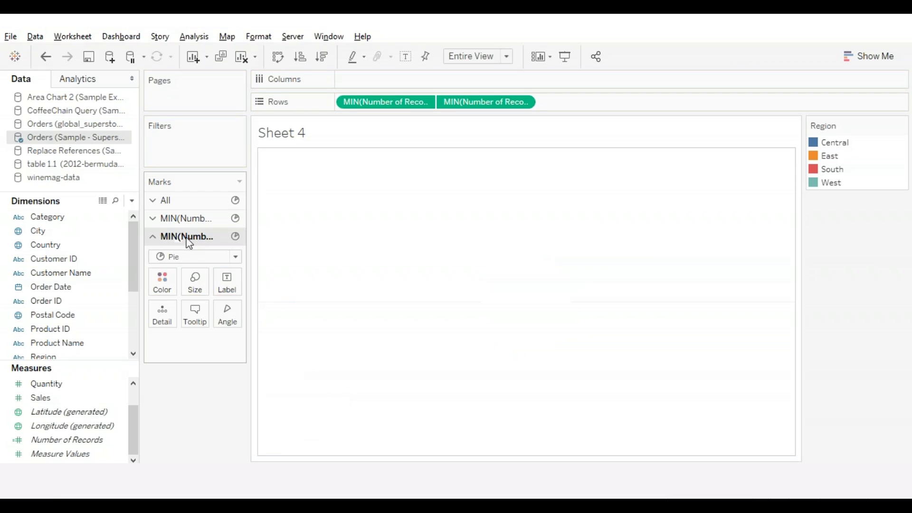
# Step: Enlarge the Region pie so it forms a ring around the white pie
pyautogui.click(188, 218)
pyautogui.click(198, 274)
pyautogui.moveTo(238, 304); pyautogui.dragTo(266, 306)
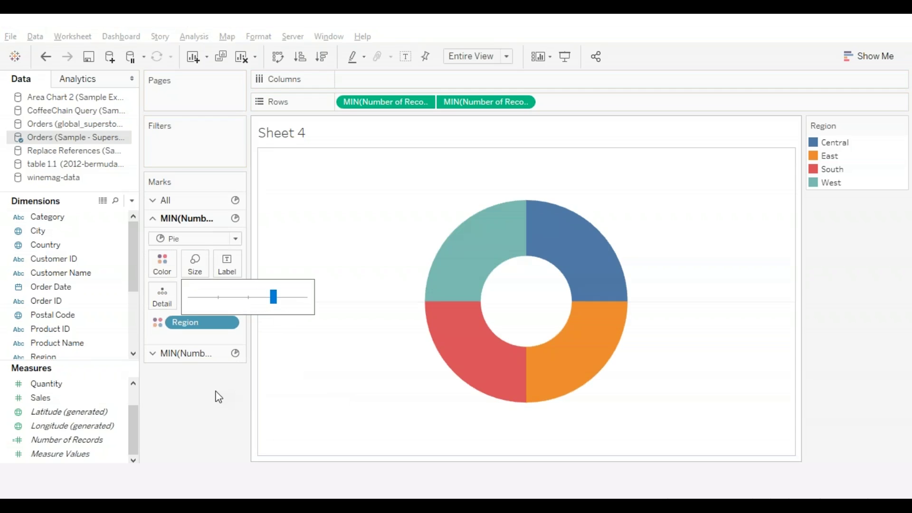
pyautogui.click(194, 421)
# Step: Enlarge the white inner pie to make the donut ring thinner
pyautogui.click(190, 354)
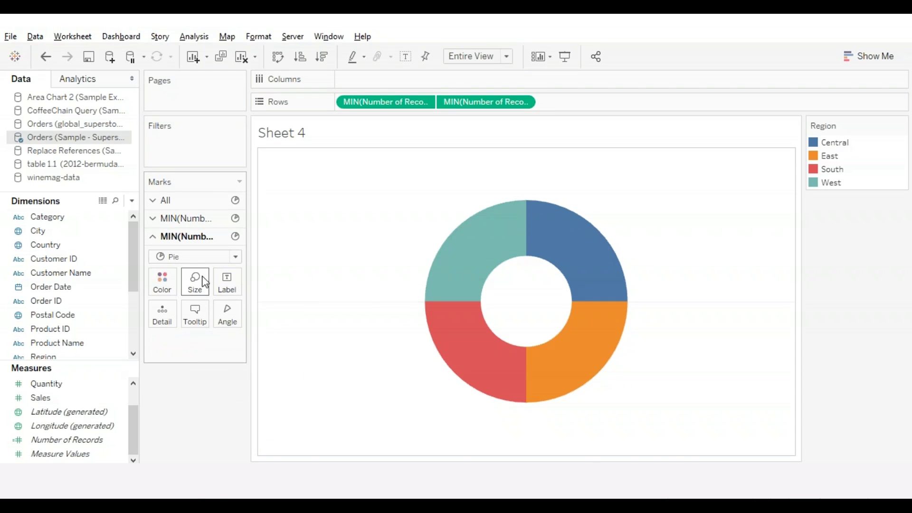
pyautogui.click(195, 279)
pyautogui.moveTo(248, 315); pyautogui.dragTo(260, 315)
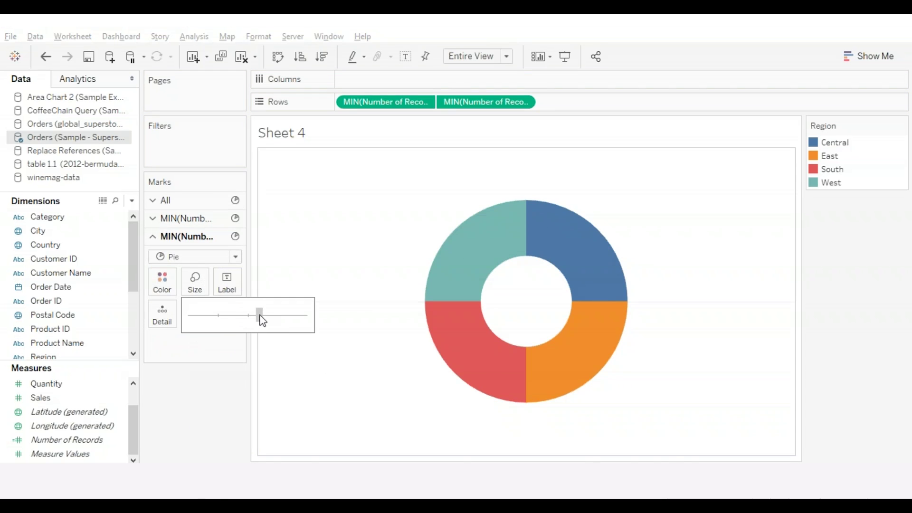
pyautogui.click(206, 389)
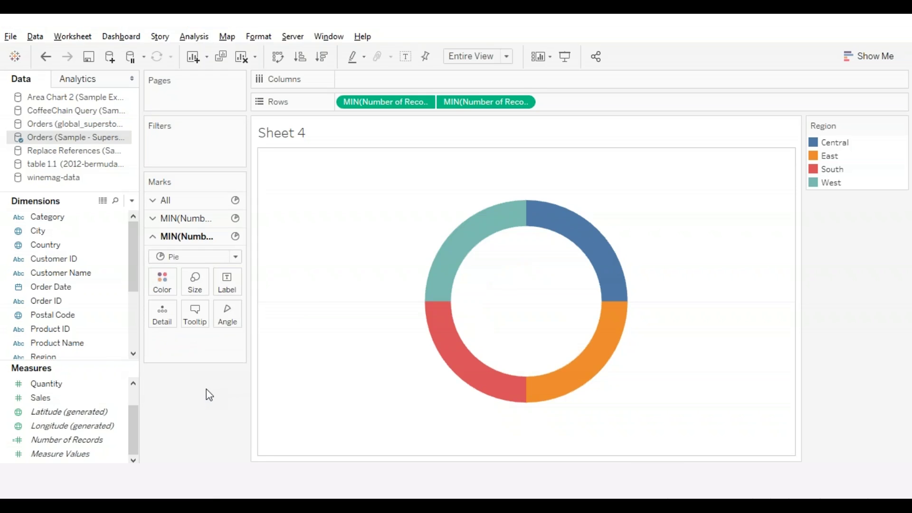
# Step: Label the white inner pie with the sum of Sales, preceded by the text "Total Sales ="
pyautogui.click(43, 398)
pyautogui.moveTo(43, 397); pyautogui.dragTo(227, 284)
pyautogui.click(237, 284)
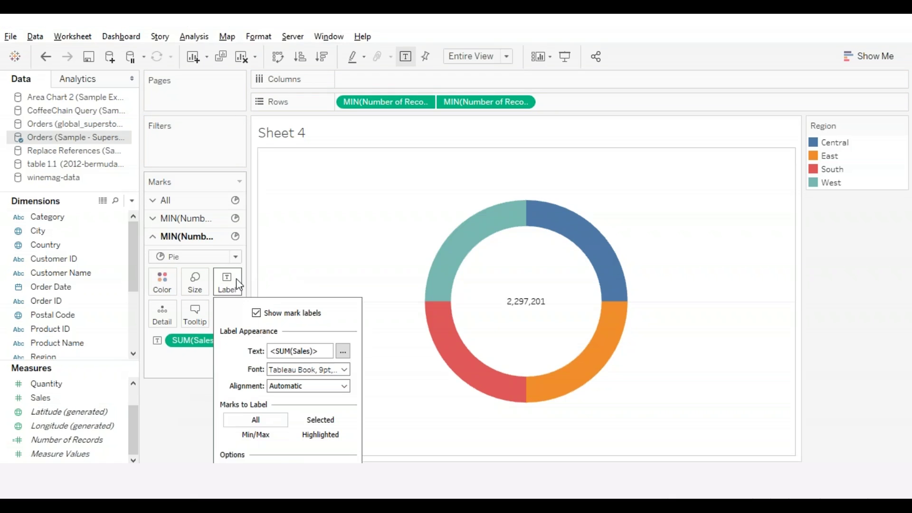
pyautogui.click(342, 352)
pyautogui.write('Total Sales =')
pyautogui.click(496, 350)
# Step: Label the Region pie's slices with the sum of Sales, preceded by the text "Regional Sales ="
pyautogui.click(180, 218)
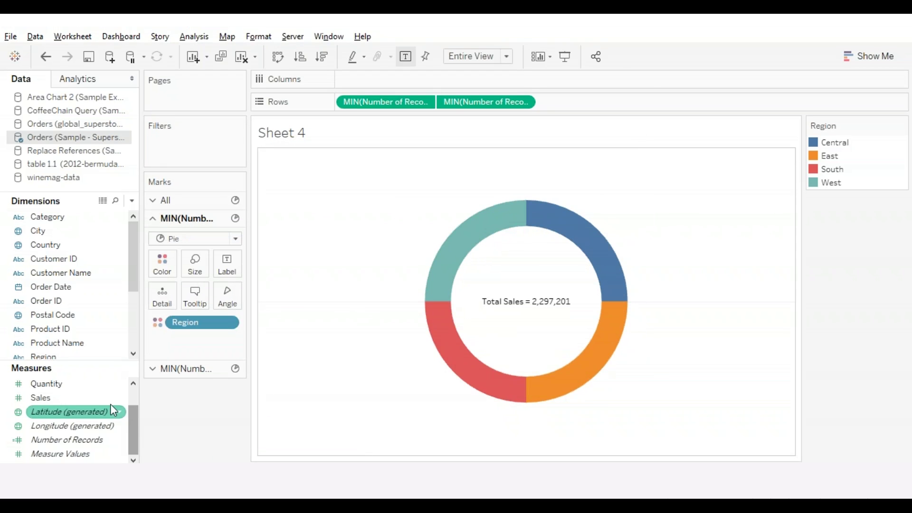
pyautogui.moveTo(47, 404); pyautogui.dragTo(225, 266)
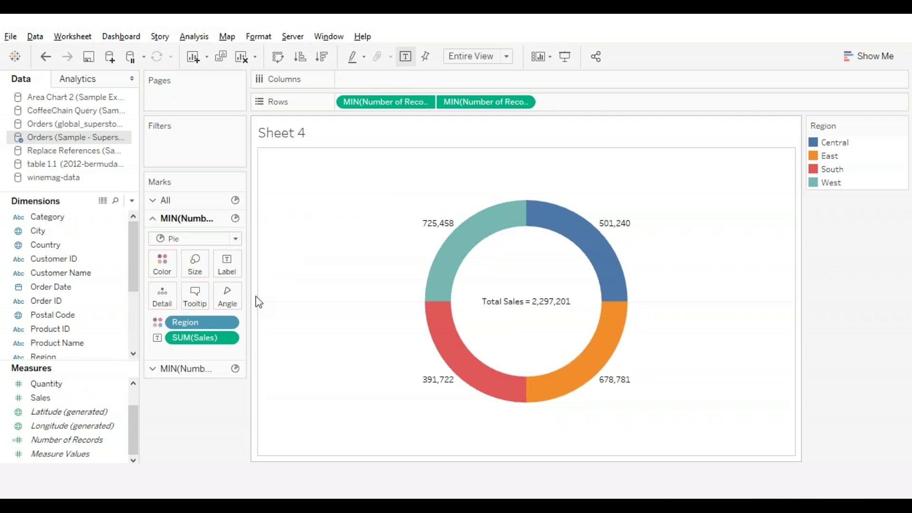
pyautogui.click(227, 264)
pyautogui.click(343, 333)
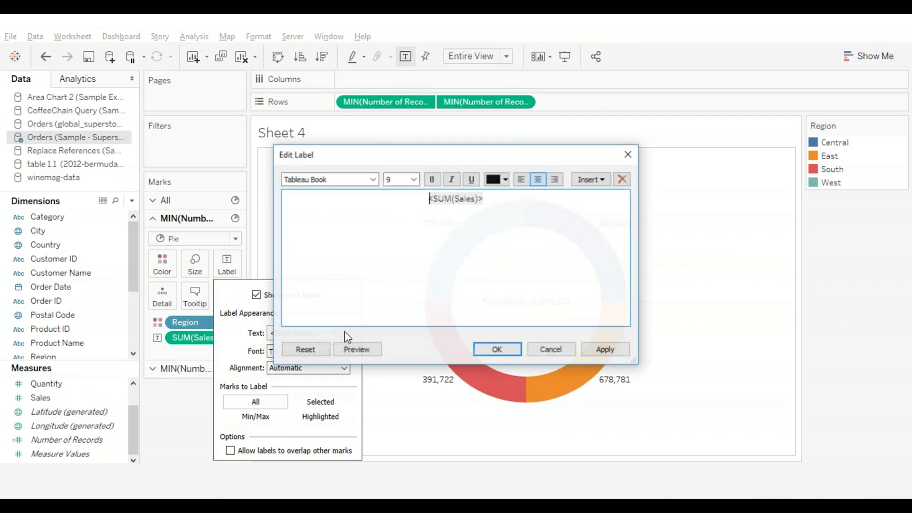
pyautogui.write('Regional Sales')
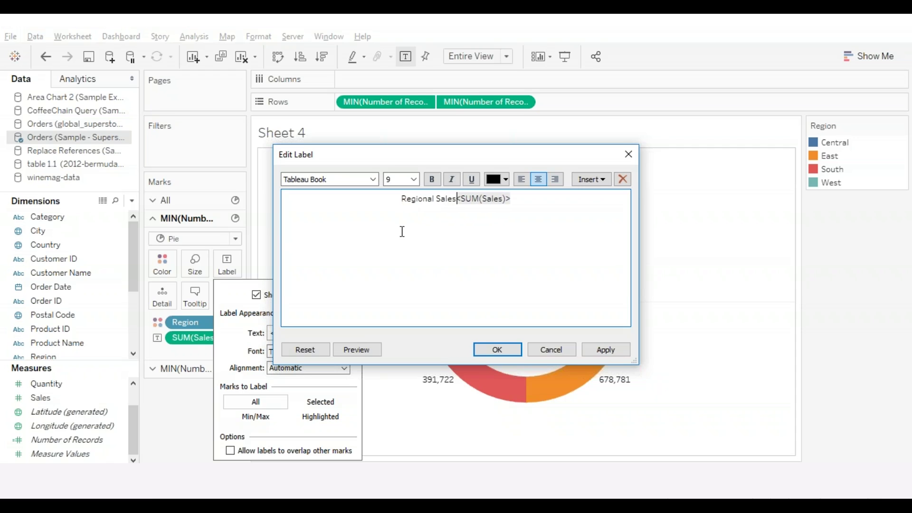
pyautogui.write(' =')
pyautogui.click(498, 349)
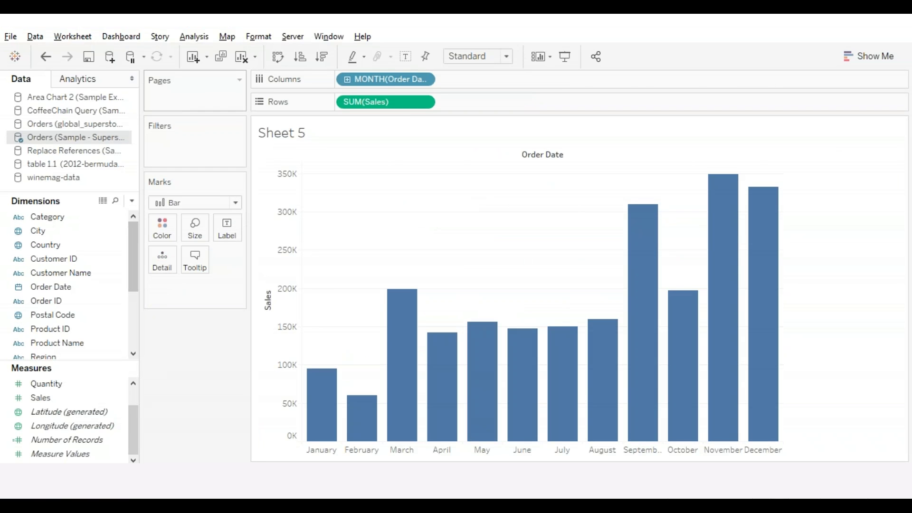
# Step: Try showing the month labels above the bars through the advanced table layout options, and undo that change
pyautogui.click(190, 37)
pyautogui.moveTo(296, 214)
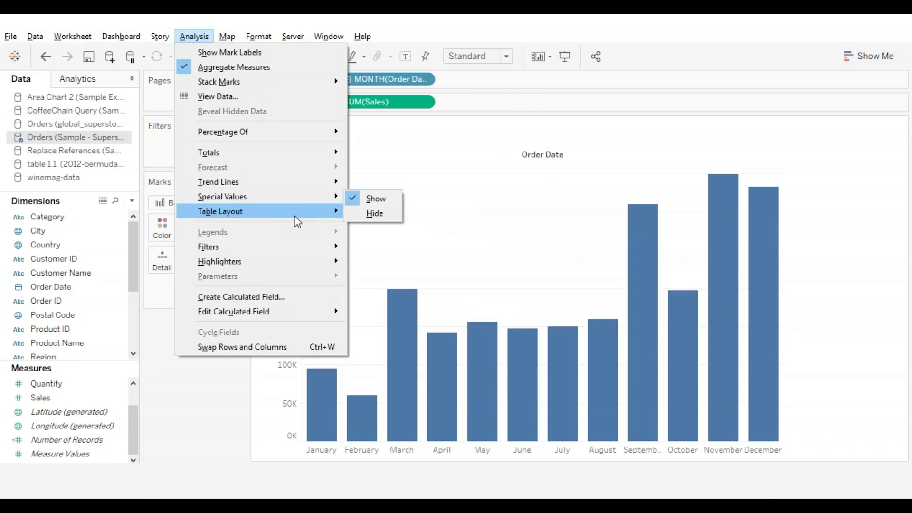
pyautogui.click(387, 277)
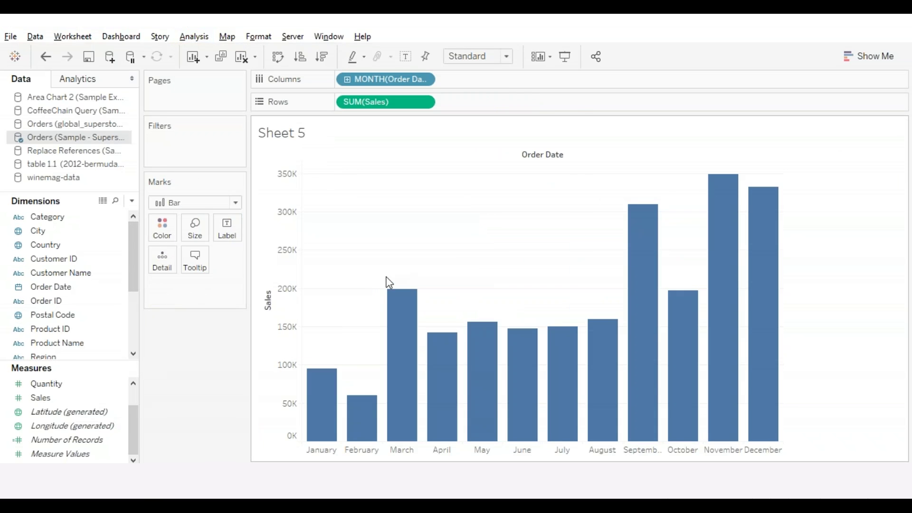
pyautogui.click(355, 328)
pyautogui.click(442, 387)
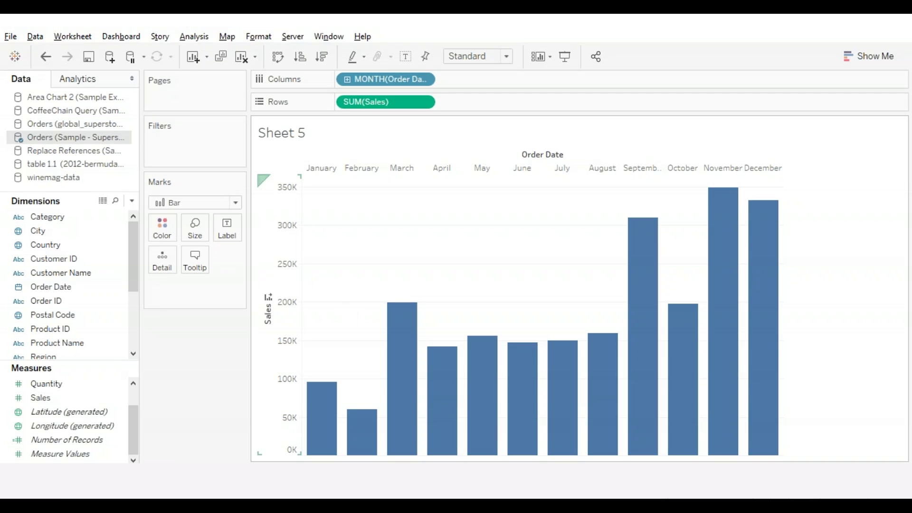
pyautogui.click(47, 58)
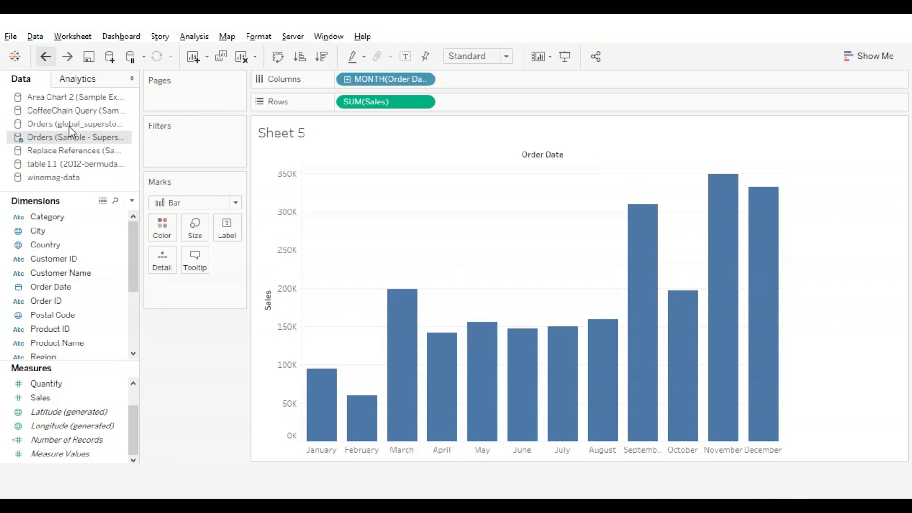
# Step: Duplicate the Order Date dimension
pyautogui.click(58, 290)
pyautogui.rightClick(58, 289)
pyautogui.click(76, 73)
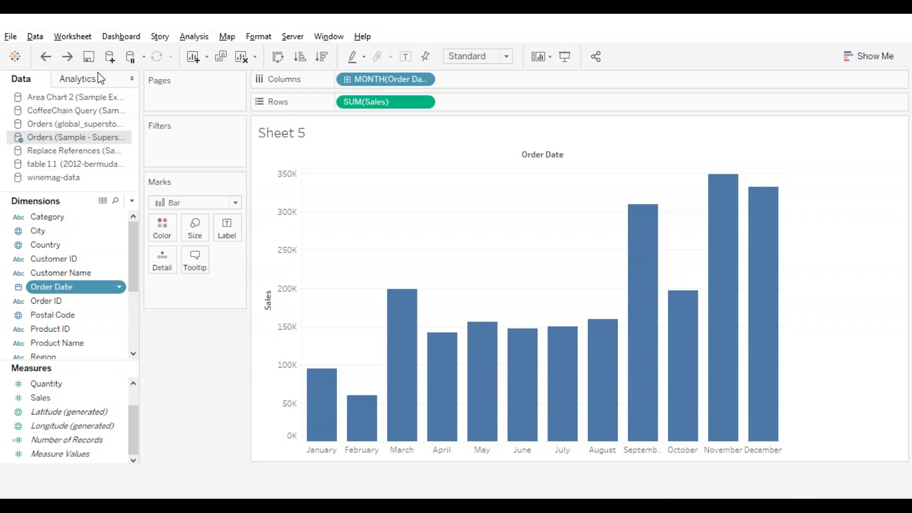
# Step: Add the discrete MONTH of Order Date (copy) to Columns after the existing month field, and hide the copy's header
pyautogui.moveTo(68, 304); pyautogui.dragTo(504, 82)
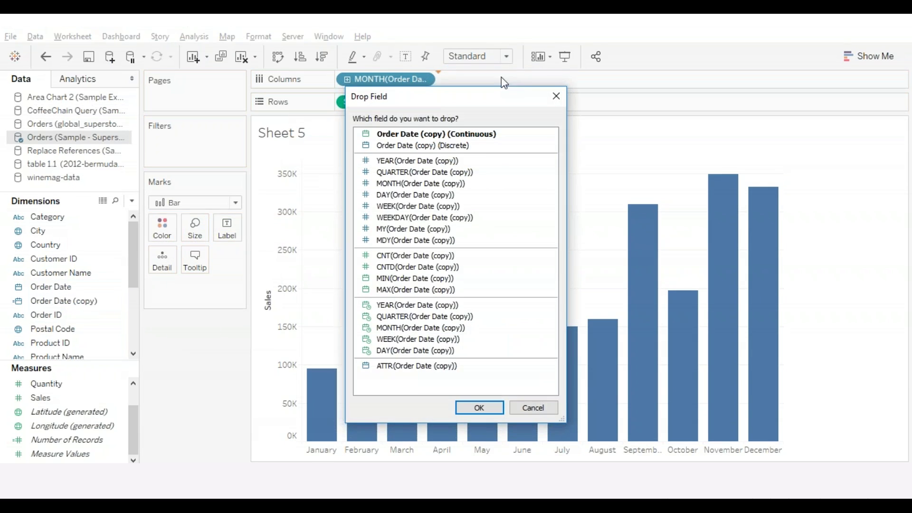
pyautogui.click(389, 184)
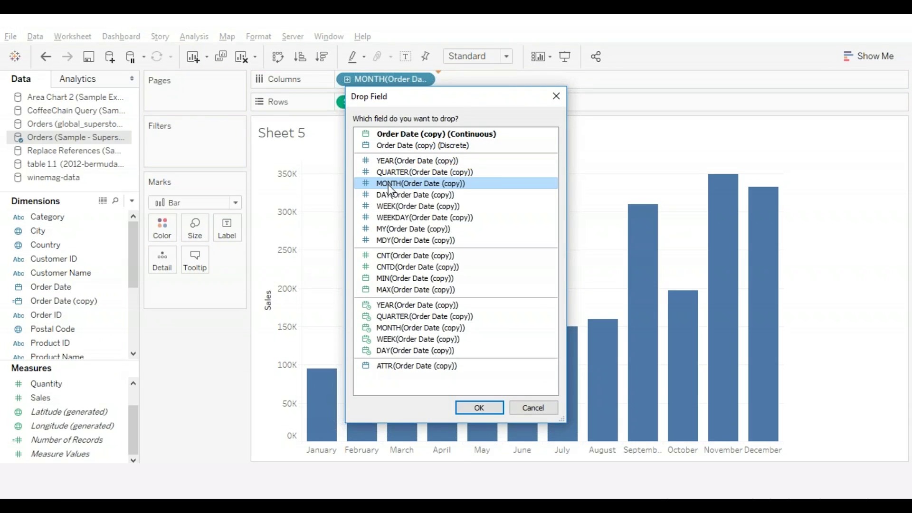
pyautogui.click(479, 407)
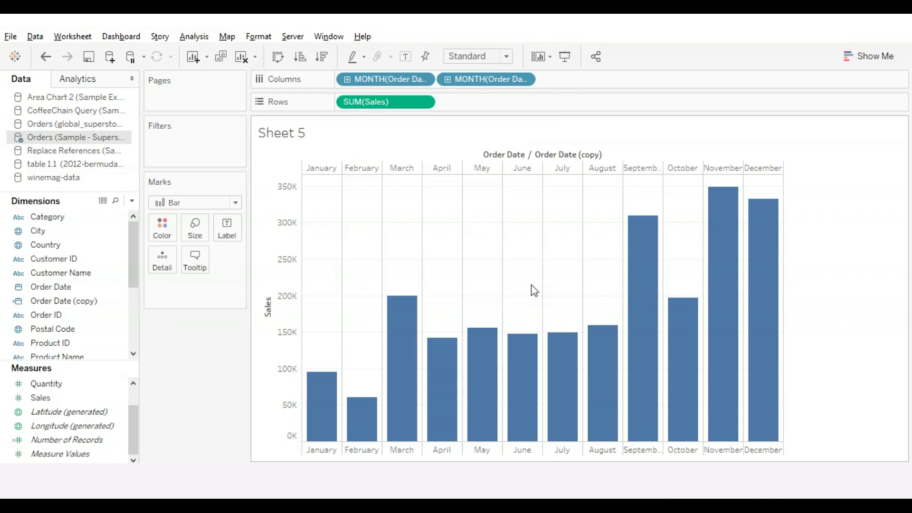
pyautogui.click(524, 79)
pyautogui.click(450, 181)
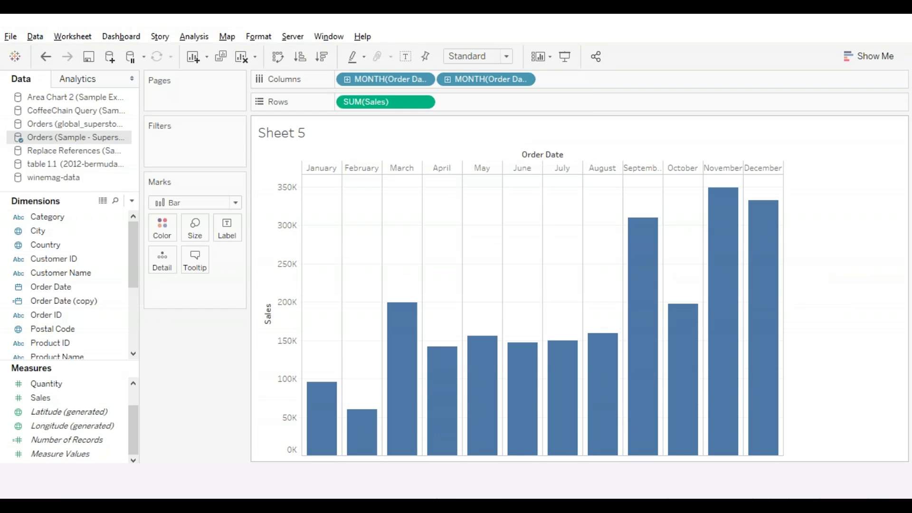
# Step: Try the Abbreviation date format on the month headers above the bars, set it to First Letter, and close the formatting options
pyautogui.moveTo(736, 198)
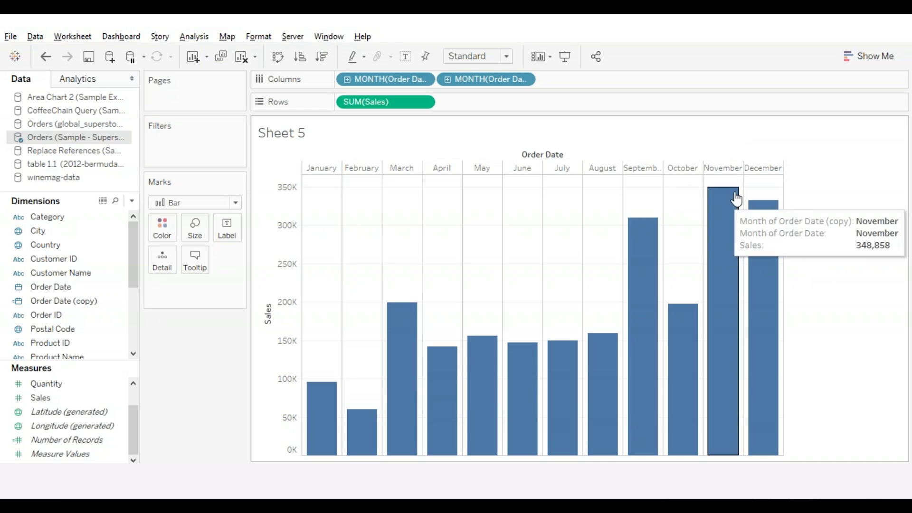
pyautogui.click(673, 174)
pyautogui.rightClick(674, 171)
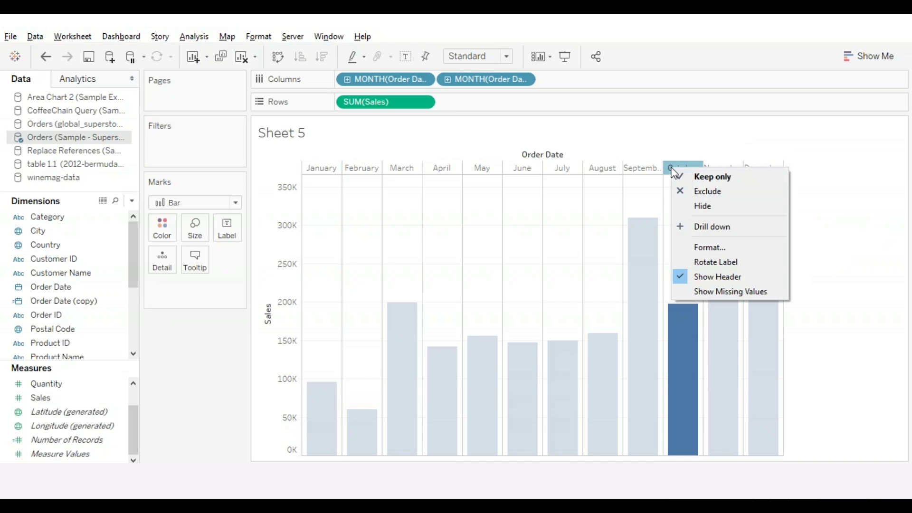
pyautogui.click(698, 246)
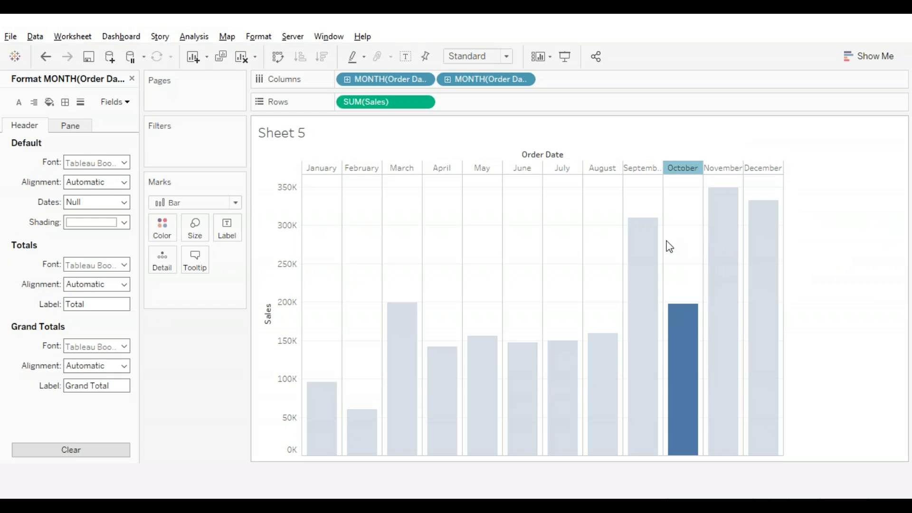
pyautogui.click(123, 203)
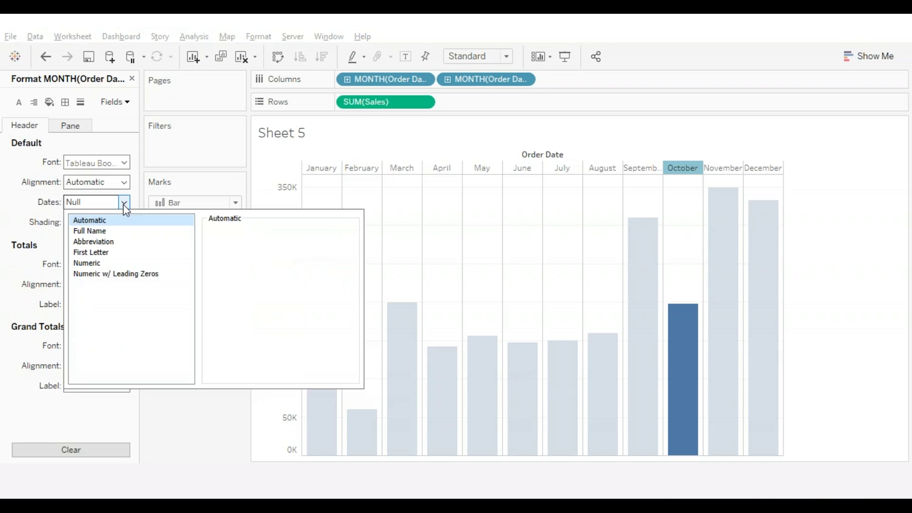
pyautogui.click(102, 242)
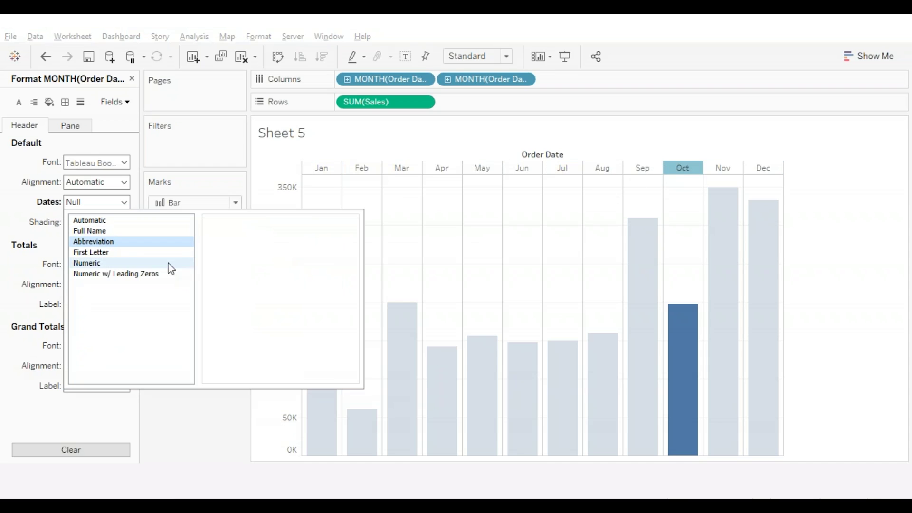
pyautogui.click(98, 253)
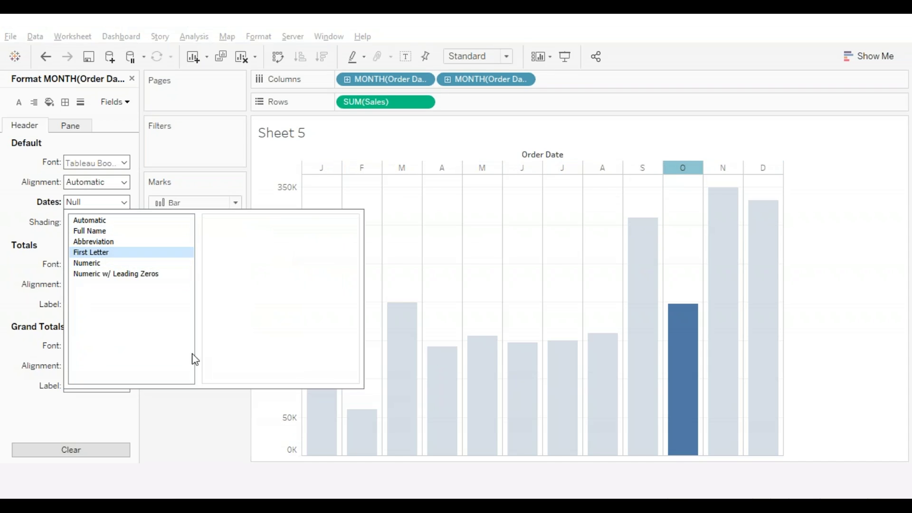
pyautogui.click(200, 443)
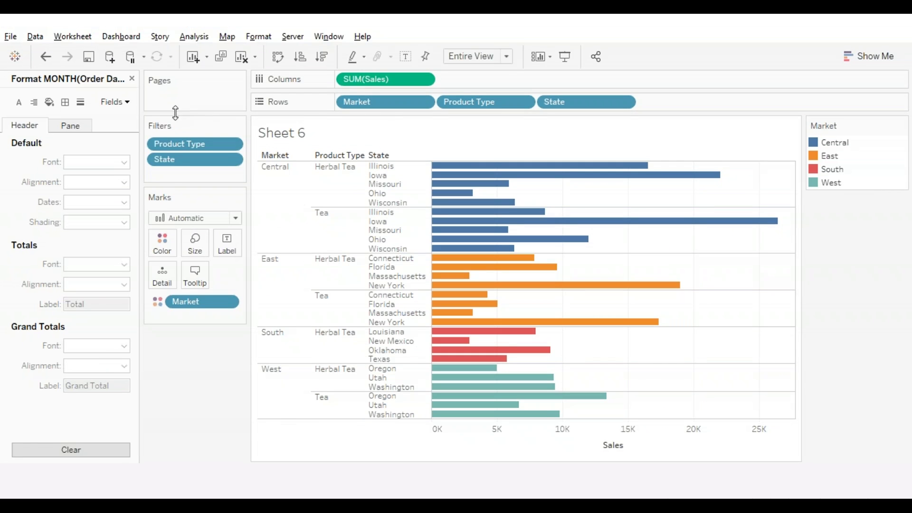
pyautogui.click(132, 79)
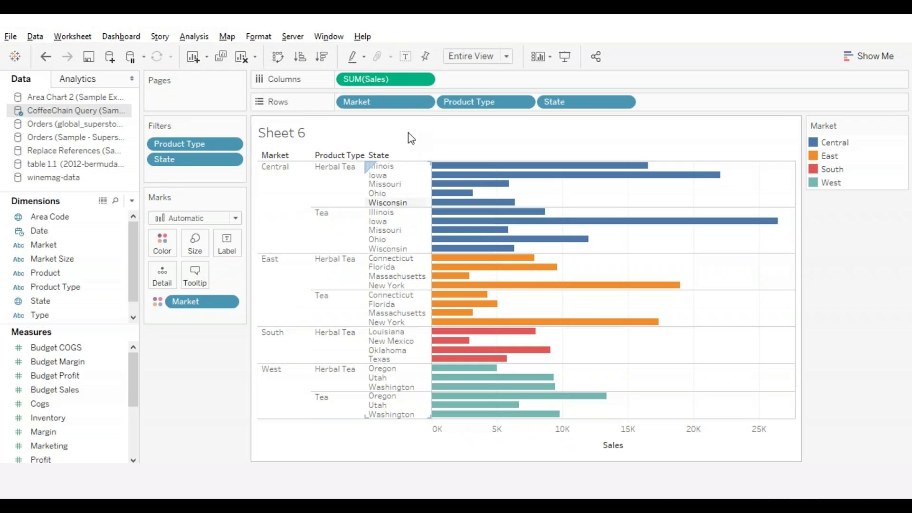
# Step: Duplicate SUM(Sales) in Sheet 6's Columns and edit the copy to the negated expression -SUM([Sales])
pyautogui.moveTo(389, 83); pyautogui.dragTo(501, 80)
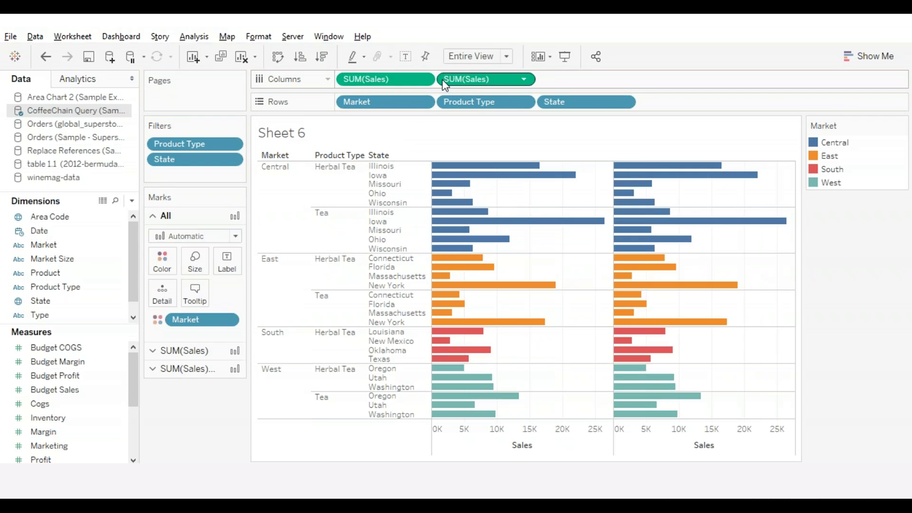
pyautogui.doubleClick(444, 82)
pyautogui.write('-')
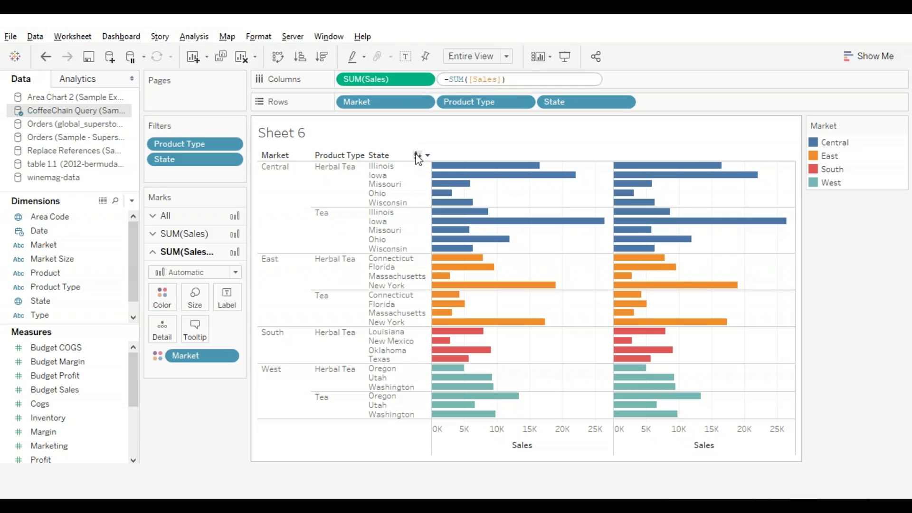
pyautogui.press('Return')
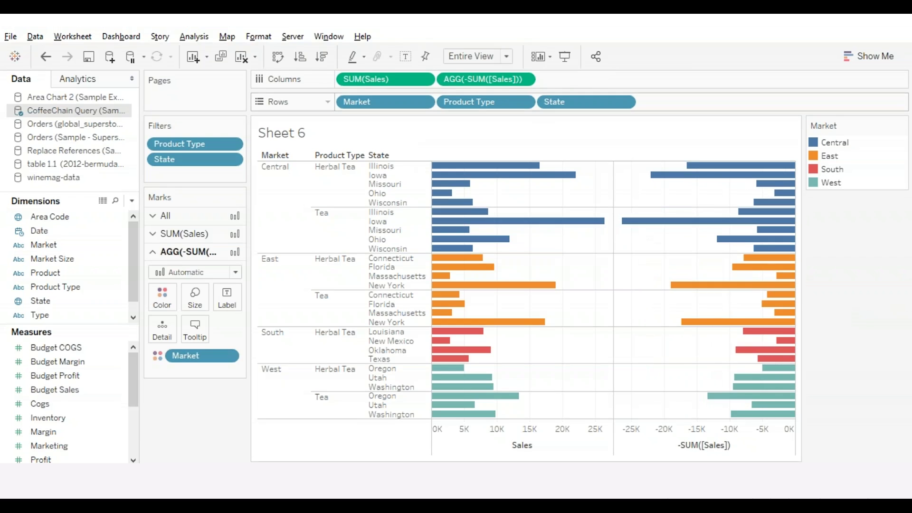
# Step: Make the negated sales field discrete and move it to Rows between Market and Product Type
pyautogui.click(524, 80)
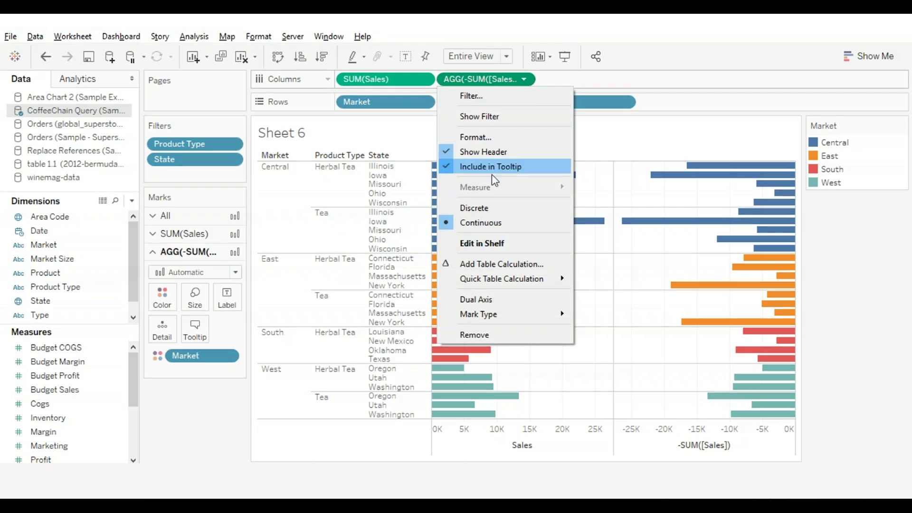
pyautogui.click(474, 207)
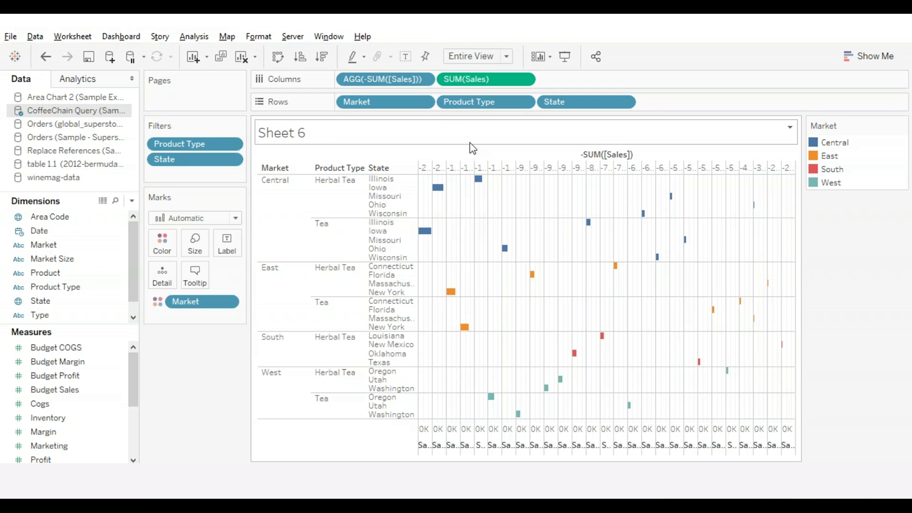
pyautogui.moveTo(389, 80)
pyautogui.mouseDown()
pyautogui.moveTo(439, 83)
pyautogui.moveTo(455, 100)
pyautogui.moveTo(437, 103)
pyautogui.mouseUp()
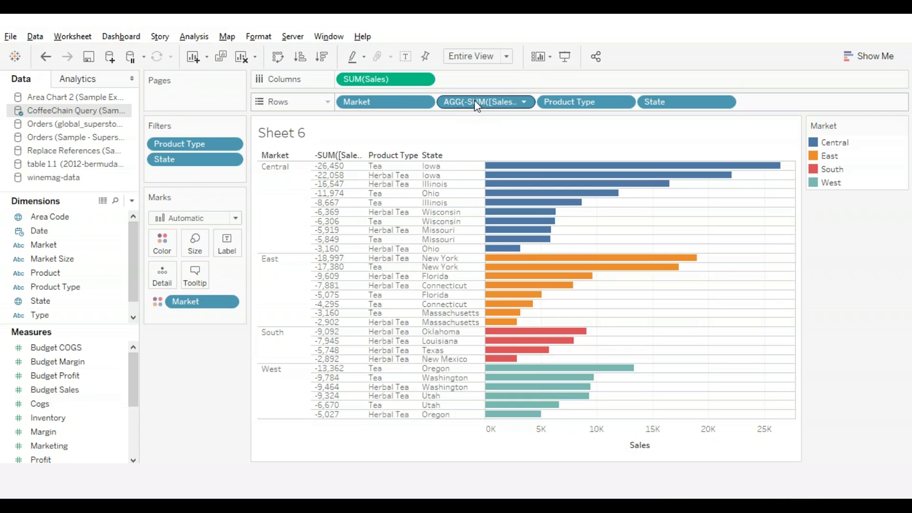
# Step: Try the negated sales field between Product Type and State in Rows, and remove it from the view
pyautogui.moveTo(474, 102)
pyautogui.mouseDown()
pyautogui.moveTo(581, 143)
pyautogui.moveTo(617, 102)
pyautogui.mouseUp()
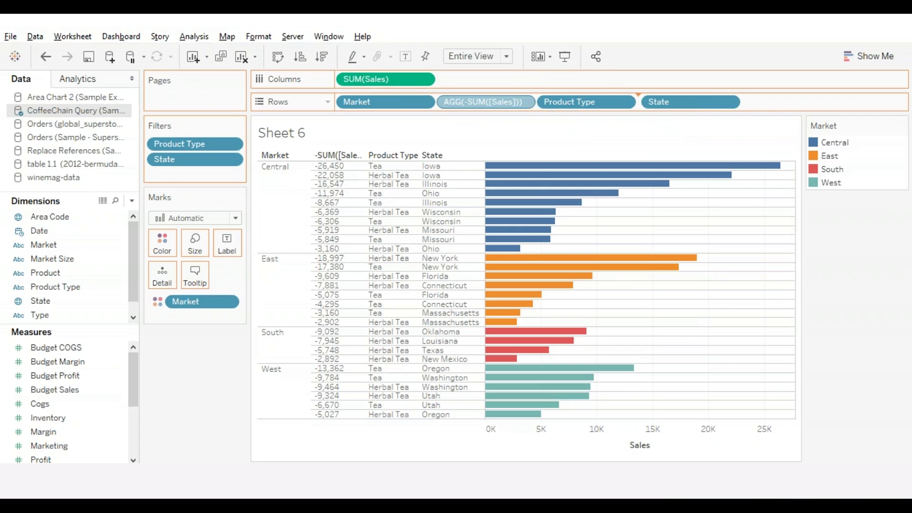
pyautogui.moveTo(557, 198)
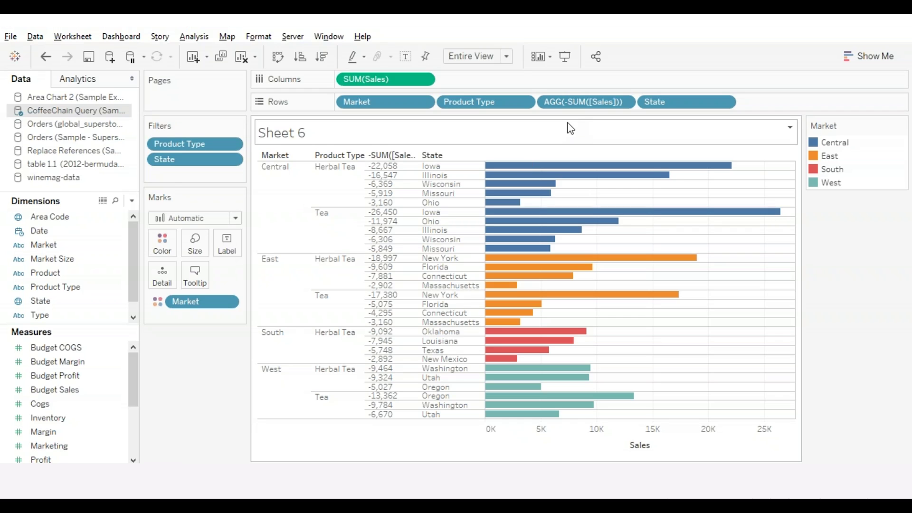
pyautogui.moveTo(584, 102); pyautogui.dragTo(179, 170)
# Step: Start a new parameter named "sort by" with the String data type
pyautogui.click(131, 201)
pyautogui.click(62, 230)
pyautogui.write('sort by')
pyautogui.click(415, 233)
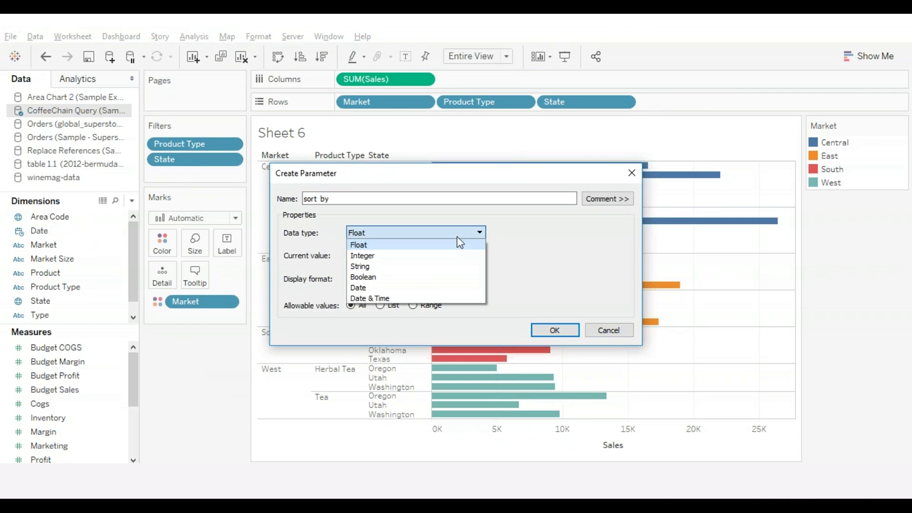
pyautogui.click(364, 266)
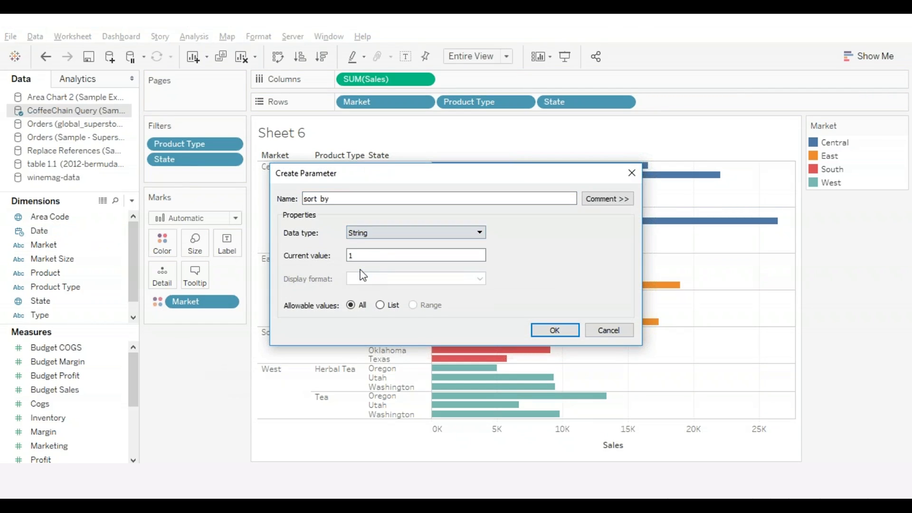
# Step: Restrict the parameter to a list with the values market and producttype, and create it
pyautogui.click(381, 306)
pyautogui.click(319, 360)
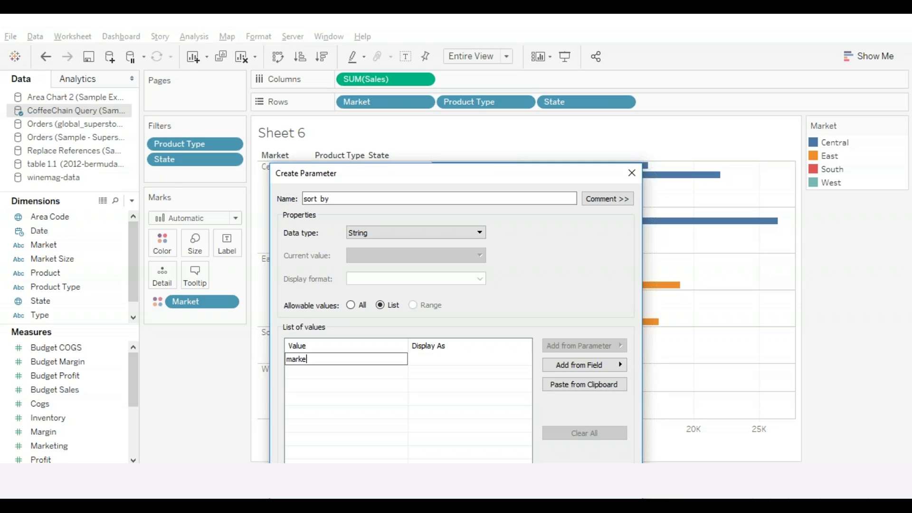
pyautogui.press('Return')
pyautogui.write('producttype')
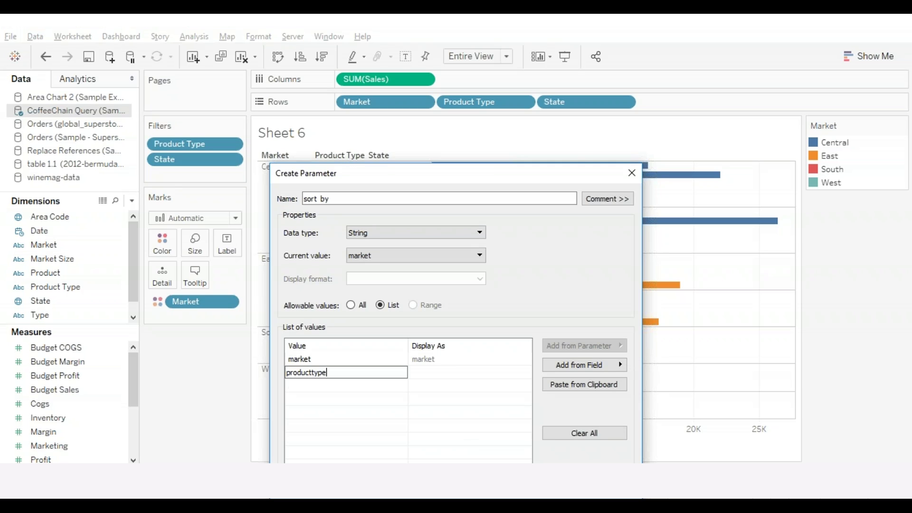
pyautogui.press('Return')
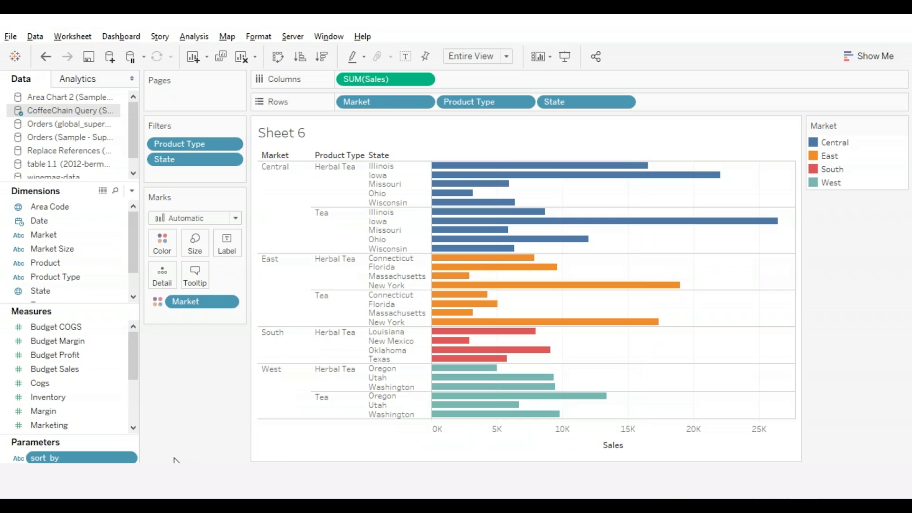
# Step: Show the control for the sort by parameter and set it to market
pyautogui.click(129, 458)
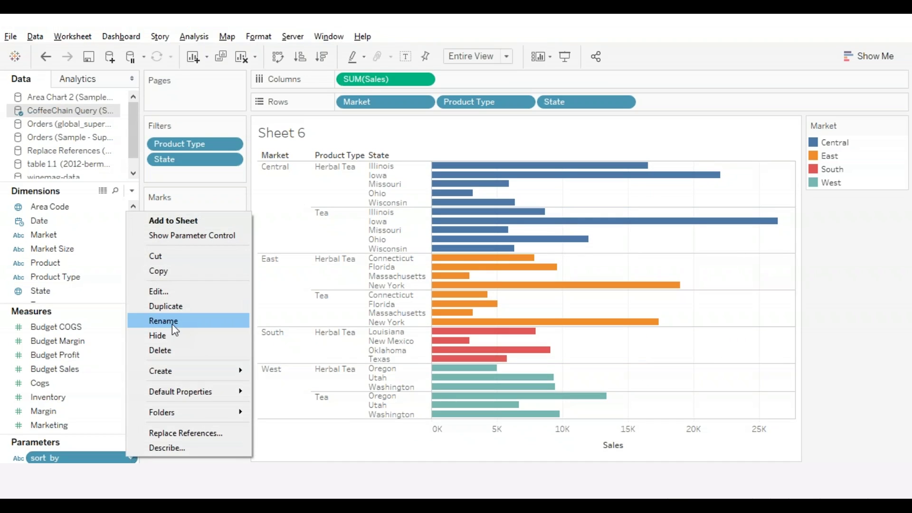
pyautogui.click(188, 236)
pyautogui.click(861, 222)
pyautogui.click(859, 227)
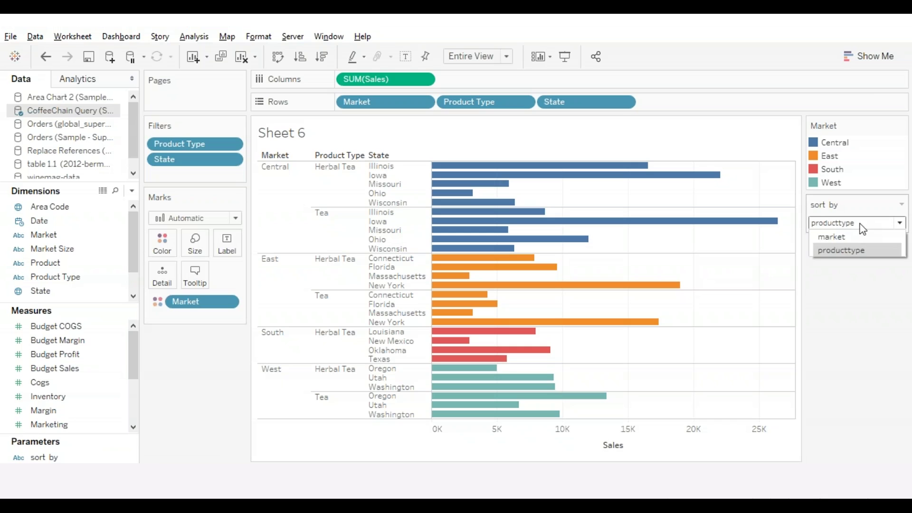
pyautogui.click(854, 237)
# Step: Start a new calculated field named "sort by market"
pyautogui.scroll(-1, 95, 361)
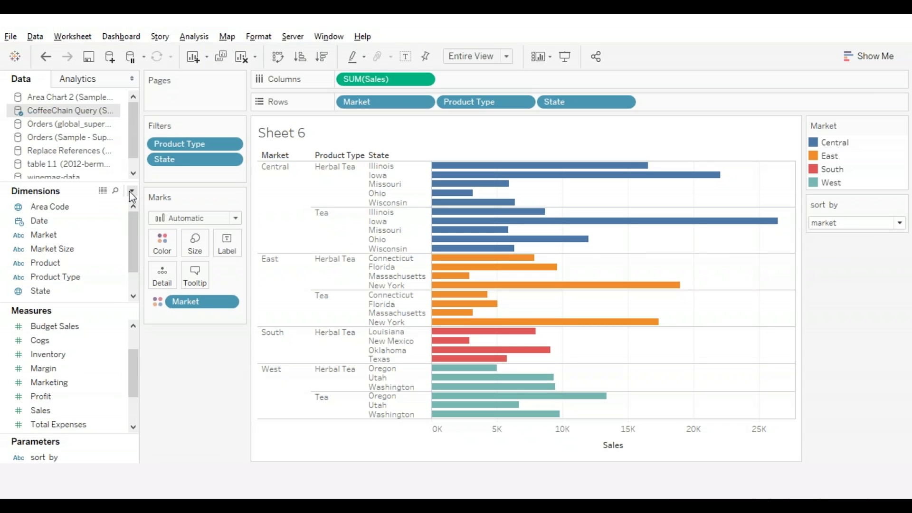
pyautogui.click(133, 193)
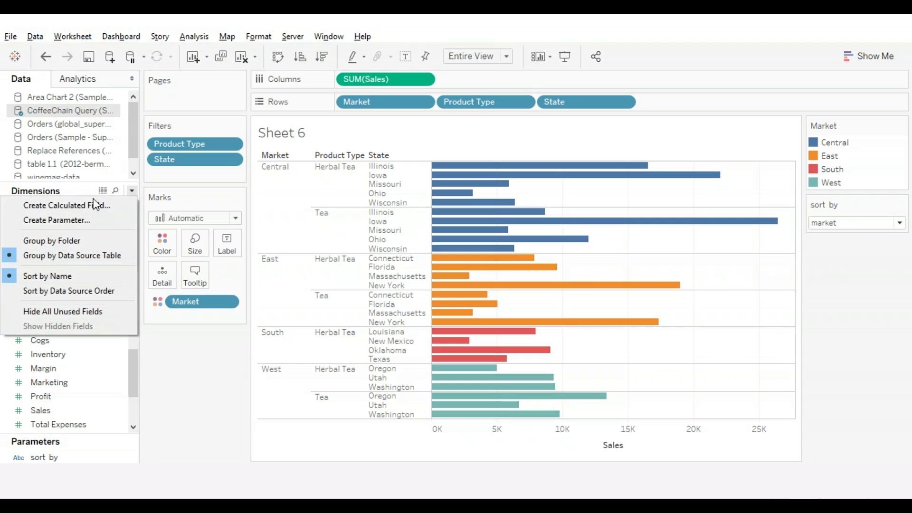
pyautogui.click(68, 204)
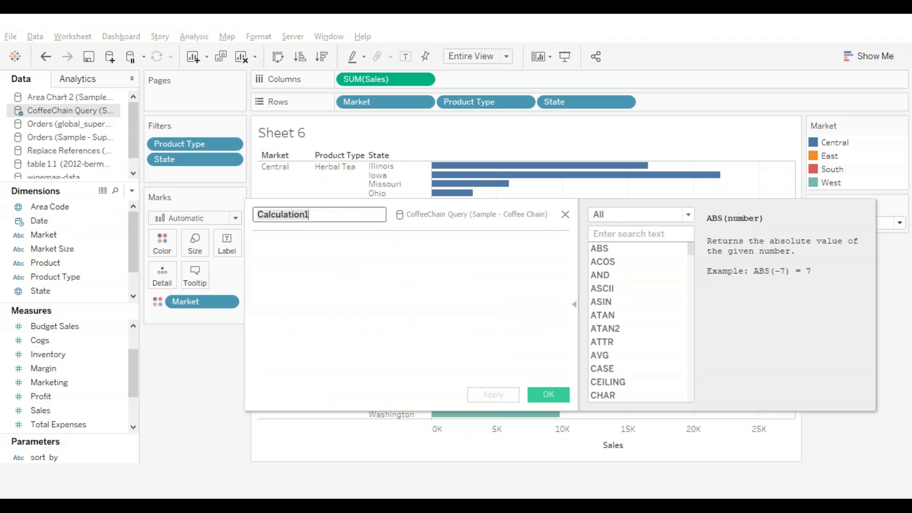
pyautogui.write('so')
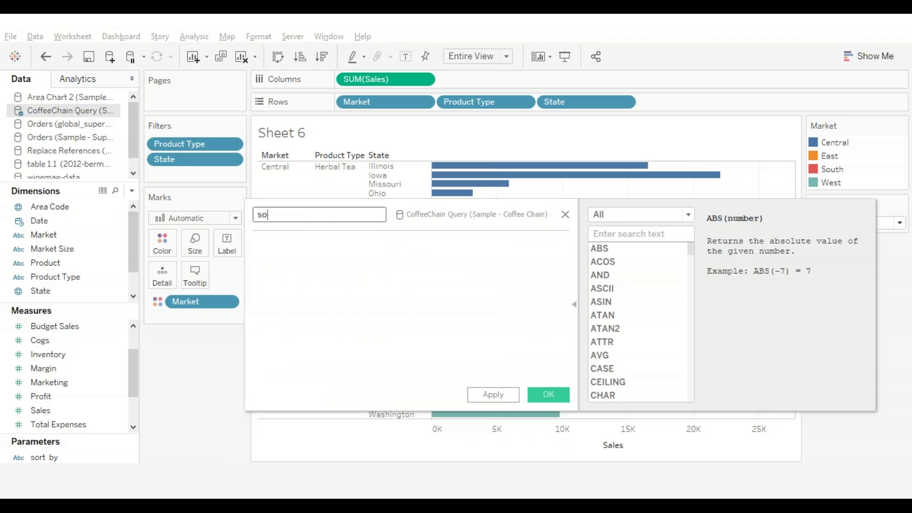
pyautogui.write('et y')
pyautogui.press('BackSpace')
pyautogui.write('by market')
# Step: Enter the formula IF [sort by] = 'market' THEN -SUM([Sales]) END for the sort by market calculation
pyautogui.click(309, 252)
pyautogui.write('if')
pyautogui.press('Return')
pyautogui.write('s')
pyautogui.press('Return')
pyautogui.write('=')
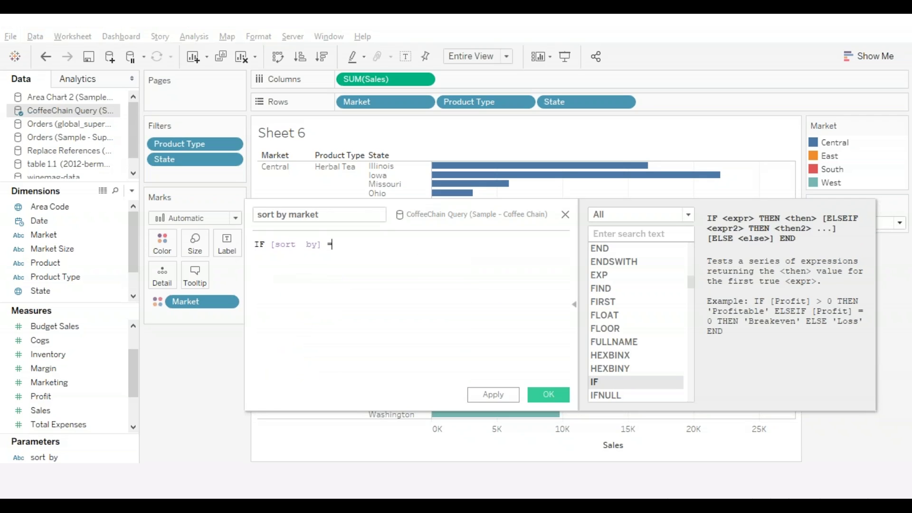
pyautogui.write(" 'market' THEN-sum(sales")
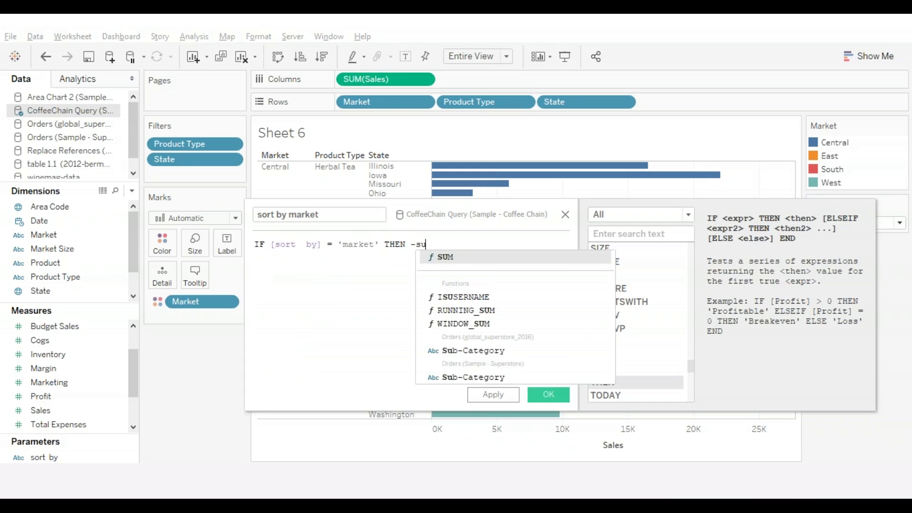
pyautogui.press('Return')
pyautogui.write(') END')
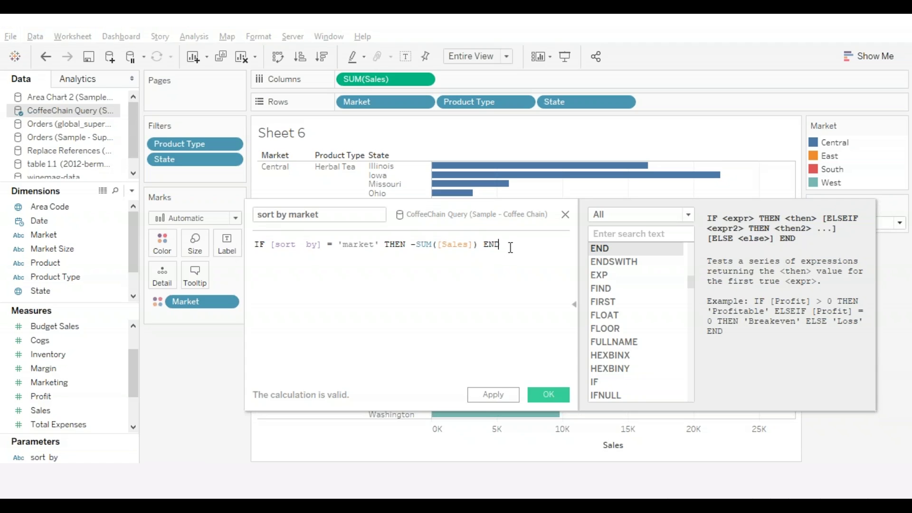
# Step: Copy the entire sort by market formula and save the calculation
pyautogui.hotkey('ctrl', 'a')
pyautogui.hotkey('ctrl', 'c')
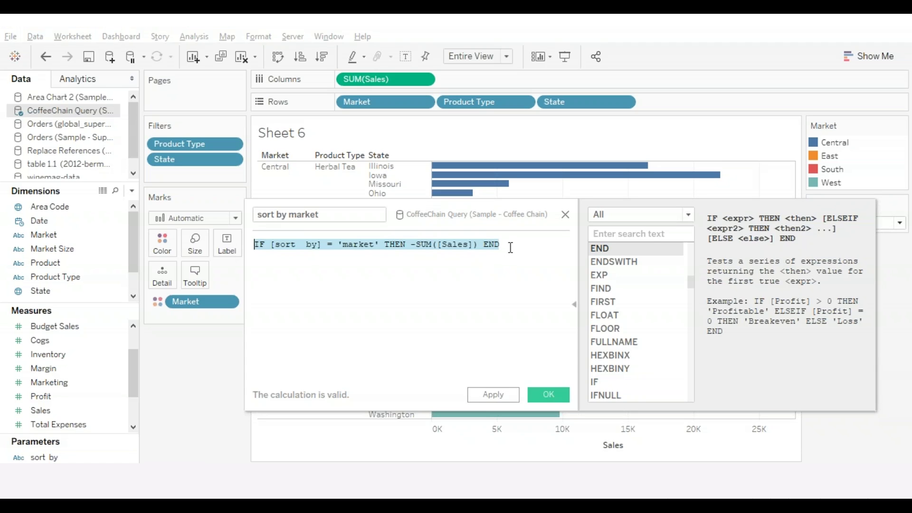
pyautogui.click(550, 395)
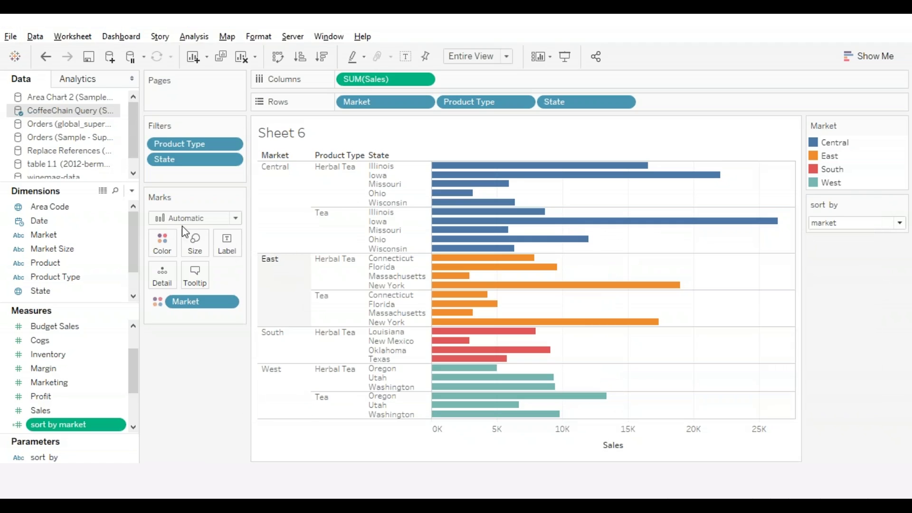
# Step: Create a calculated field named "sort by producttype" with the formula IF [sort by] = 'producttype' THEN -SUM([Sales]) END
pyautogui.click(132, 191)
pyautogui.click(67, 203)
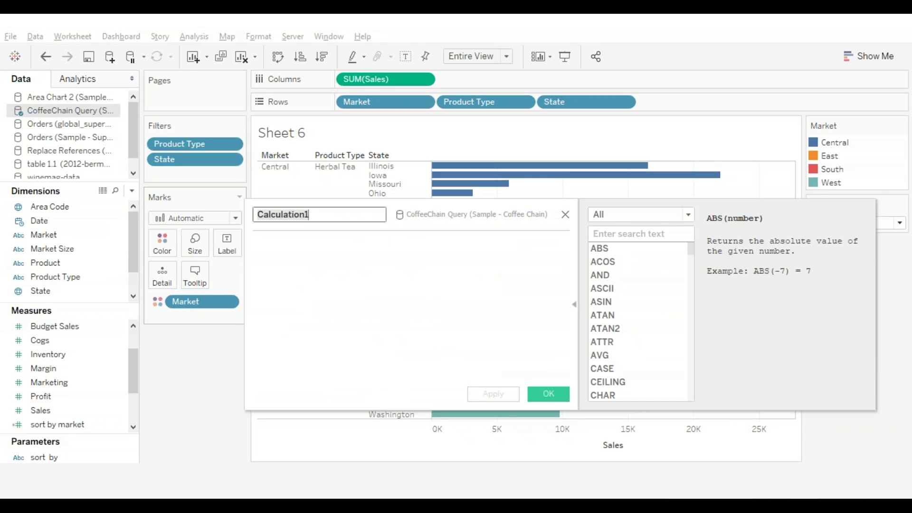
pyautogui.write('sort by producttype')
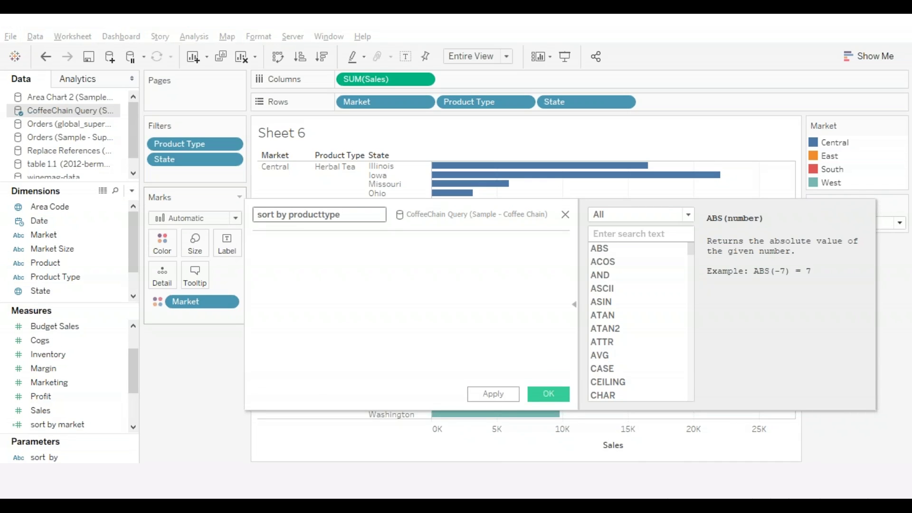
pyautogui.click(398, 269)
pyautogui.hotkey('ctrl', 'v')
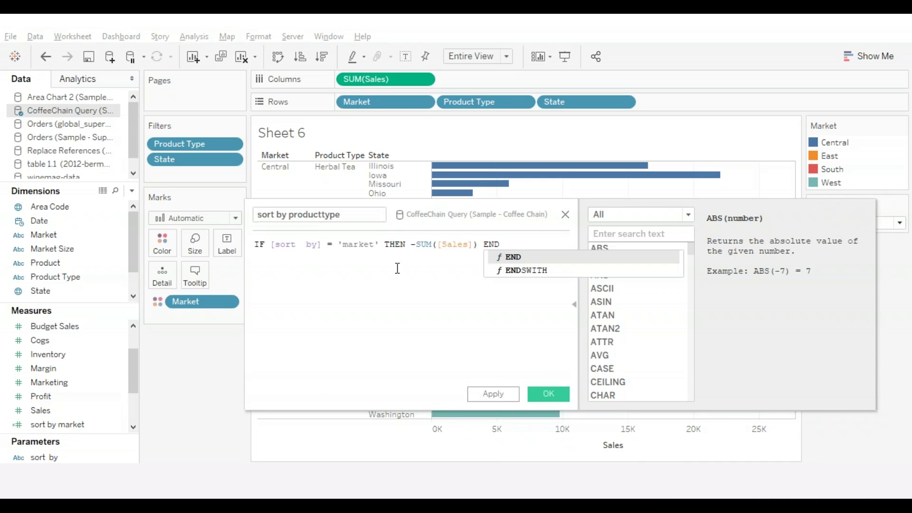
pyautogui.doubleClick(359, 244)
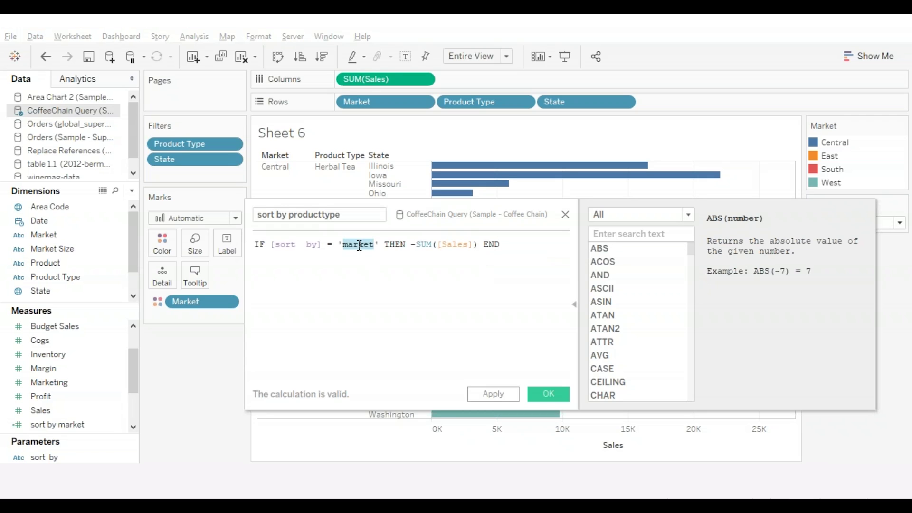
pyautogui.write('producttype')
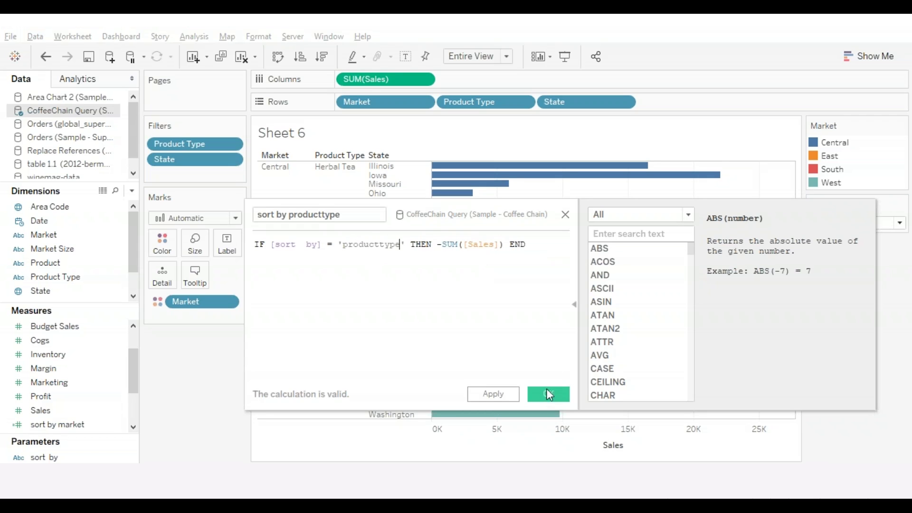
pyautogui.click(550, 394)
# Step: Add sort by producttype and sort by market to the rows after State and make both fields discrete
pyautogui.moveTo(135, 373); pyautogui.dragTo(133, 386)
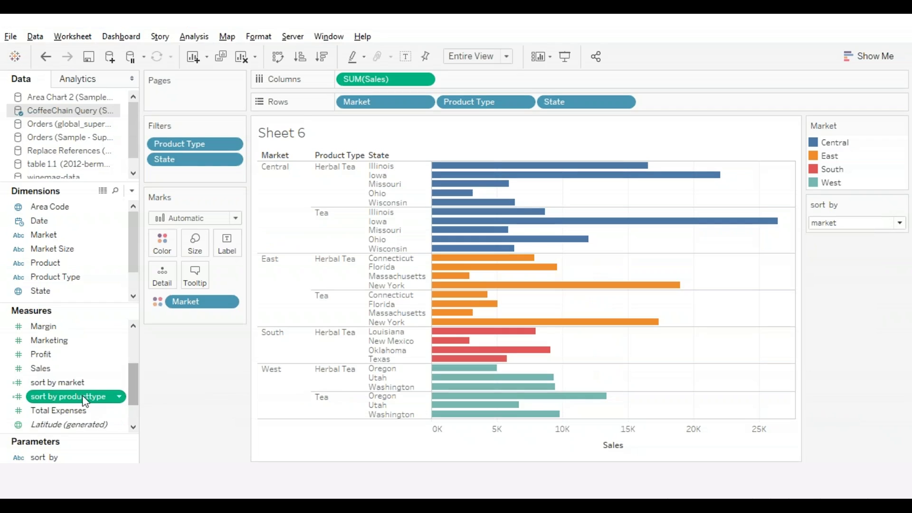
pyautogui.moveTo(76, 402); pyautogui.dragTo(686, 101)
pyautogui.moveTo(57, 382); pyautogui.dragTo(783, 101)
pyautogui.click(721, 101)
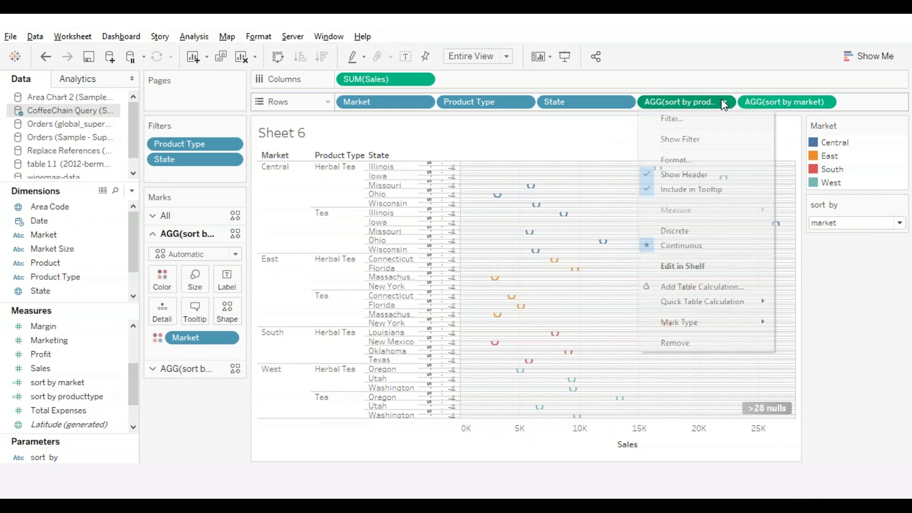
pyautogui.click(672, 231)
pyautogui.click(826, 102)
pyautogui.click(776, 231)
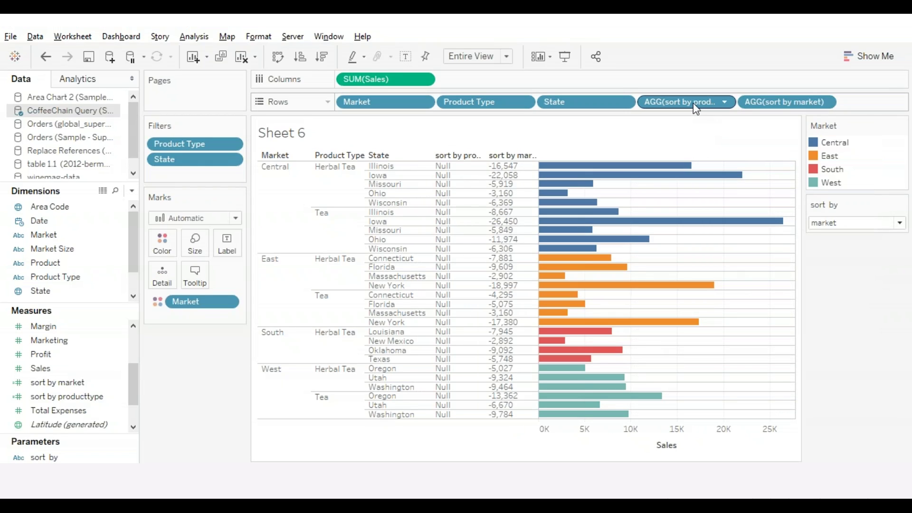
# Step: Place sort by market right after Market and sort by producttype right after Product Type in the rows, and set the parameter to producttype
pyautogui.moveTo(691, 101); pyautogui.dragTo(588, 101)
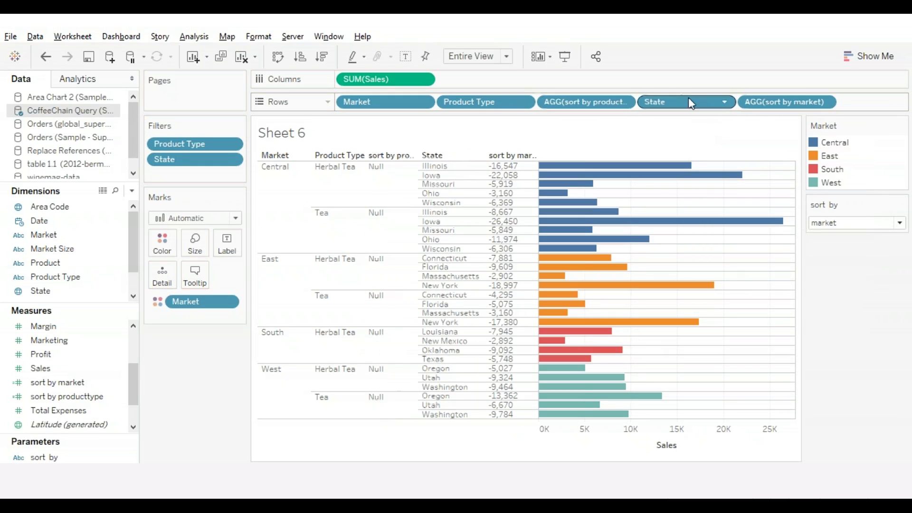
pyautogui.moveTo(790, 110)
pyautogui.mouseDown()
pyautogui.moveTo(585, 90)
pyautogui.moveTo(441, 102)
pyautogui.mouseUp()
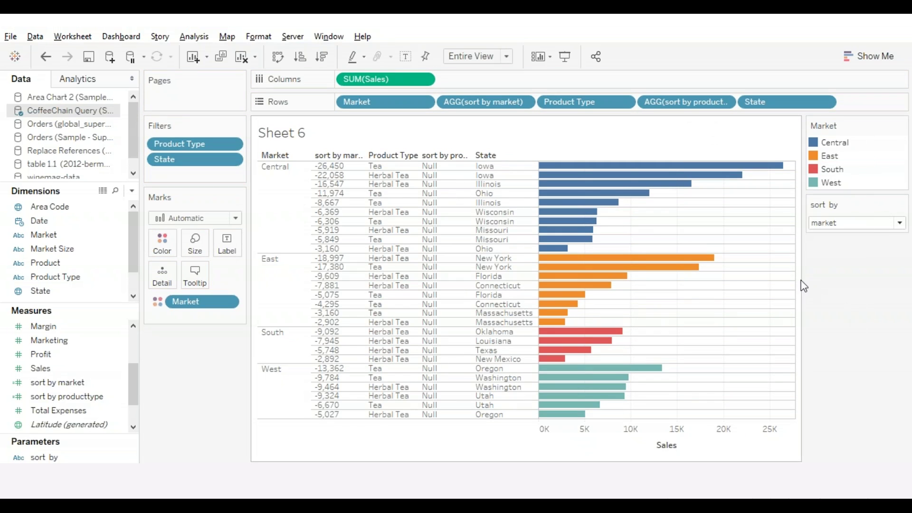
pyautogui.click(874, 223)
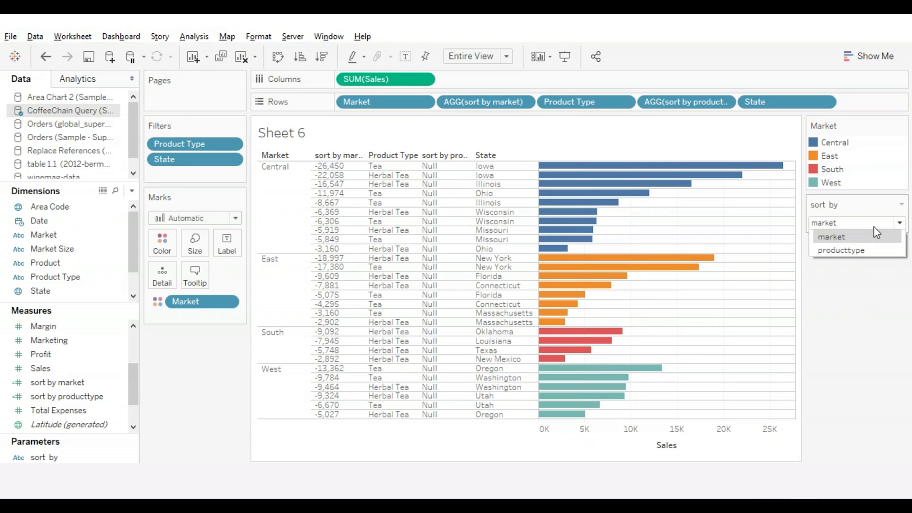
pyautogui.click(851, 251)
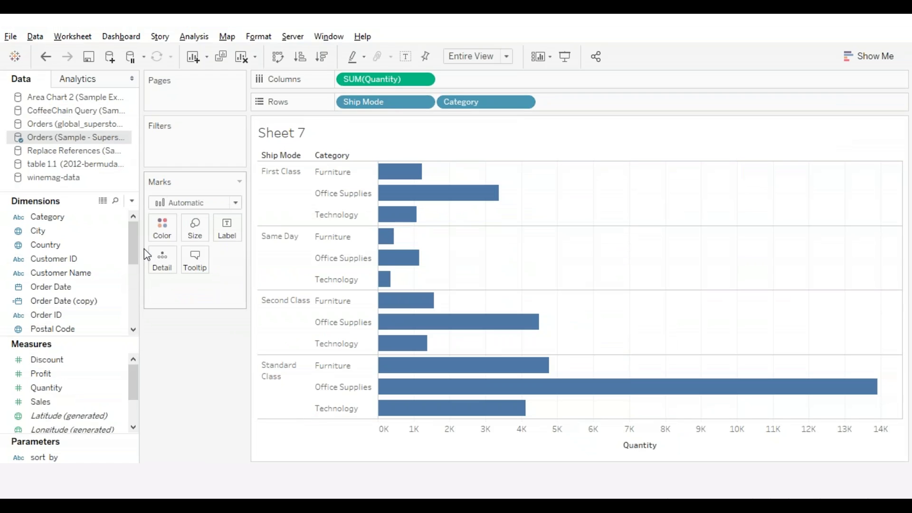
# Step: Color the quantity bars by Category and Ship Mode together, and put Ship Mode ahead of Category in the color order
pyautogui.click(60, 216)
pyautogui.scroll(-3, 137, 264)
pyautogui.click(53, 300)
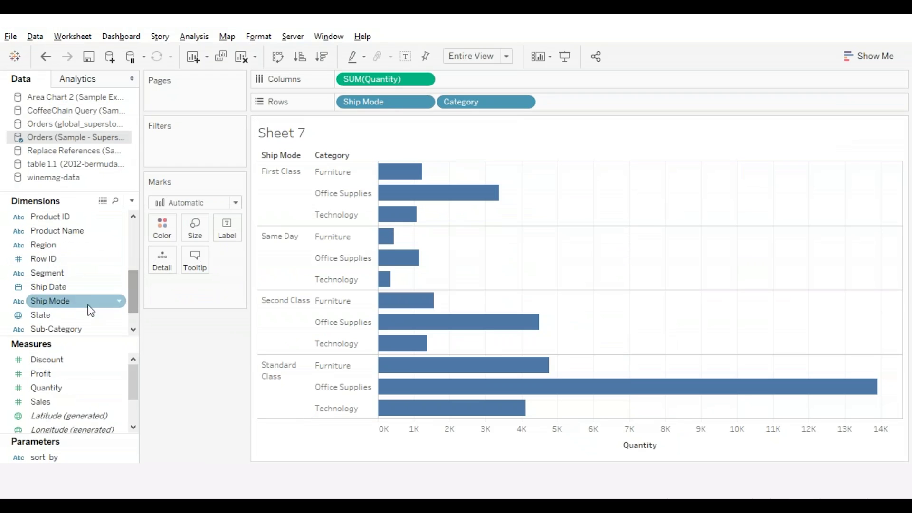
pyautogui.moveTo(56, 308); pyautogui.dragTo(169, 227)
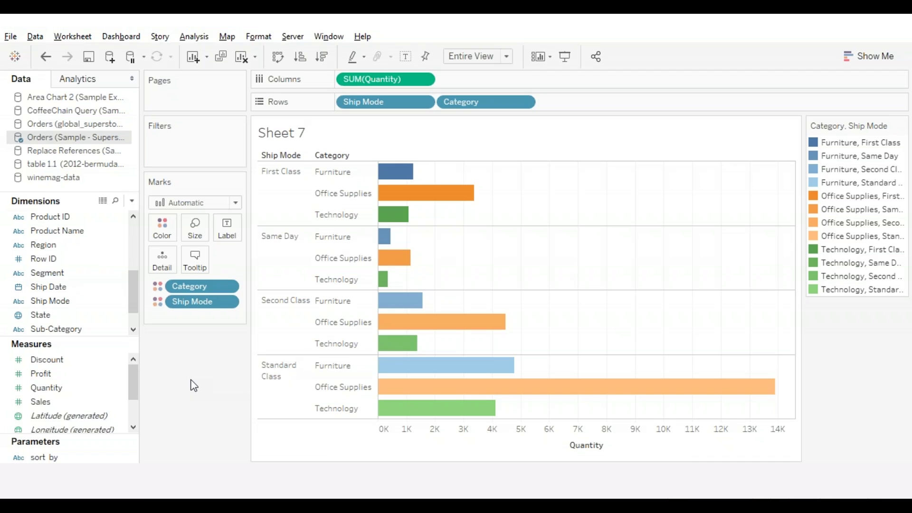
pyautogui.moveTo(189, 287); pyautogui.dragTo(190, 315)
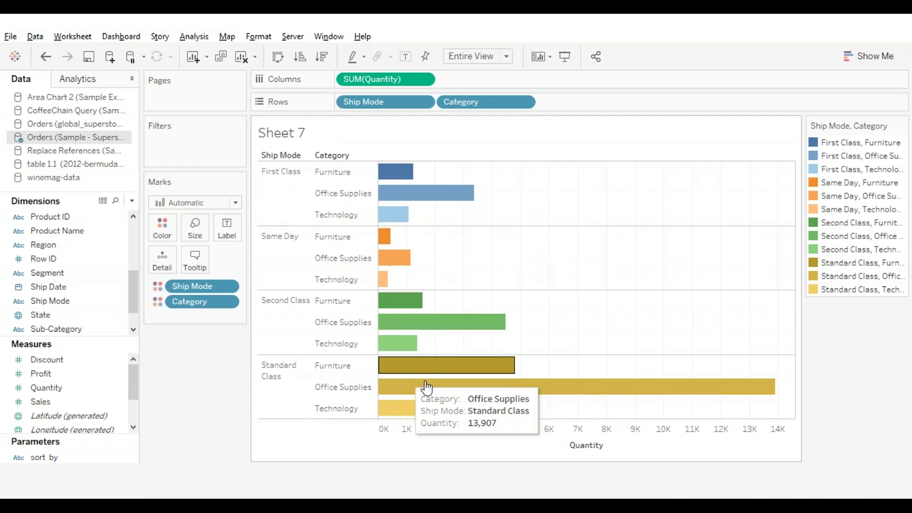
pyautogui.moveTo(408, 203)
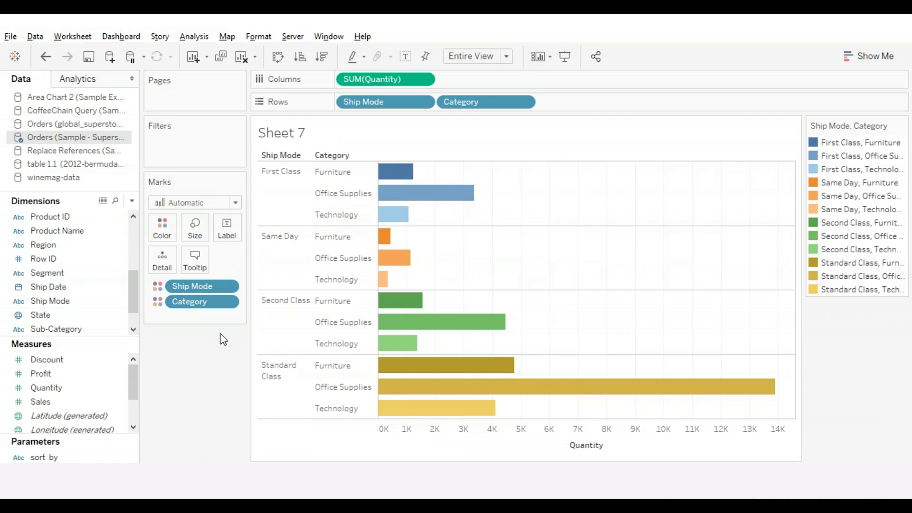
# Step: Clear Ship Mode and Category from the bar colors and try moving the Category header field onto the bars
pyautogui.moveTo(203, 302); pyautogui.dragTo(208, 375)
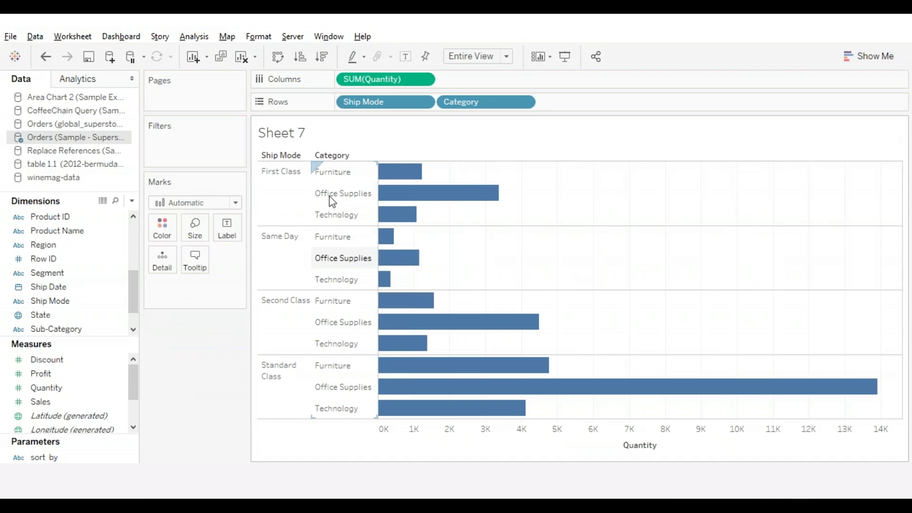
pyautogui.moveTo(315, 167); pyautogui.dragTo(422, 251)
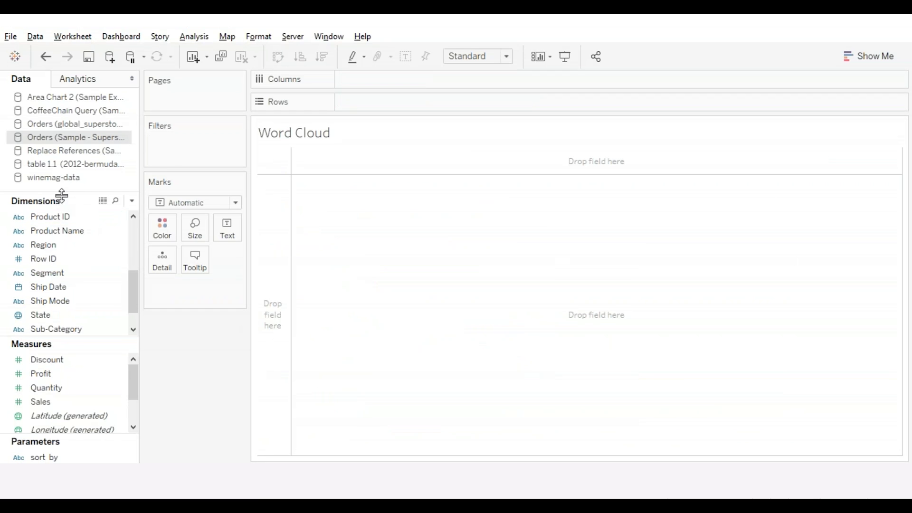
# Step: Switch the Word Cloud sheet to the winemag-data source and place Variety on both the text and the size of the marks
pyautogui.click(58, 179)
pyautogui.click(76, 304)
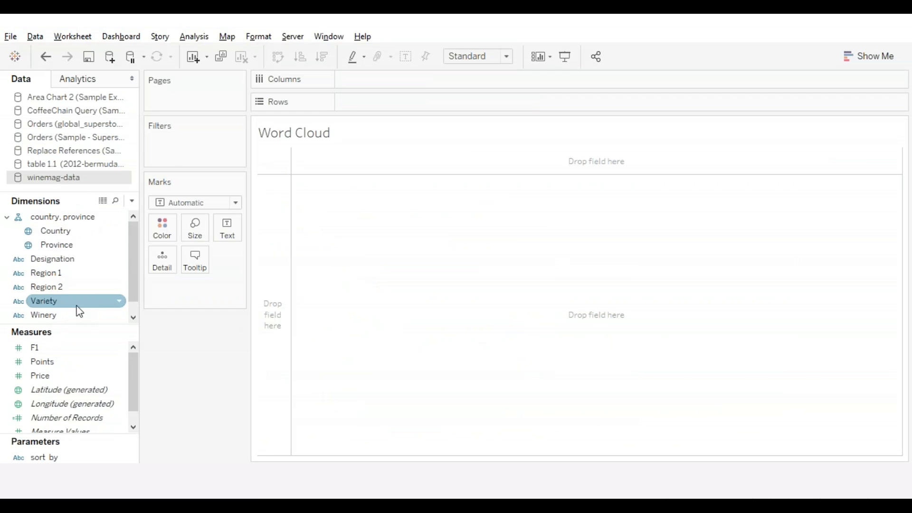
pyautogui.moveTo(46, 303); pyautogui.dragTo(239, 229)
pyautogui.moveTo(189, 292); pyautogui.dragTo(197, 227)
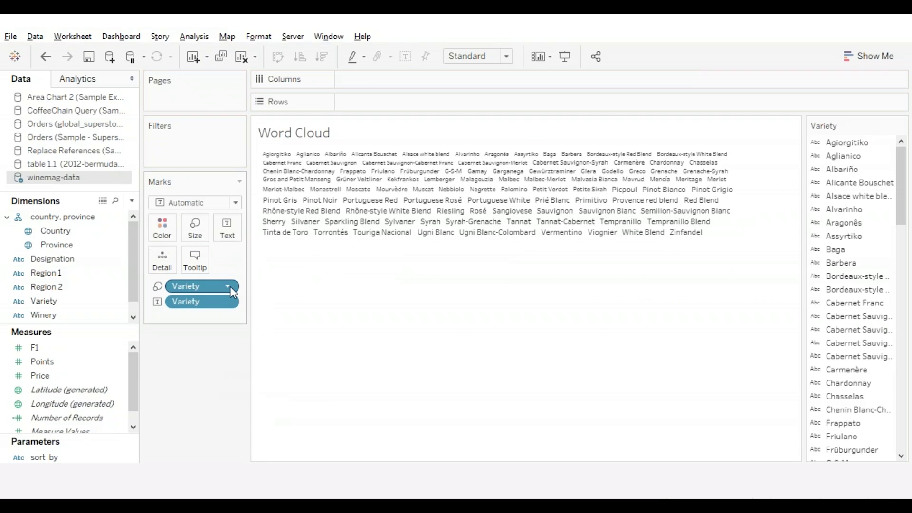
# Step: Turn the Variety field that controls size into a Count measure and set the mark type to Text
pyautogui.click(229, 286)
pyautogui.moveTo(261, 460)
pyautogui.click(309, 489)
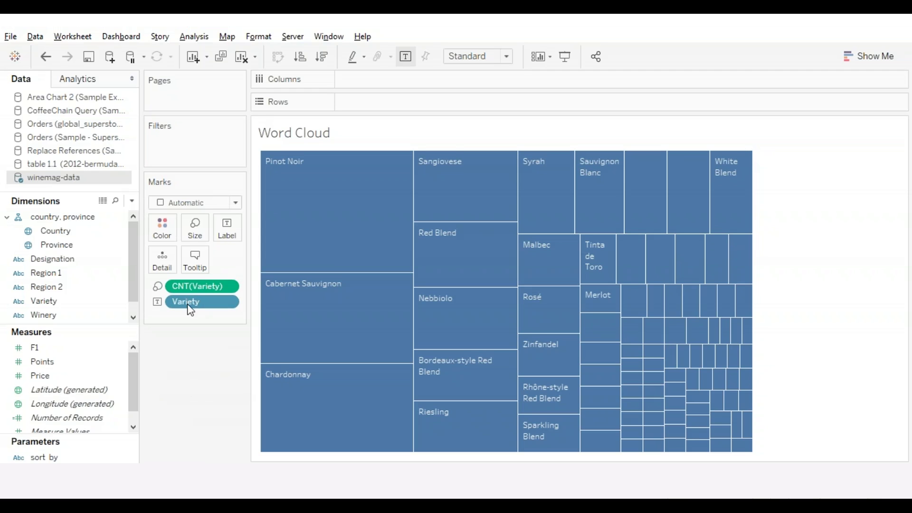
pyautogui.click(235, 203)
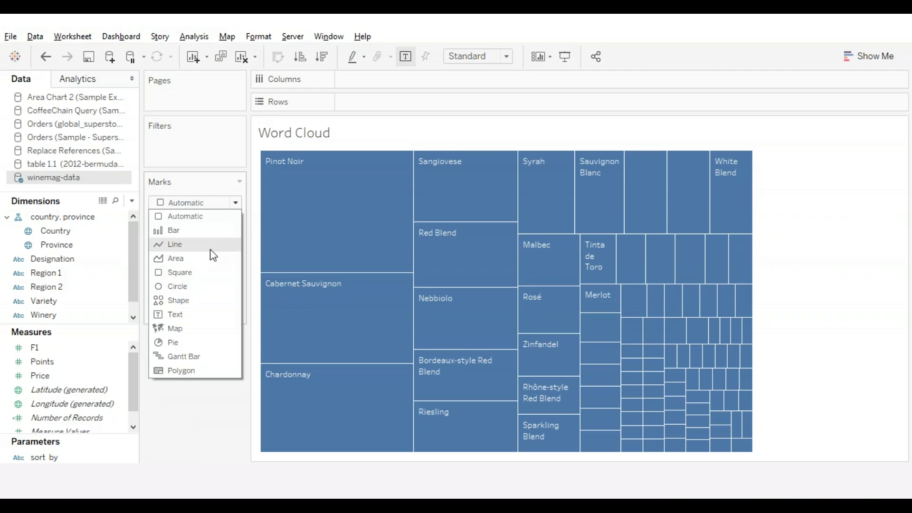
pyautogui.click(197, 315)
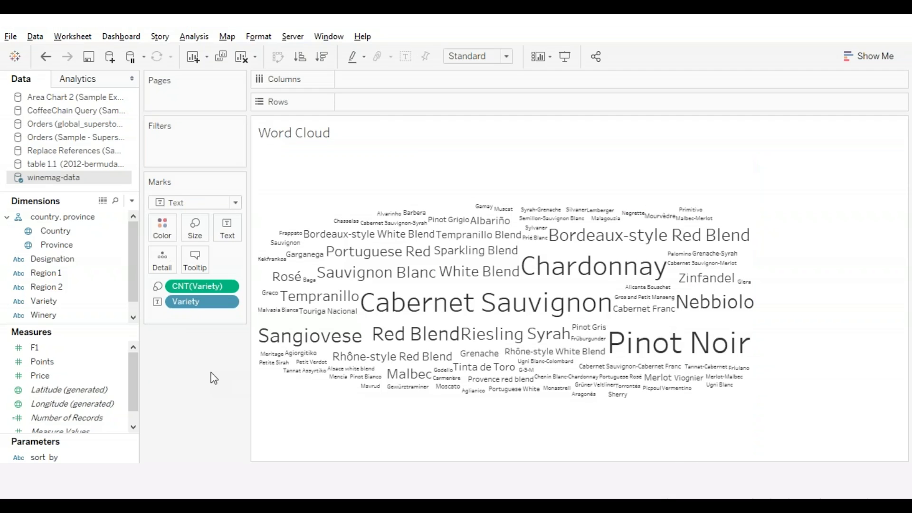
# Step: Color the words in the word cloud by Country
pyautogui.moveTo(55, 236); pyautogui.dragTo(164, 229)
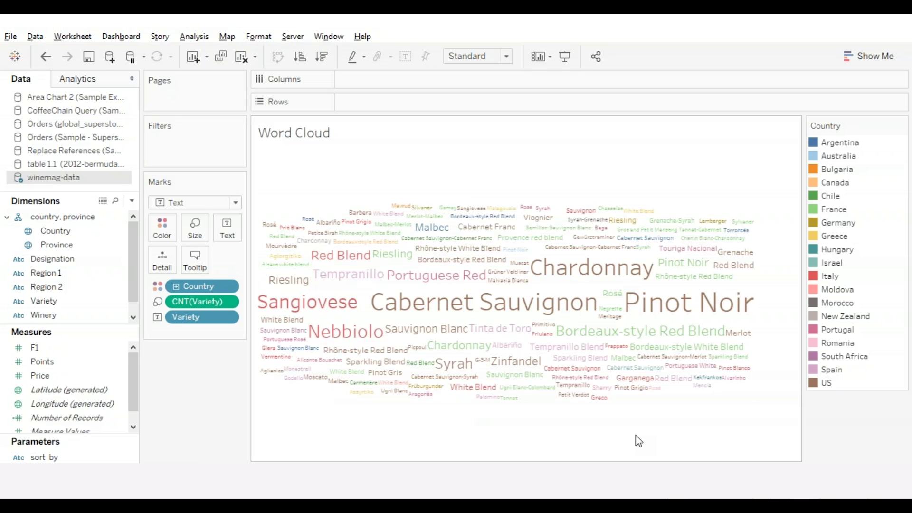
pyautogui.moveTo(706, 284)
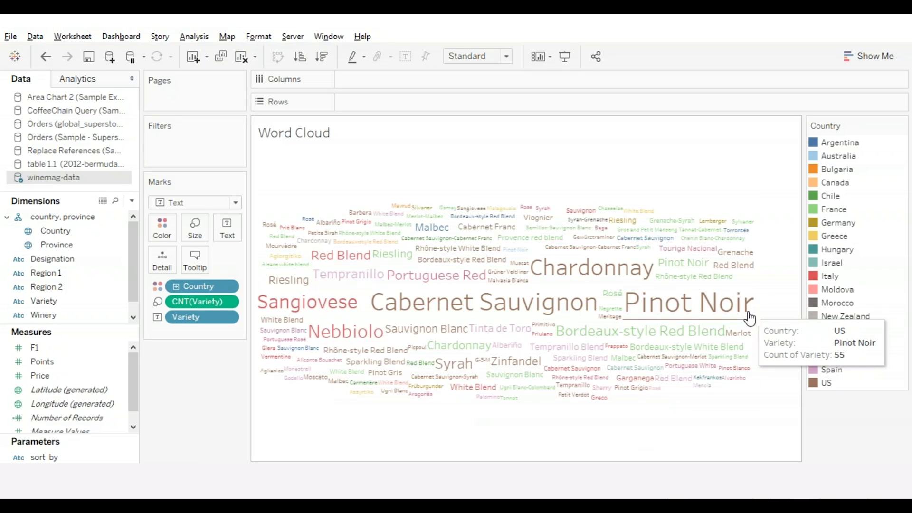
pyautogui.moveTo(515, 368)
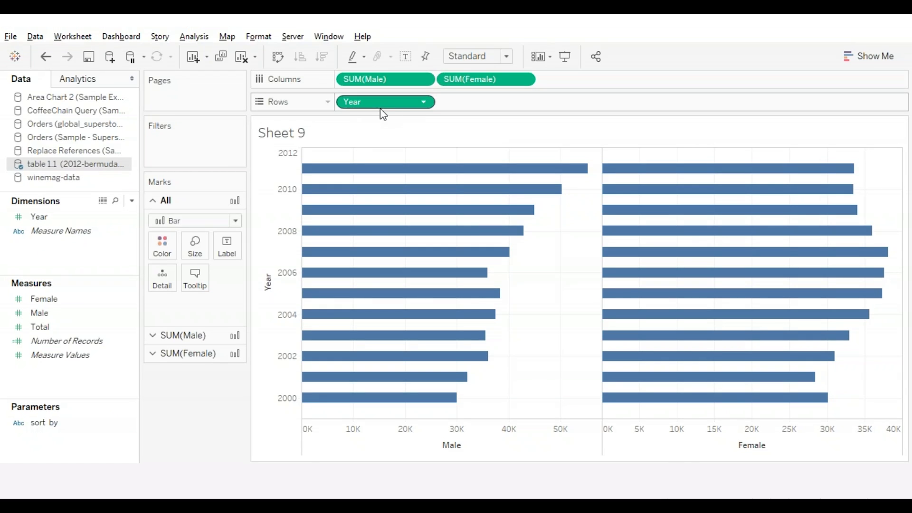
# Step: Edit the Male measure in the columns to -SUM([Male]) to mirror its bars against the Female bars
pyautogui.click(344, 80)
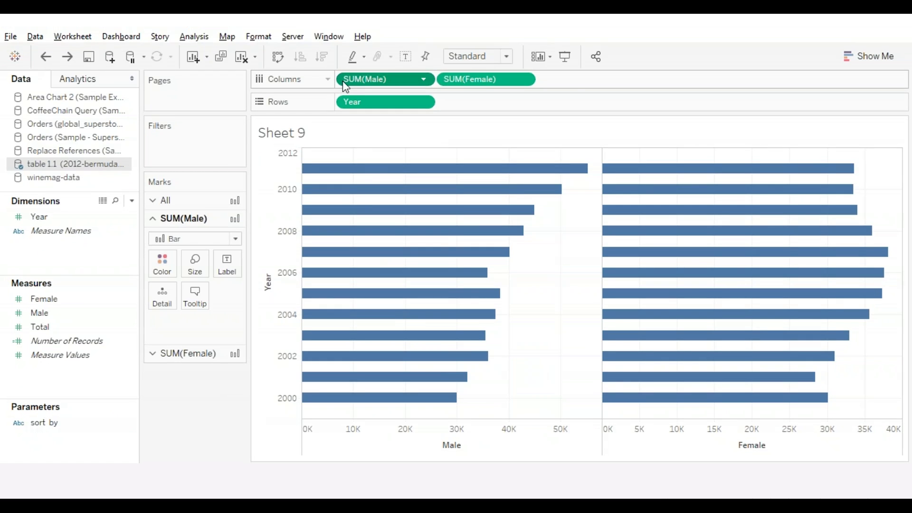
pyautogui.doubleClick(343, 80)
pyautogui.click(343, 79)
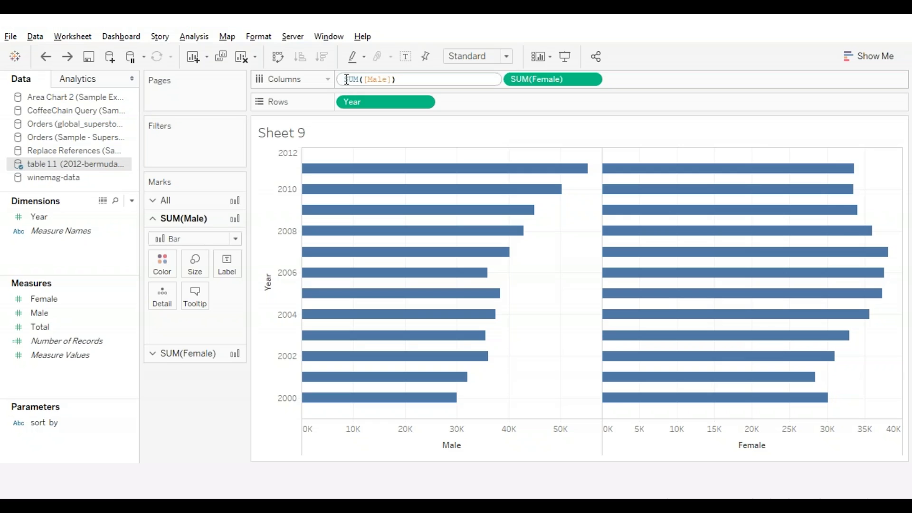
pyautogui.write('-')
pyautogui.press('Return')
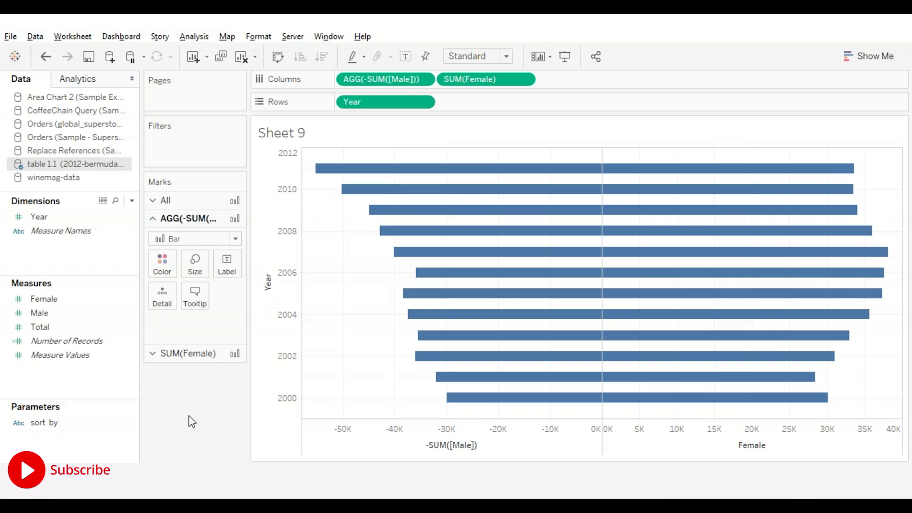
# Step: Format the -SUM([Male]) axis numbers as Number (Custom) with 0 decimal places and display units of Thousands (K)
pyautogui.click(394, 431)
pyautogui.rightClick(394, 431)
pyautogui.click(421, 382)
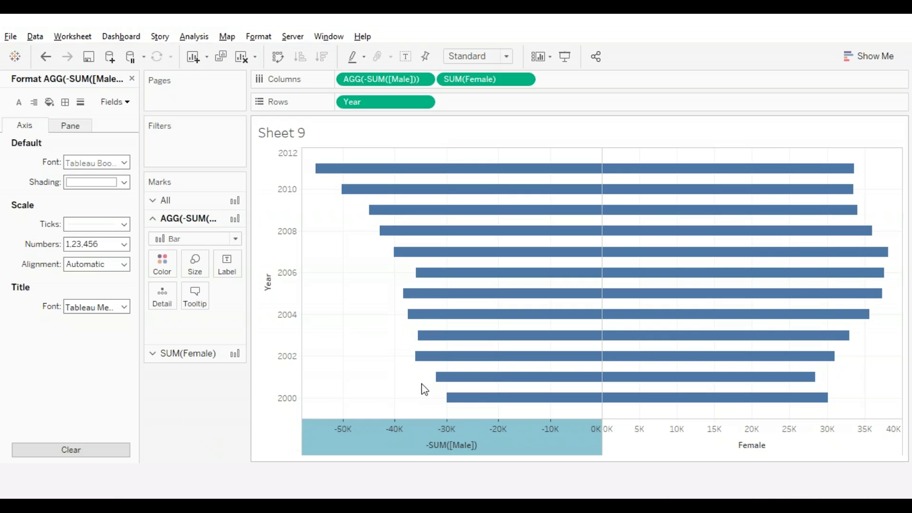
pyautogui.click(124, 245)
pyautogui.click(102, 283)
pyautogui.click(245, 291)
pyautogui.click(245, 290)
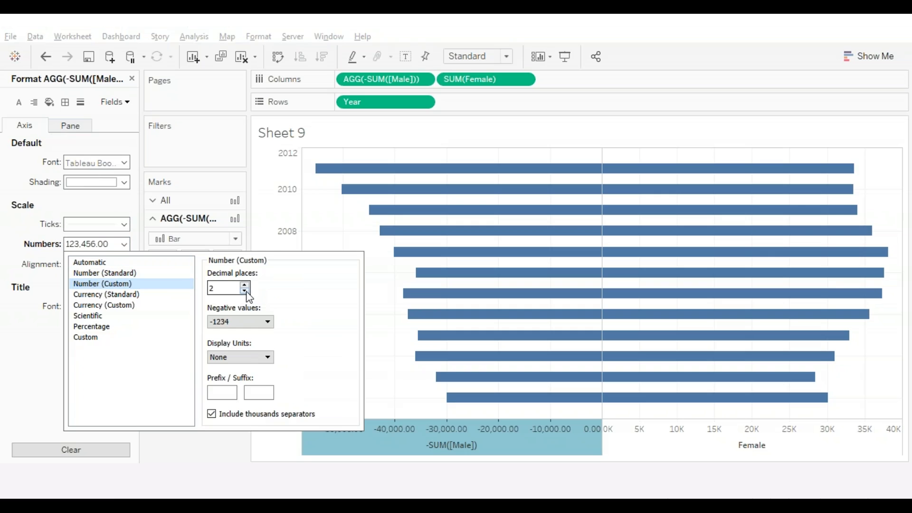
pyautogui.click(251, 362)
pyautogui.click(240, 378)
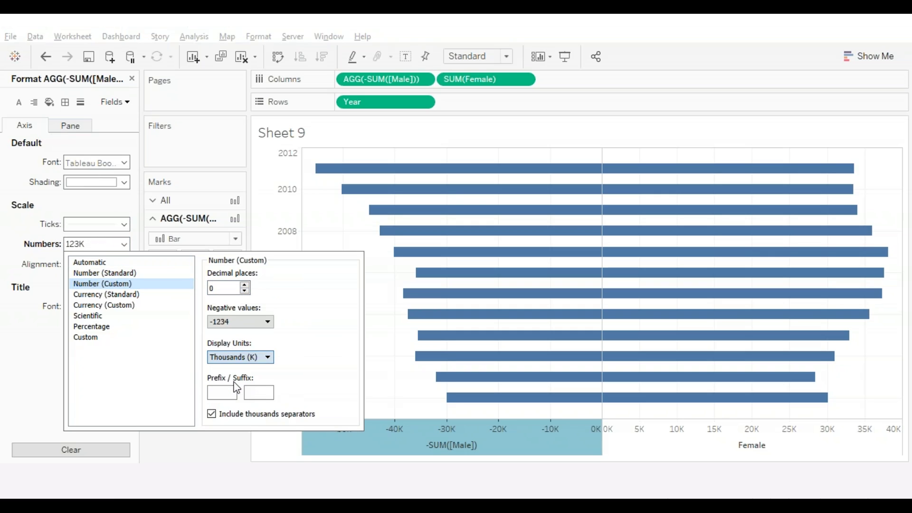
# Step: Customize the Male axis number format by removing the minus sign from the negative part of #,##0,K;-#,##0,K
pyautogui.click(97, 337)
pyautogui.click(244, 287)
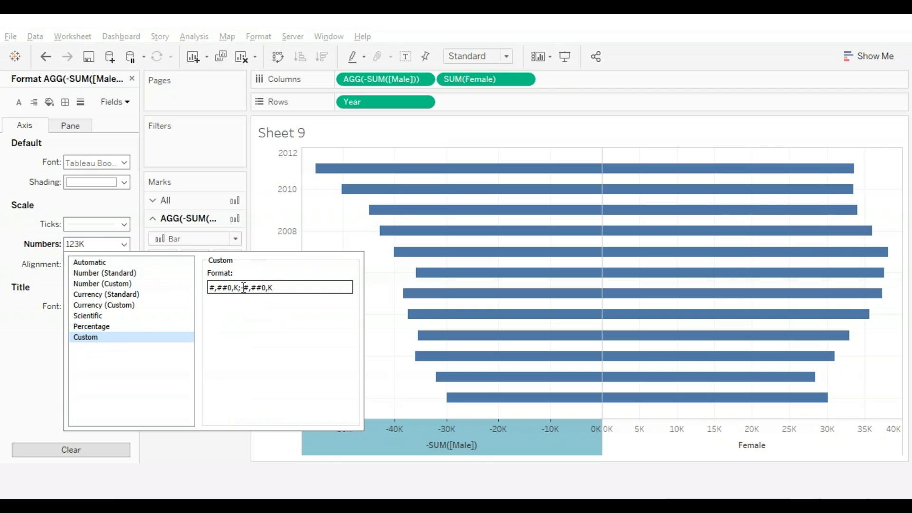
pyautogui.press('Delete')
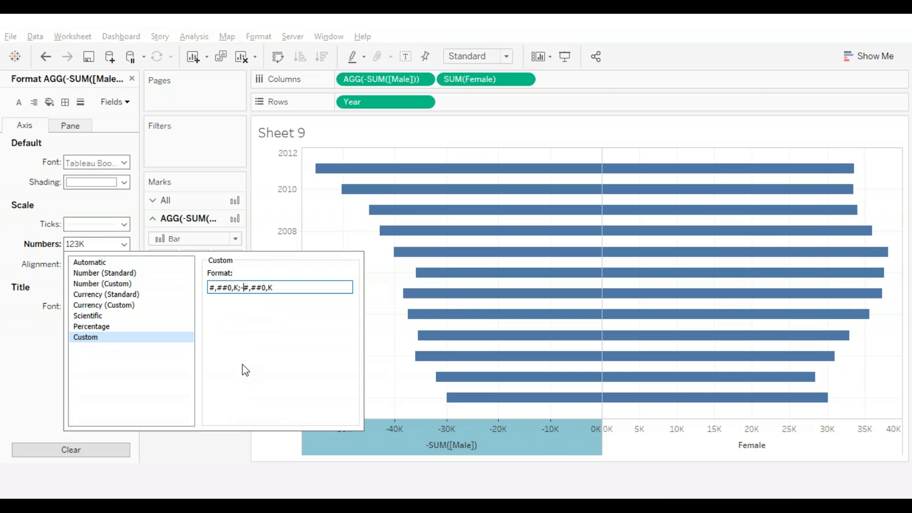
pyautogui.click(203, 452)
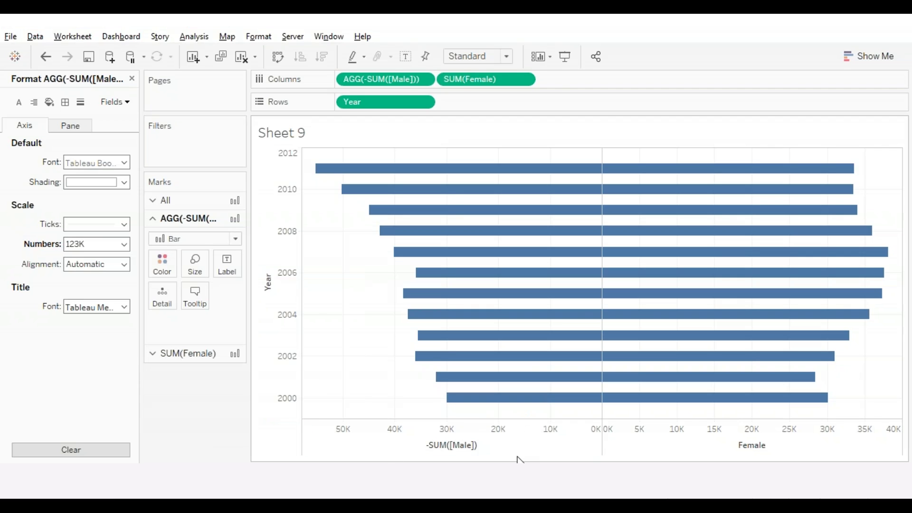
# Step: Change the title of the -SUM([Male]) axis to Male and close the axis formatting options
pyautogui.rightClick(460, 449)
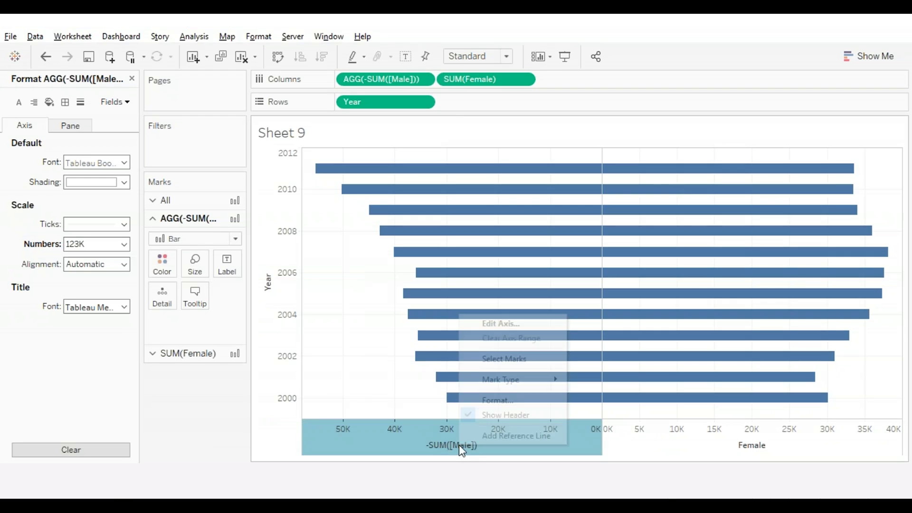
pyautogui.click(500, 321)
pyautogui.tripleClick(356, 352)
pyautogui.write('Male')
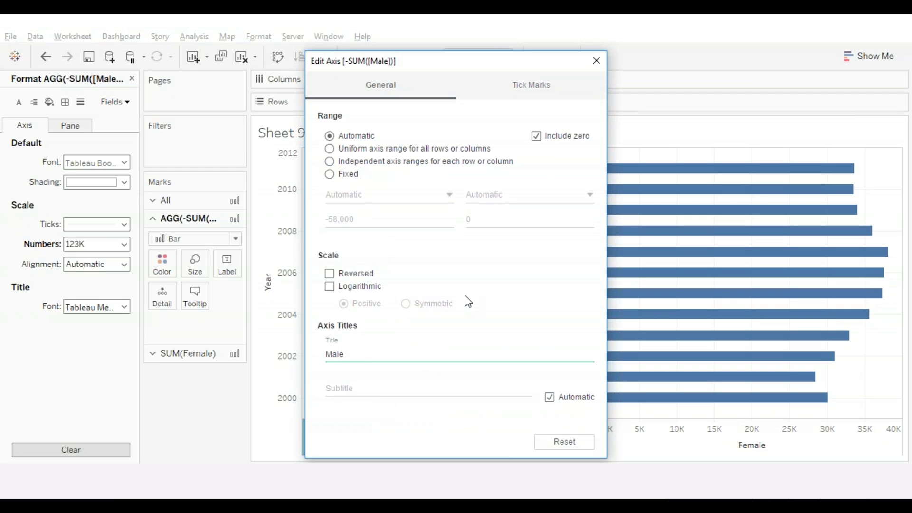
pyautogui.click(596, 61)
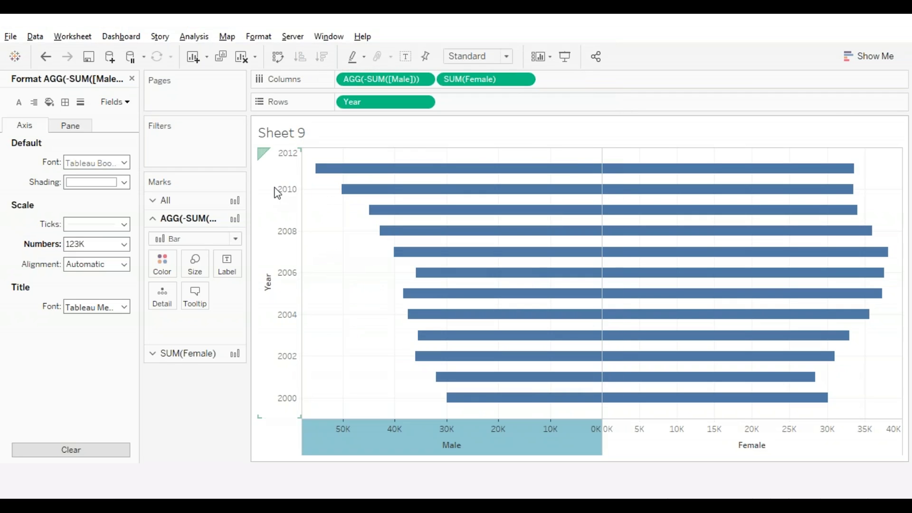
pyautogui.click(132, 78)
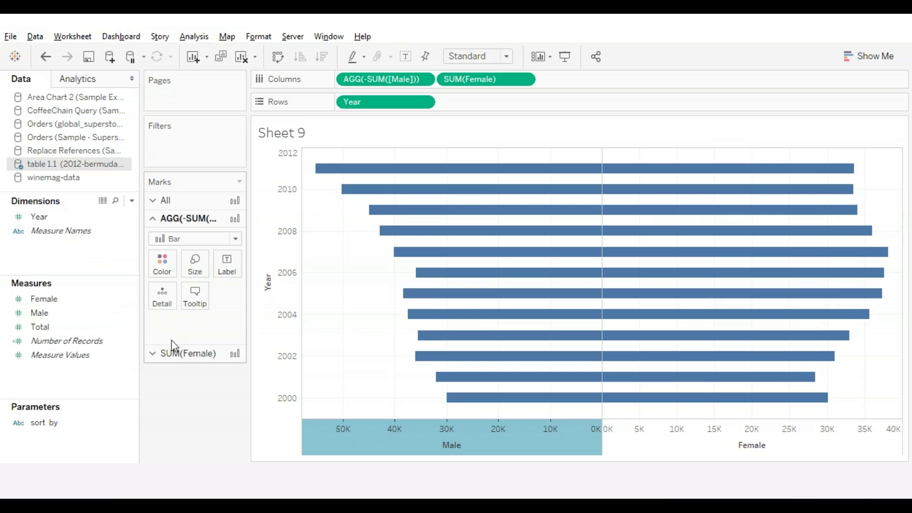
# Step: Color the Female bars by the Female measure and the Male bars by the Male measure
pyautogui.click(173, 353)
pyautogui.moveTo(45, 298); pyautogui.dragTo(167, 277)
pyautogui.click(188, 219)
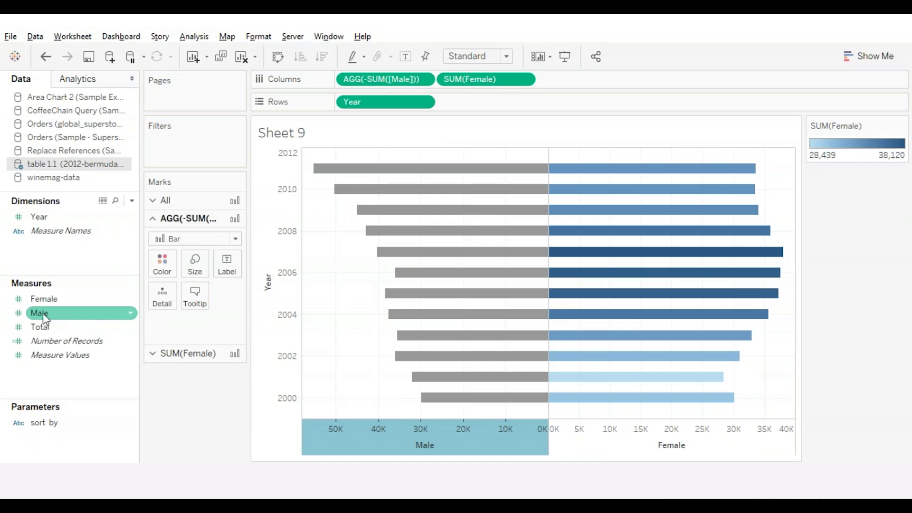
pyautogui.moveTo(38, 311); pyautogui.dragTo(162, 264)
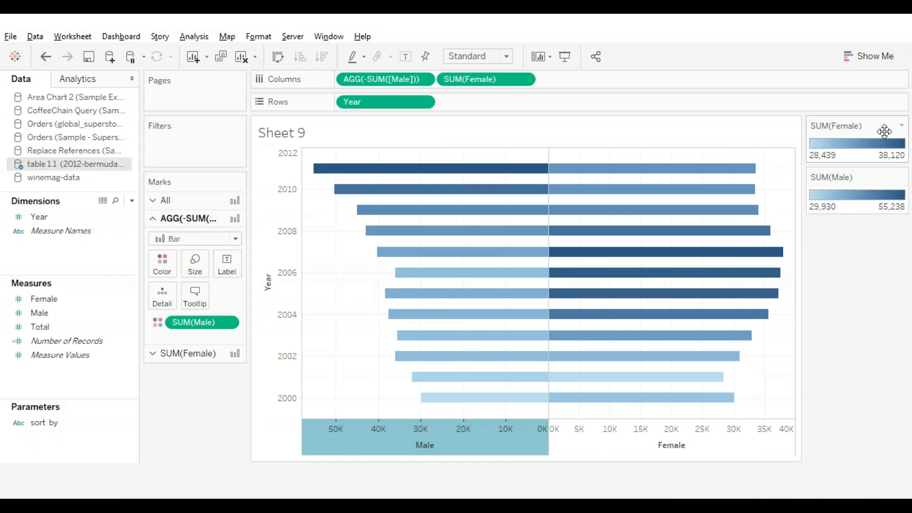
# Step: Apply the Red palette to the SUM(Female) color legend
pyautogui.click(901, 126)
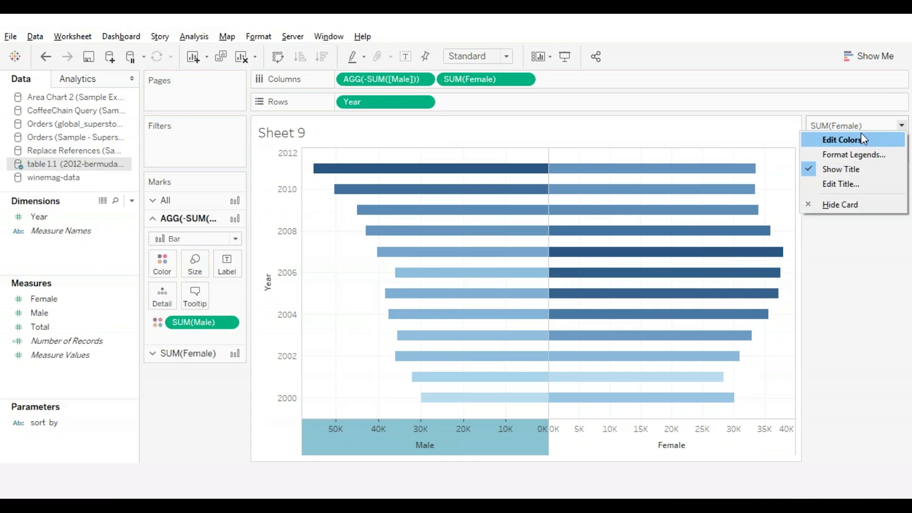
pyautogui.click(843, 139)
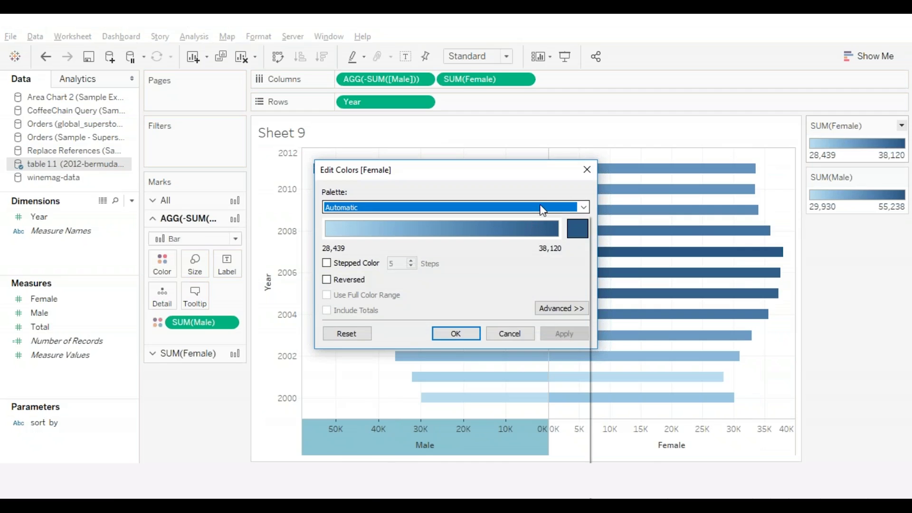
pyautogui.click(540, 207)
pyautogui.click(351, 262)
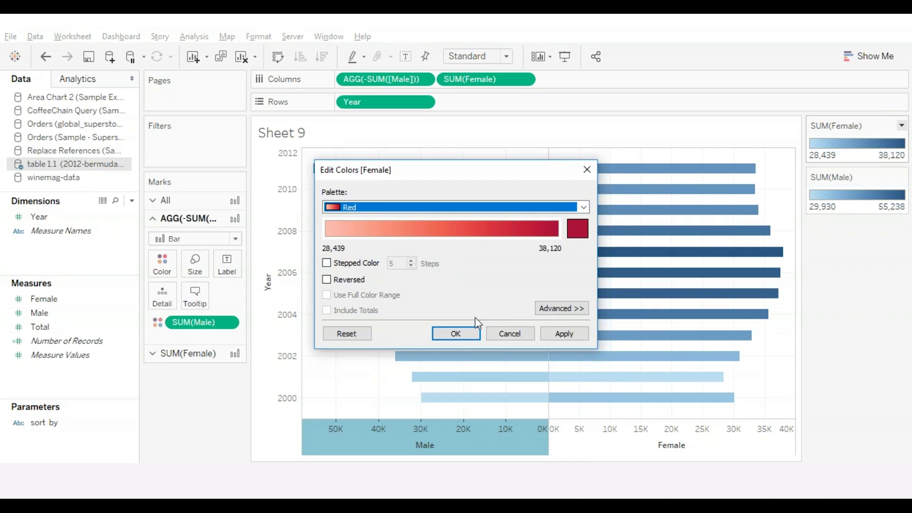
pyautogui.click(454, 334)
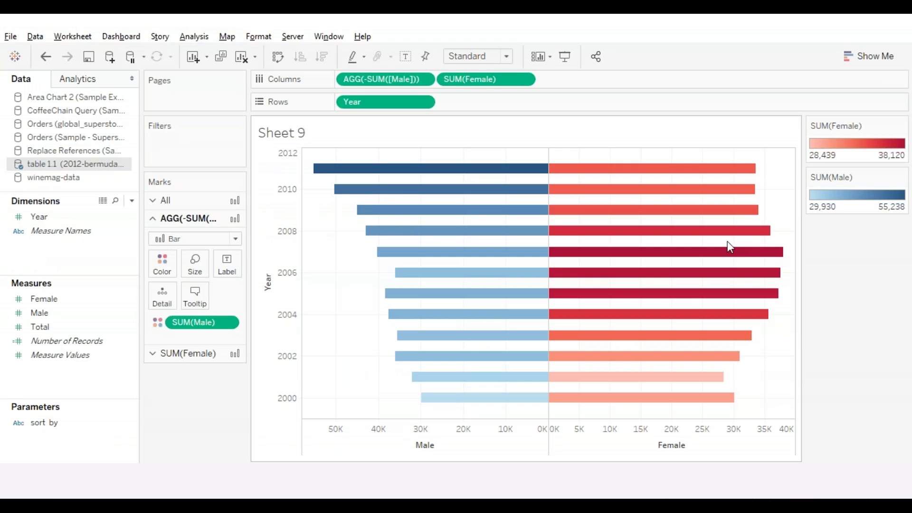
# Step: In Excel's Sample Excel Sheet, change the earnings header in C1 to profit, and save and close the workbook
pyautogui.click(410, 470)
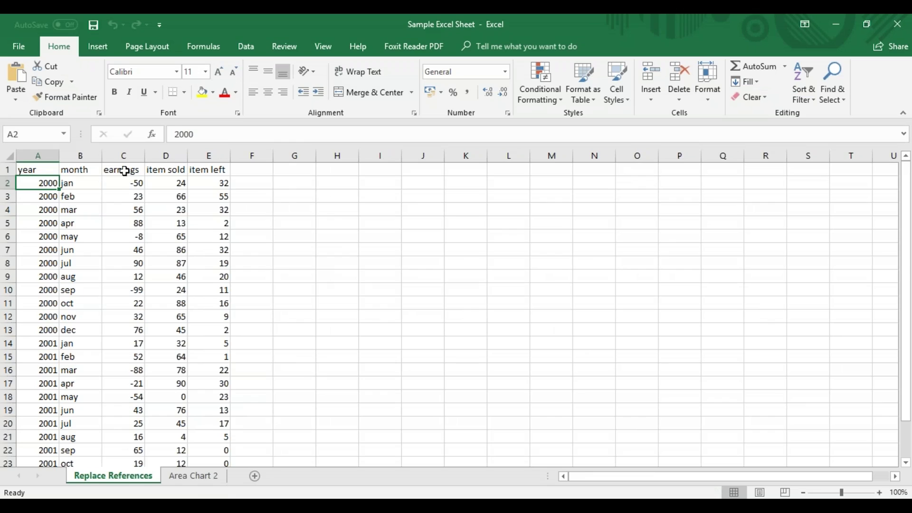
pyautogui.click(124, 171)
pyautogui.write('profit')
pyautogui.press('Return')
pyautogui.hotkey('ctrl', 's')
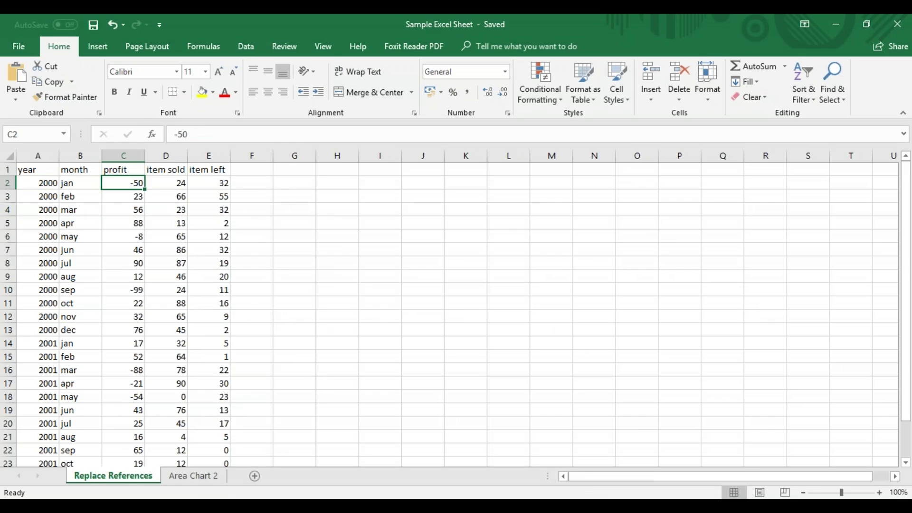
pyautogui.click(895, 22)
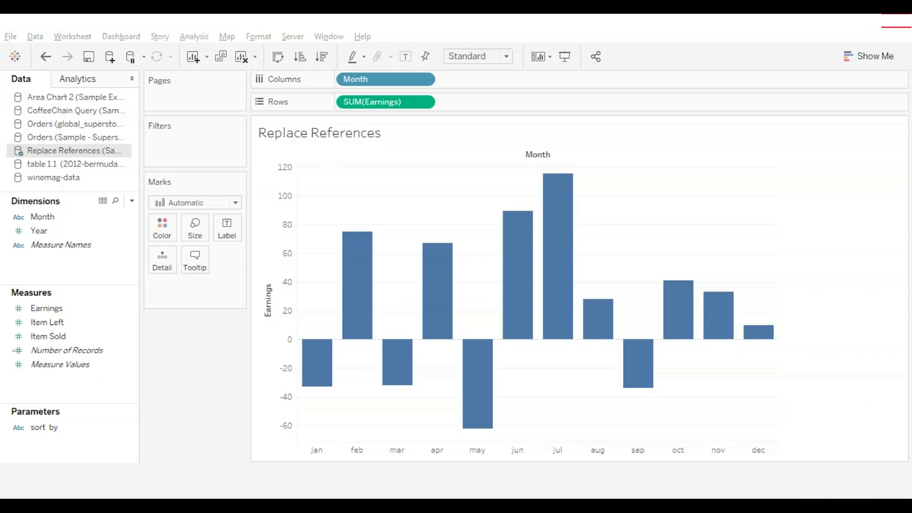
# Step: In Tableau, refresh the Replace References data source and replace all references to Earnings with profit
pyautogui.rightClick(66, 149)
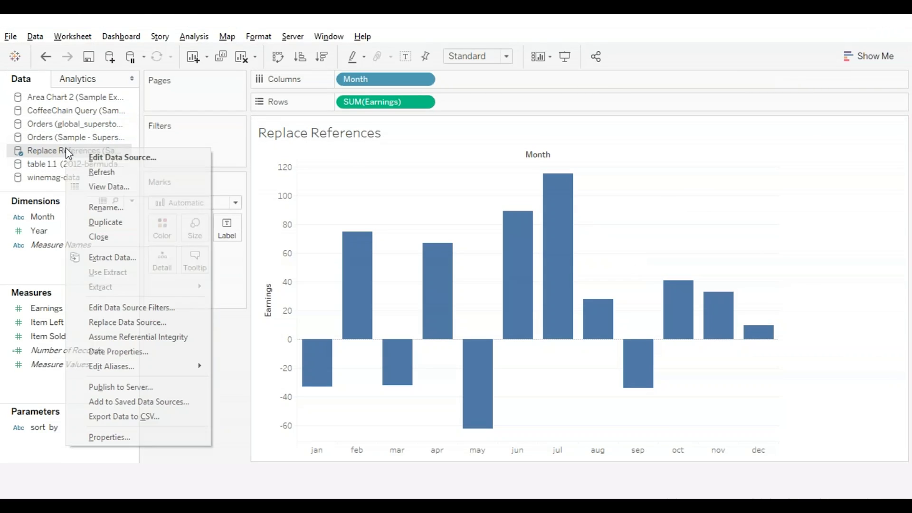
pyautogui.click(106, 175)
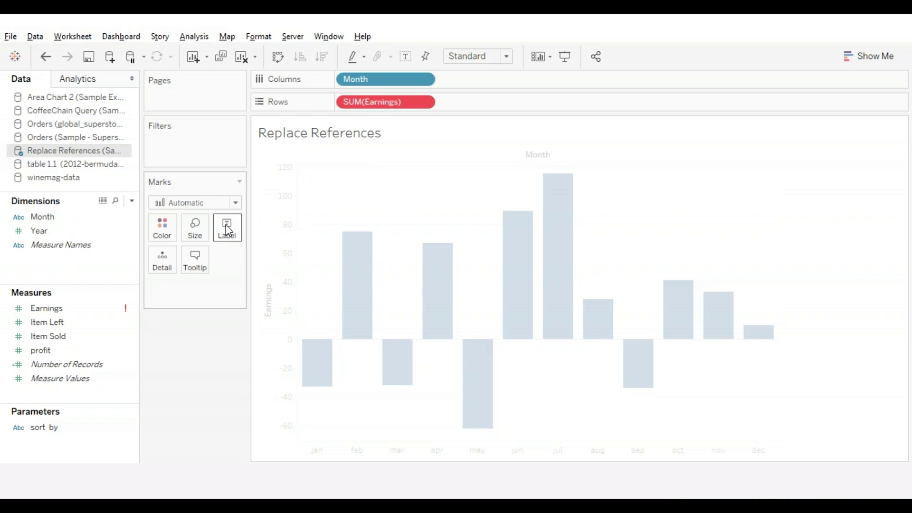
pyautogui.click(131, 309)
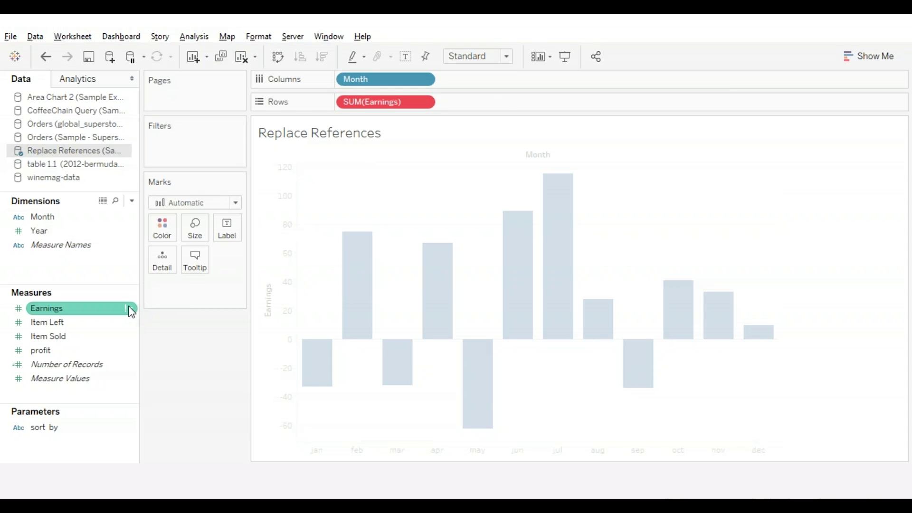
pyautogui.click(131, 309)
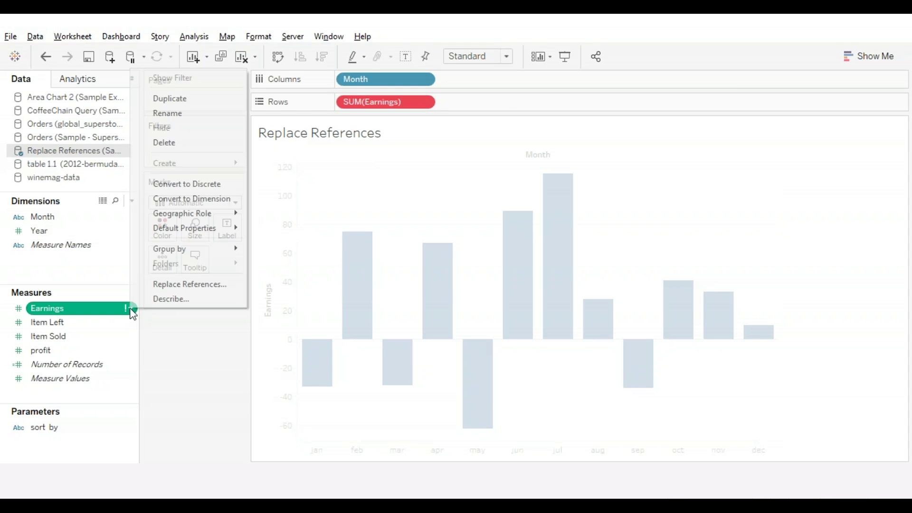
pyautogui.click(188, 285)
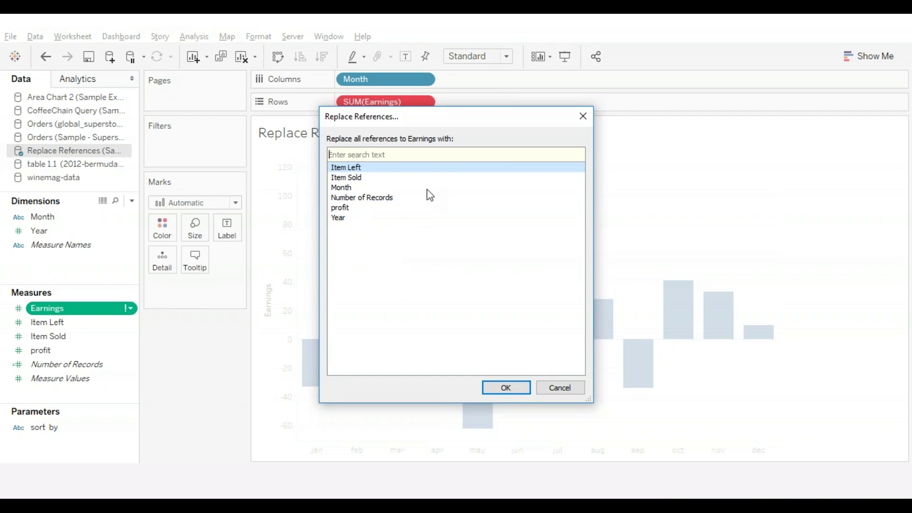
pyautogui.click(346, 209)
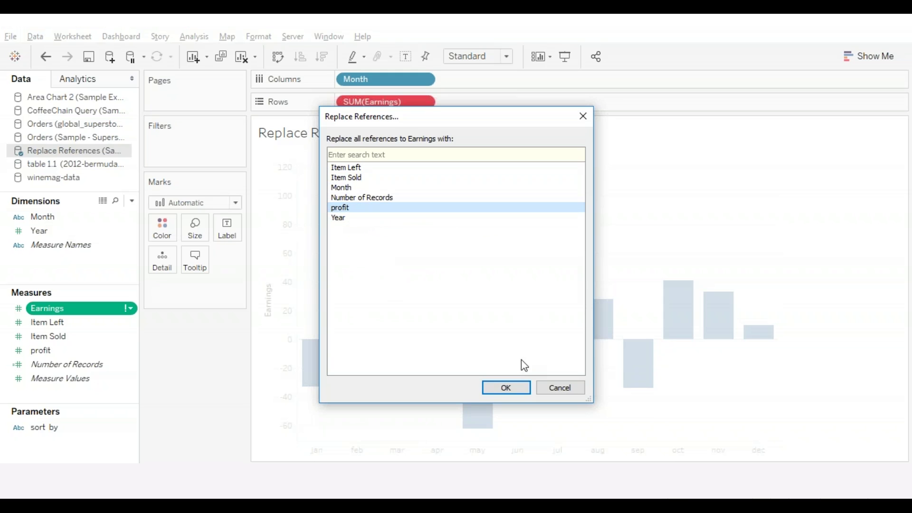
pyautogui.click(506, 387)
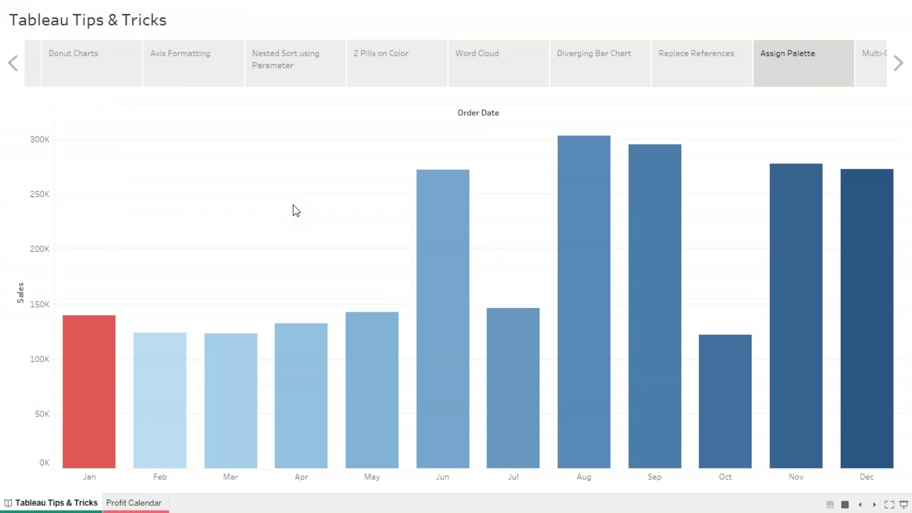
# Step: Color the monthly Sales bars by MONTH(Order Date) and assign the Blue palette to all months from January to December
pyautogui.moveTo(105, 317)
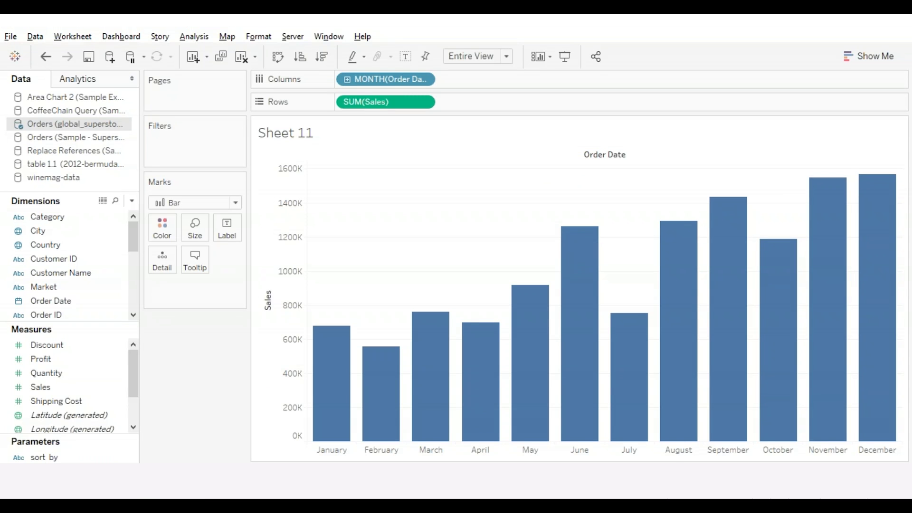
pyautogui.moveTo(397, 81); pyautogui.dragTo(173, 231)
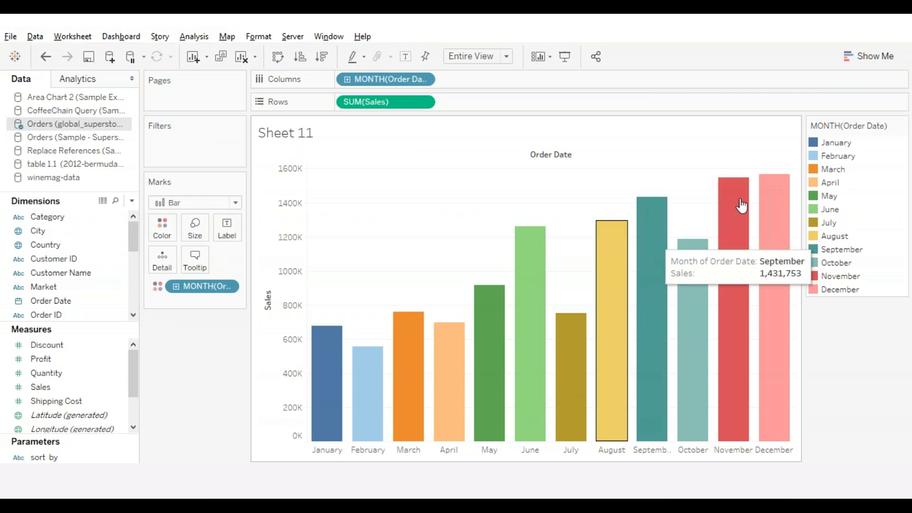
pyautogui.click(902, 129)
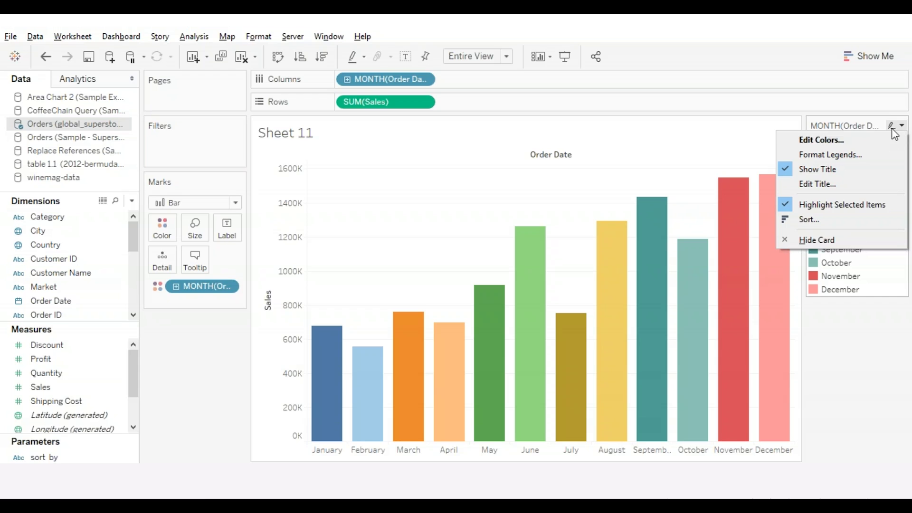
pyautogui.click(819, 141)
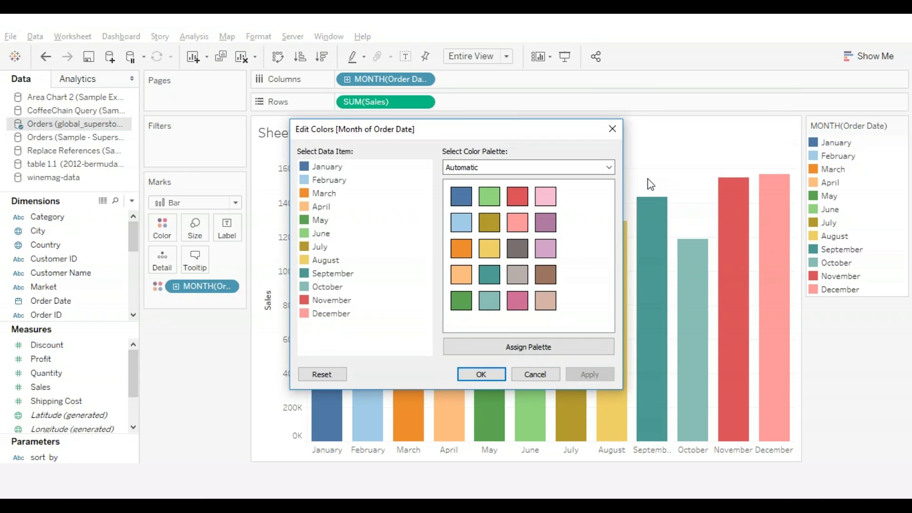
pyautogui.click(608, 167)
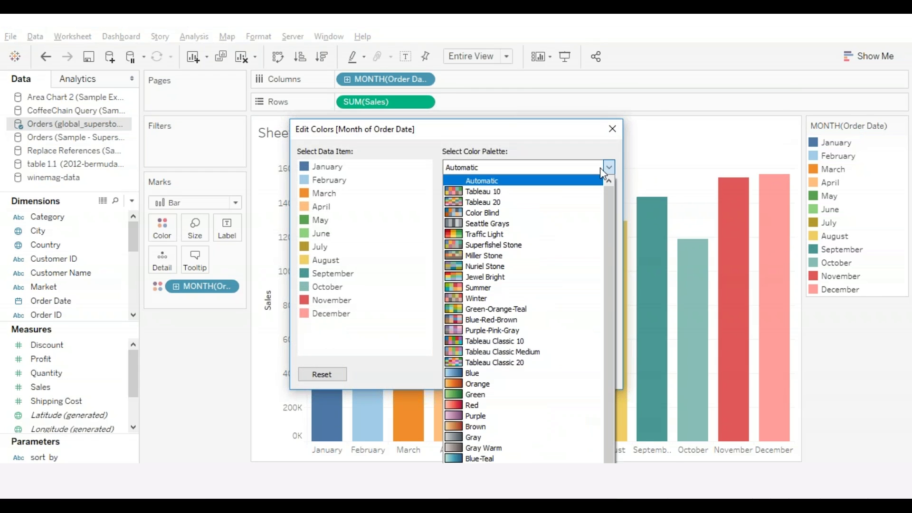
pyautogui.click(467, 374)
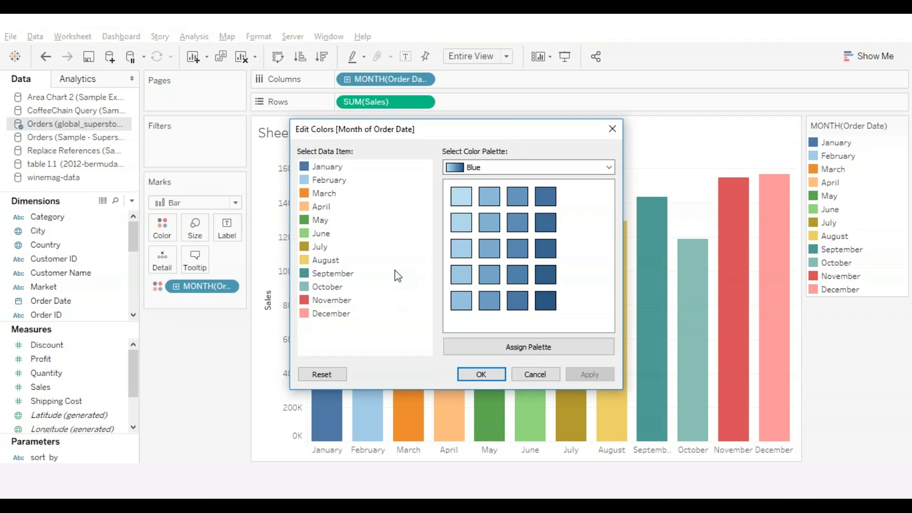
pyautogui.click(335, 167)
pyautogui.keyDown('shift'); pyautogui.click(332, 314); pyautogui.keyUp('shift')
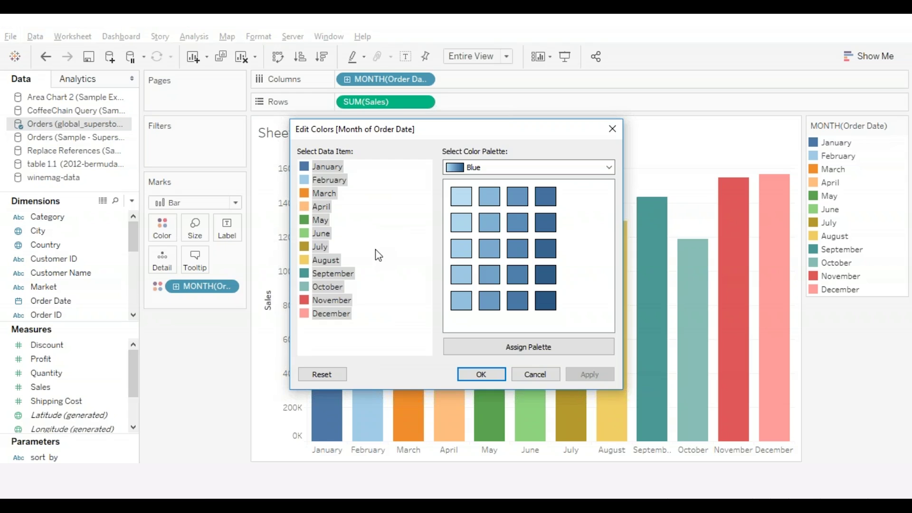
pyautogui.click(521, 349)
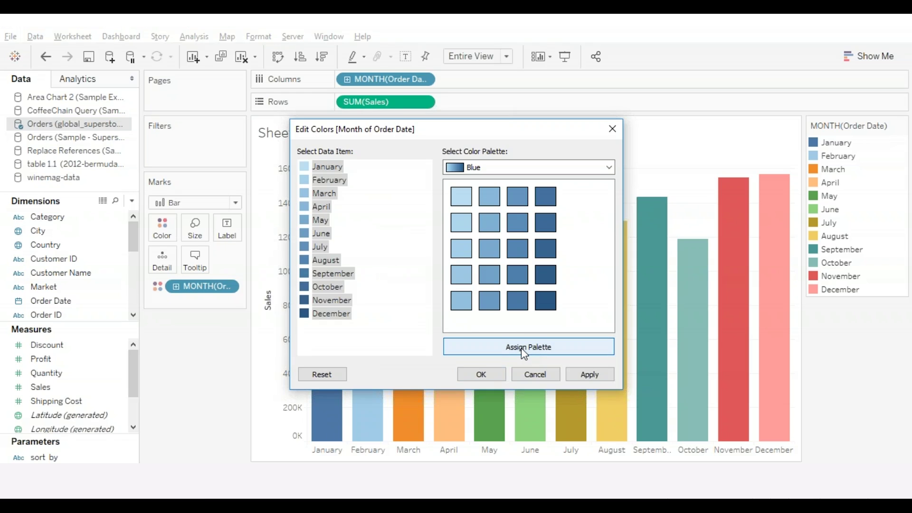
pyautogui.click(580, 379)
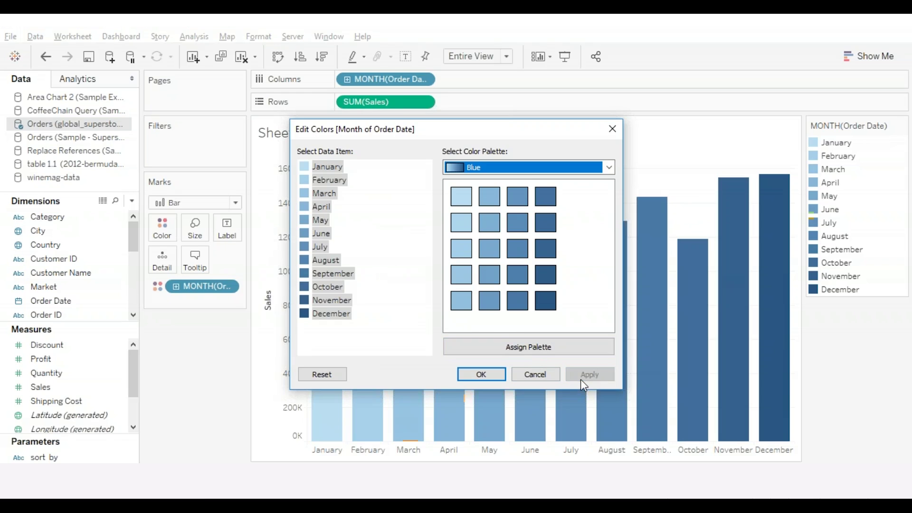
# Step: Recolor January with the red swatch of the Tableau 10 palette and apply the edited month colors
pyautogui.moveTo(503, 132); pyautogui.dragTo(278, 49)
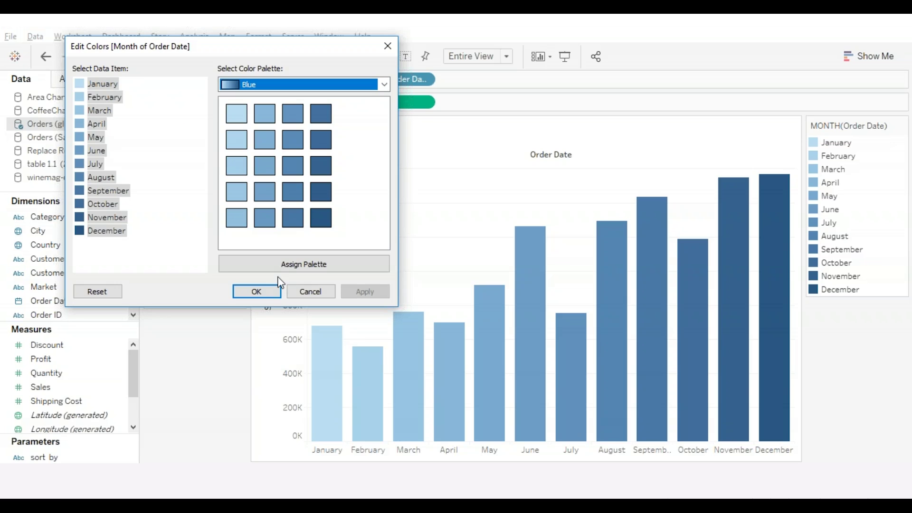
pyautogui.click(102, 84)
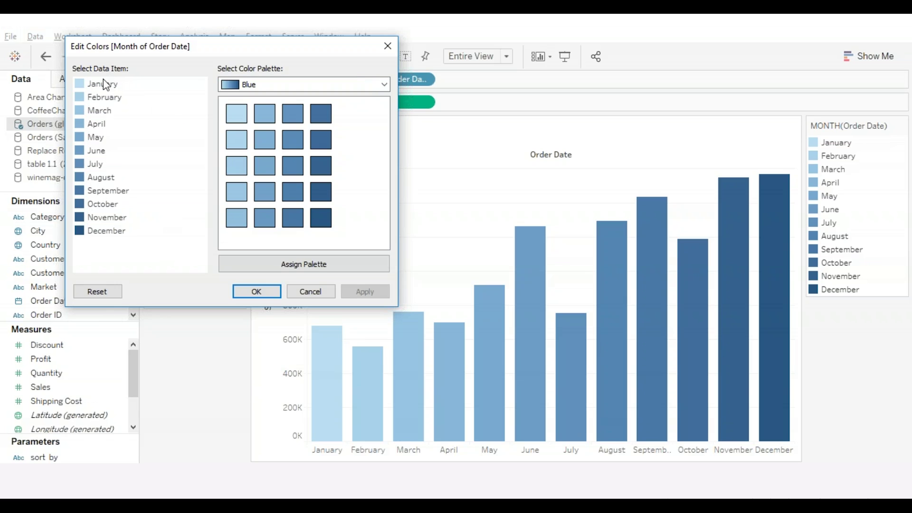
pyautogui.click(380, 85)
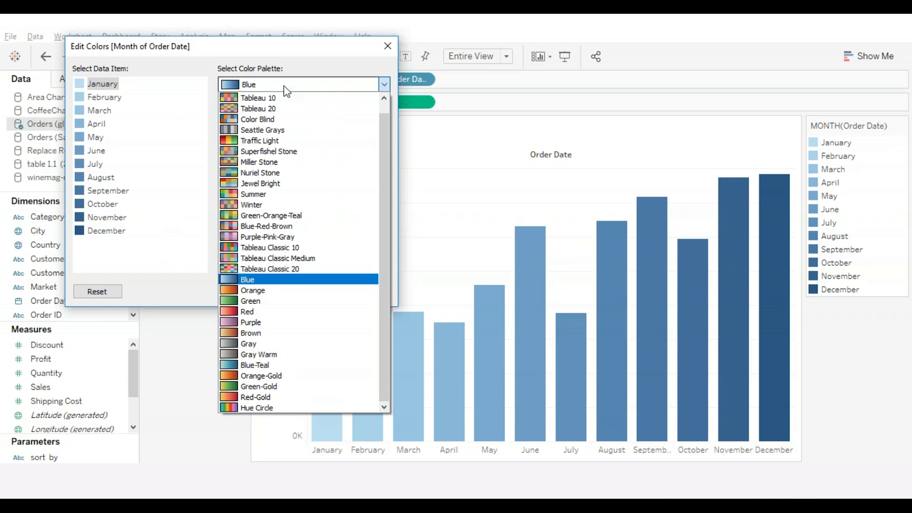
pyautogui.click(256, 95)
pyautogui.click(232, 169)
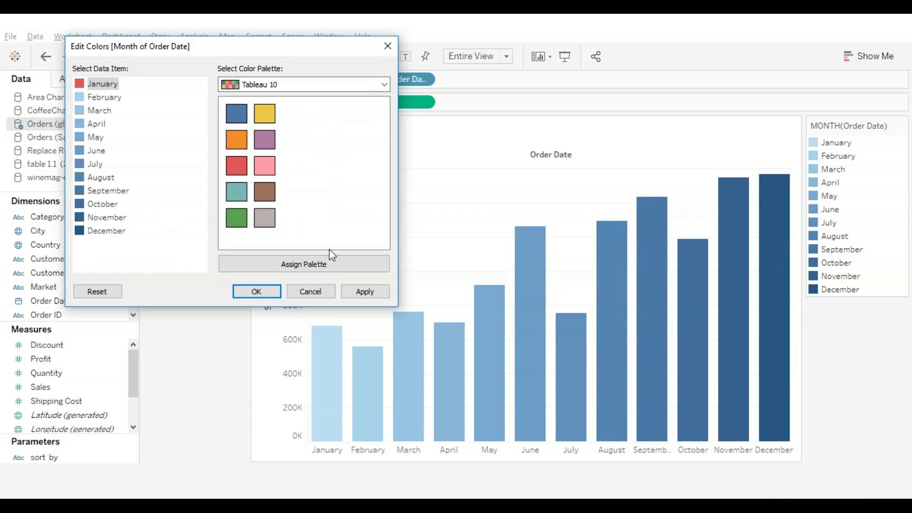
pyautogui.click(257, 292)
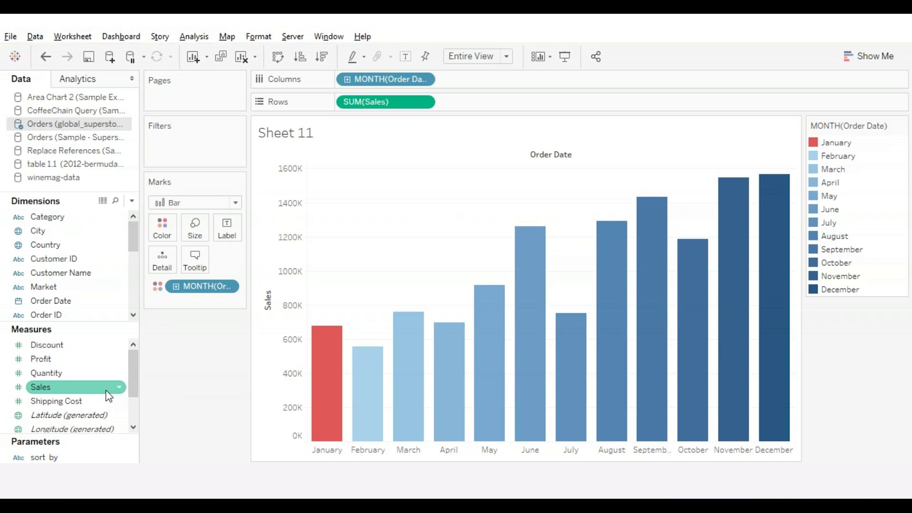
# Step: Search the data source fields for profit and clear the search
pyautogui.click(115, 201)
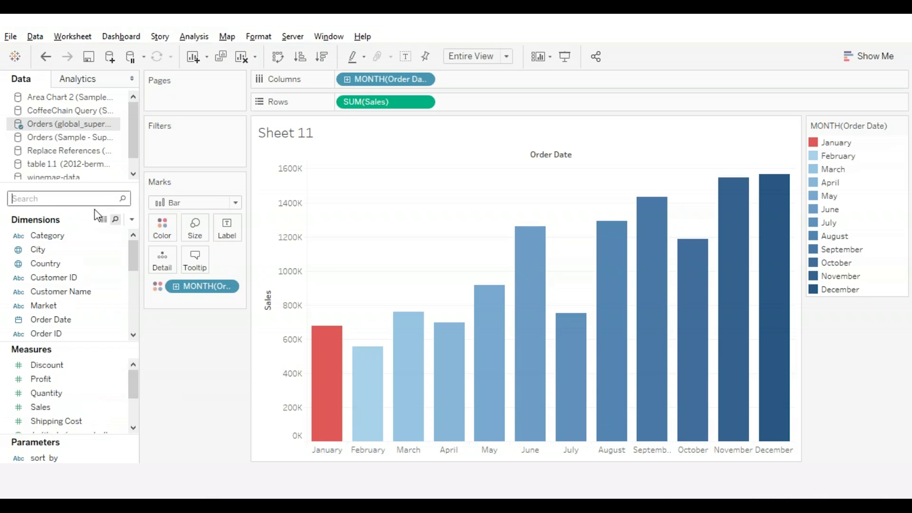
pyautogui.write('profit')
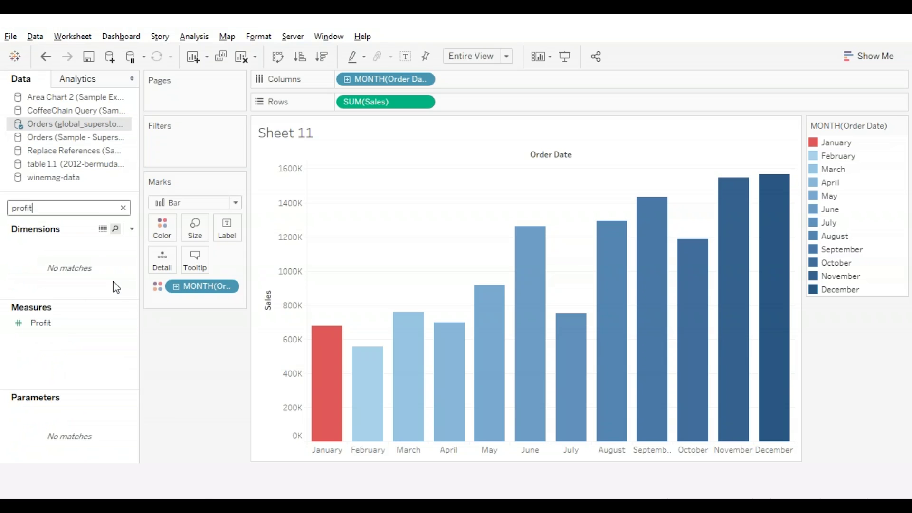
pyautogui.click(123, 209)
# Step: Add a SUM([Profit]) expression directly on the Rows shelf after SUM(Sales)
pyautogui.doubleClick(479, 103)
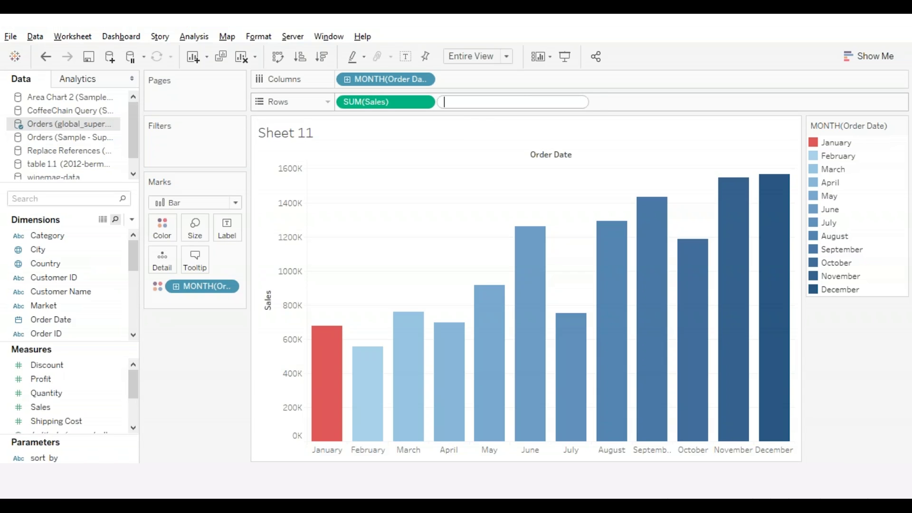
pyautogui.write('su')
pyautogui.press('Return')
pyautogui.write('prof')
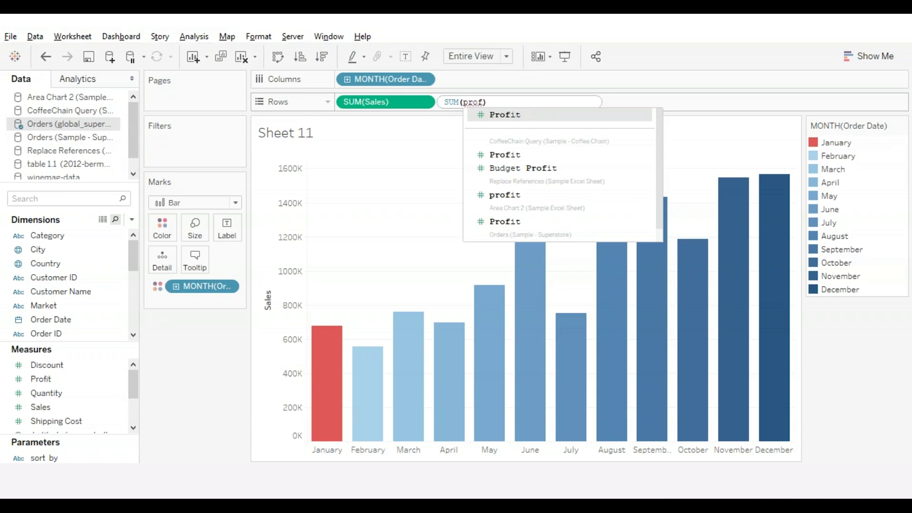
pyautogui.press('Return')
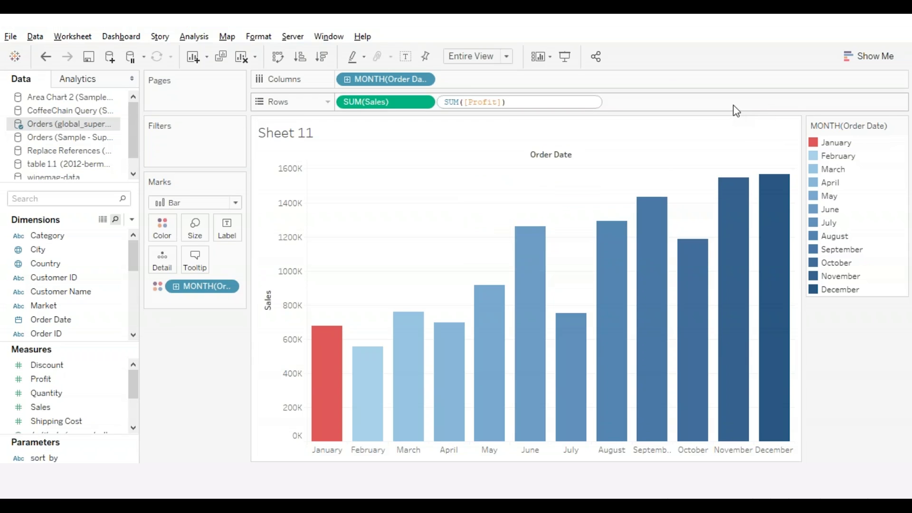
pyautogui.press('Return')
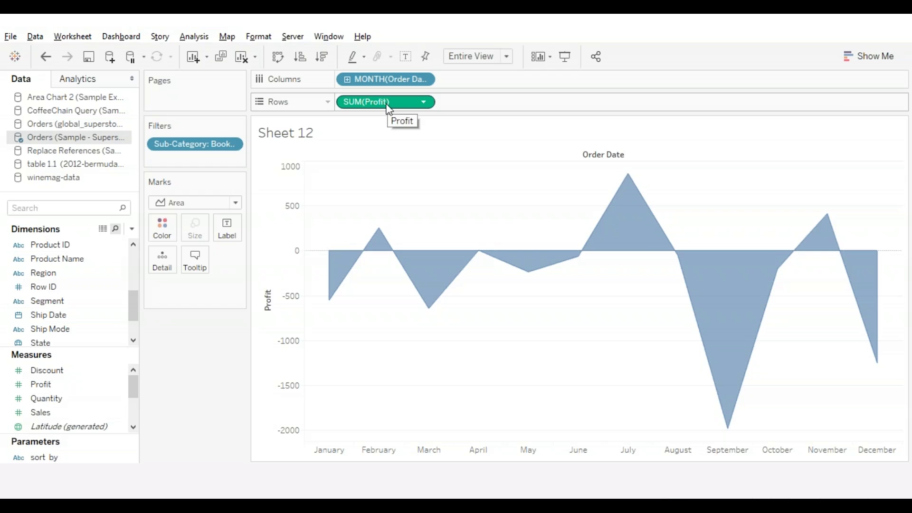
# Step: Duplicate SUM(Profit) on Rows in Sheet 12 and fix the upper Profit axis to start at 0
pyautogui.moveTo(389, 108); pyautogui.dragTo(503, 105)
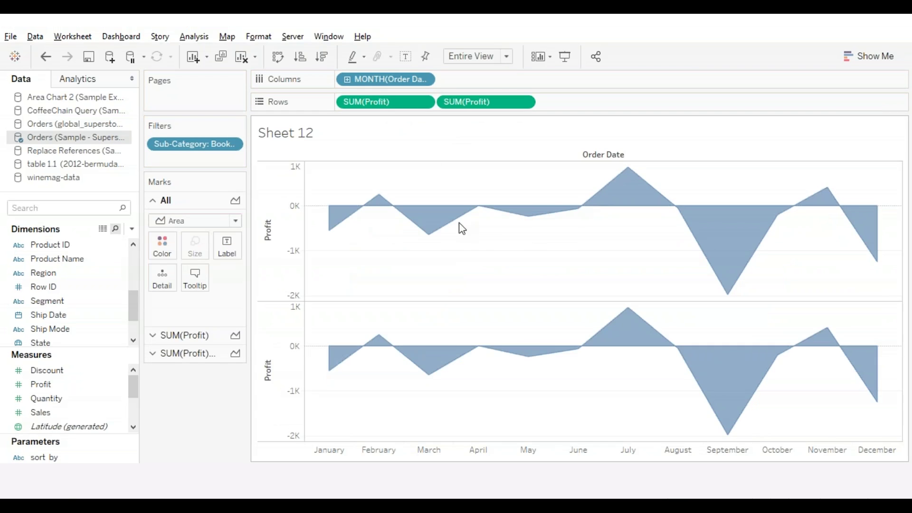
pyautogui.click(269, 178)
pyautogui.rightClick(269, 177)
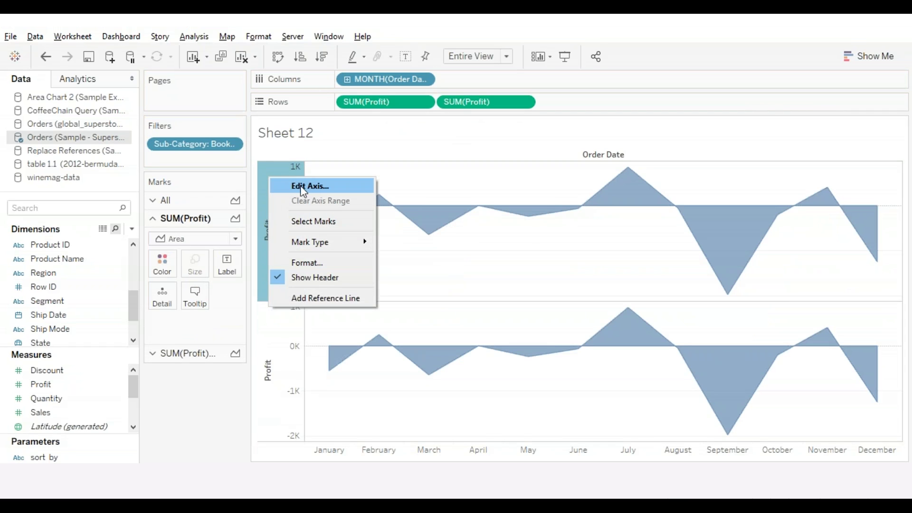
pyautogui.click(303, 186)
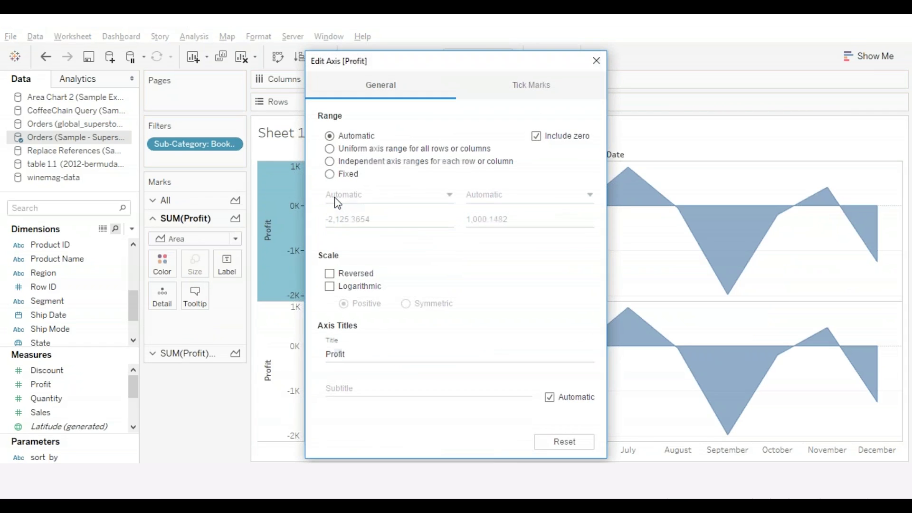
pyautogui.click(329, 175)
pyautogui.click(363, 226)
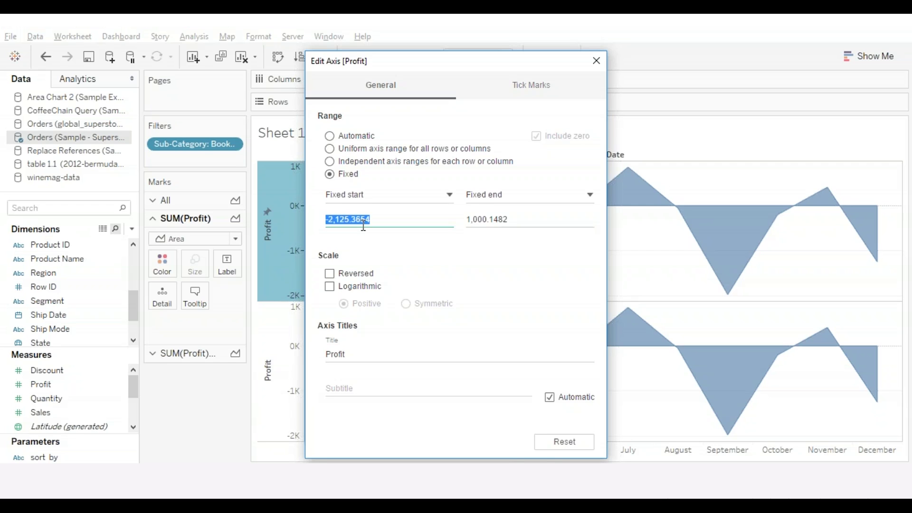
pyautogui.write('0')
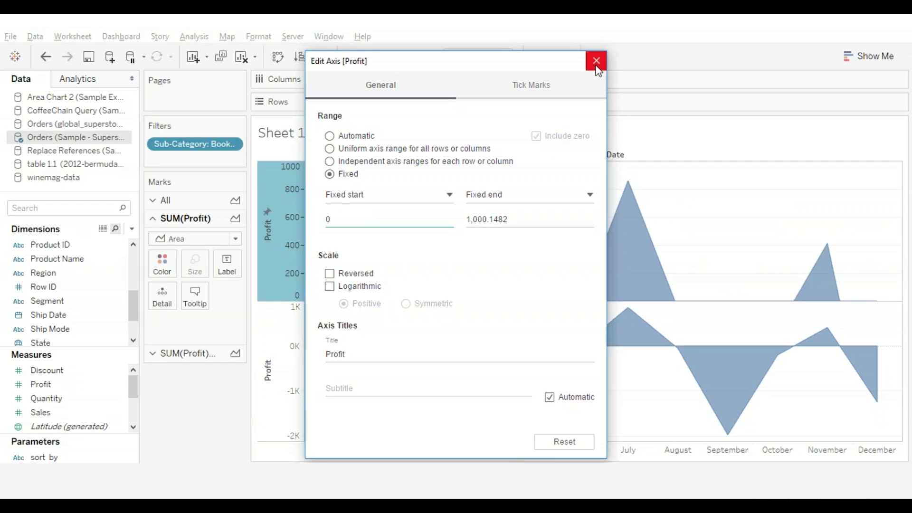
pyautogui.click(597, 68)
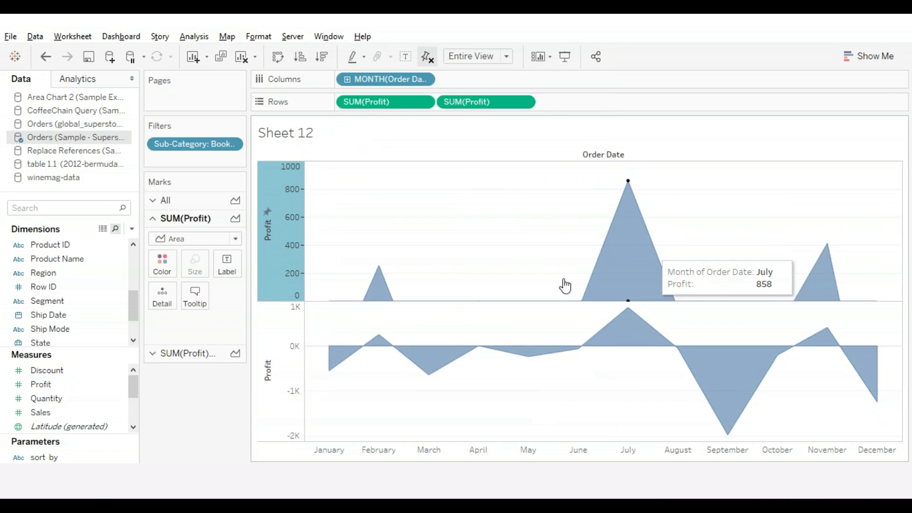
# Step: Fix the lower Profit axis range to end at 0
pyautogui.rightClick(274, 337)
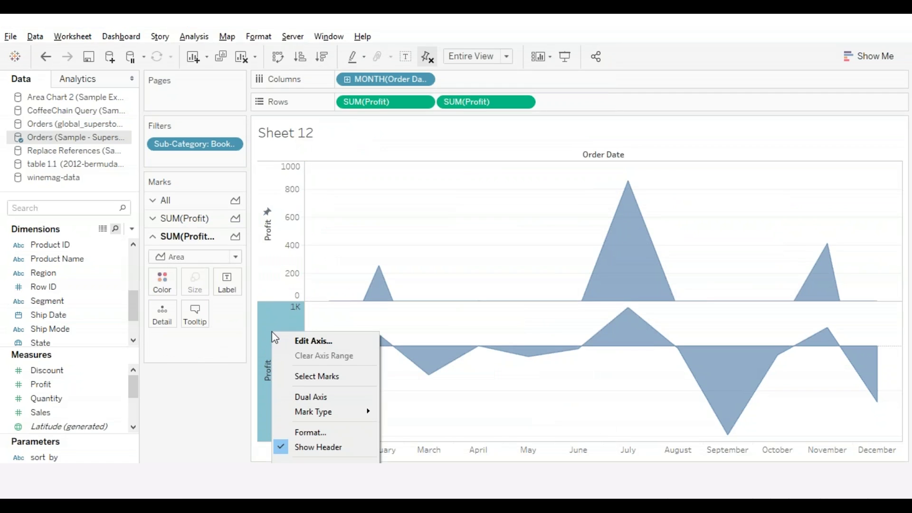
pyautogui.click(303, 341)
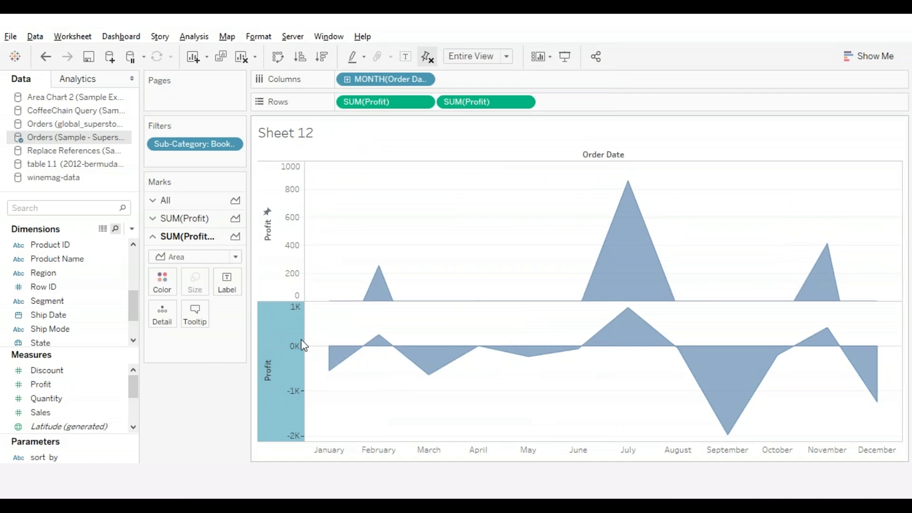
pyautogui.click(329, 174)
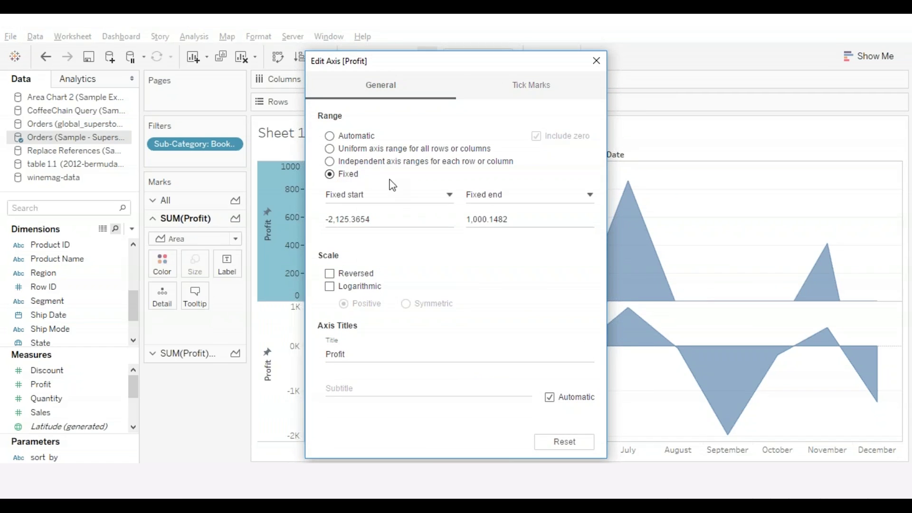
pyautogui.doubleClick(519, 221)
pyautogui.write('0')
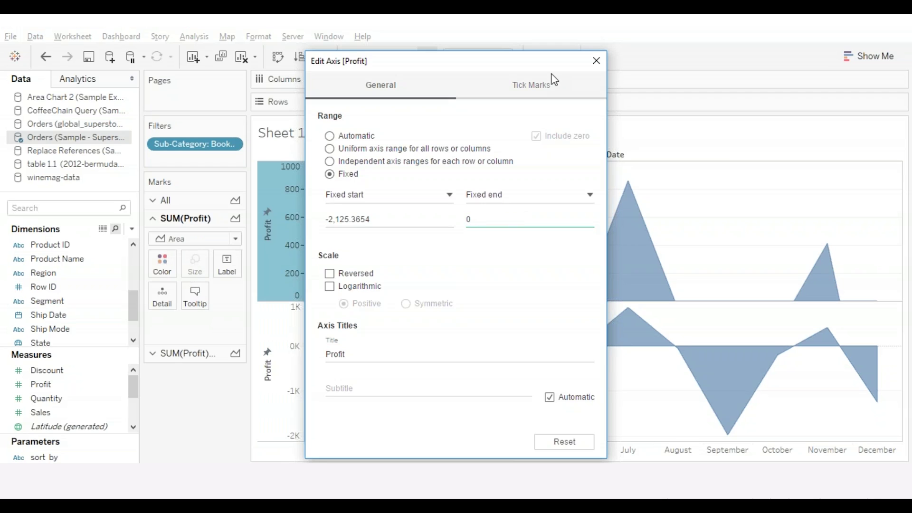
pyautogui.click(596, 62)
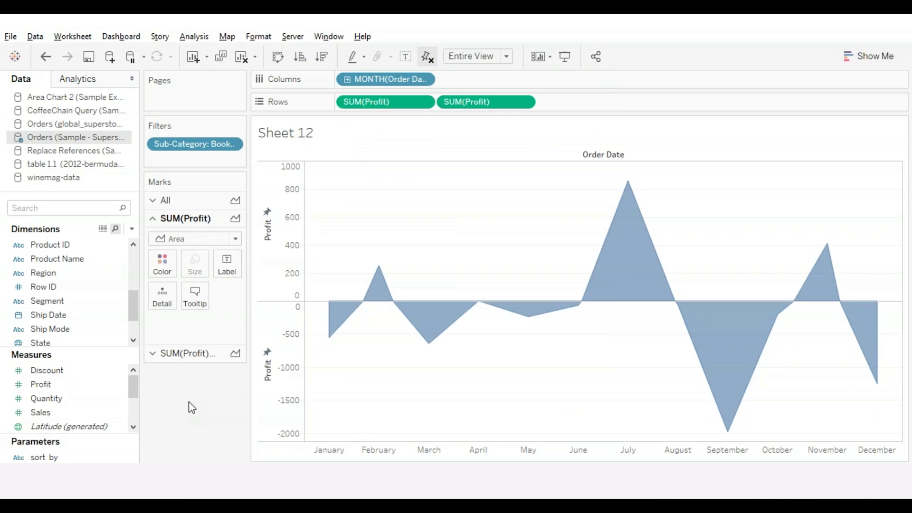
# Step: Color the upper SUM(Profit) area green and the lower SUM(Profit) area red
pyautogui.click(164, 267)
pyautogui.click(225, 315)
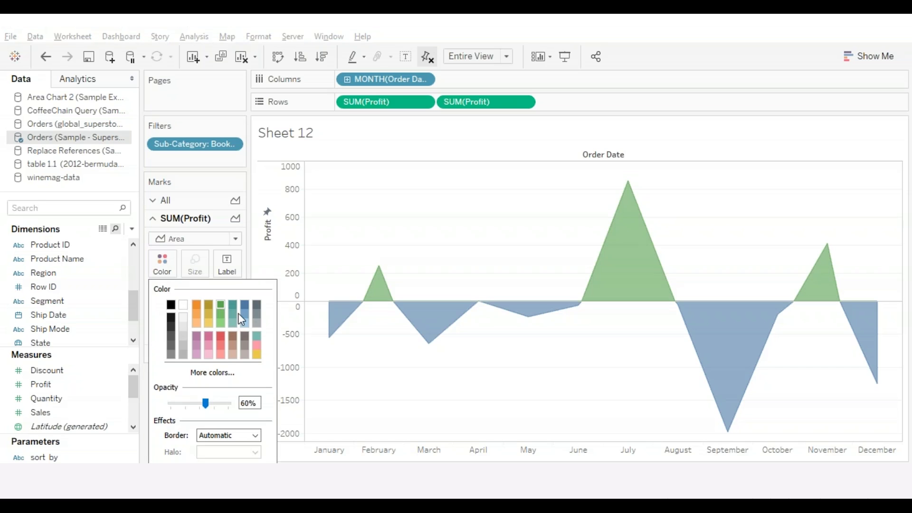
pyautogui.click(326, 387)
pyautogui.click(181, 355)
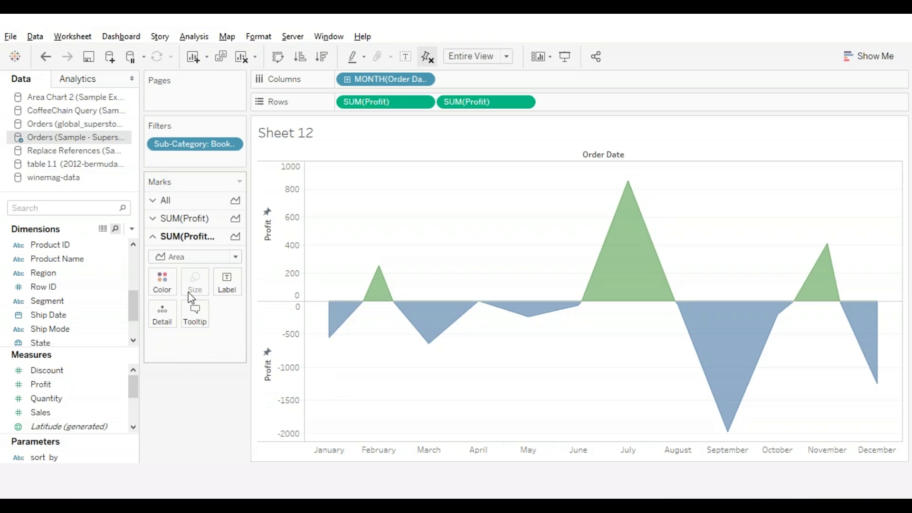
pyautogui.click(162, 281)
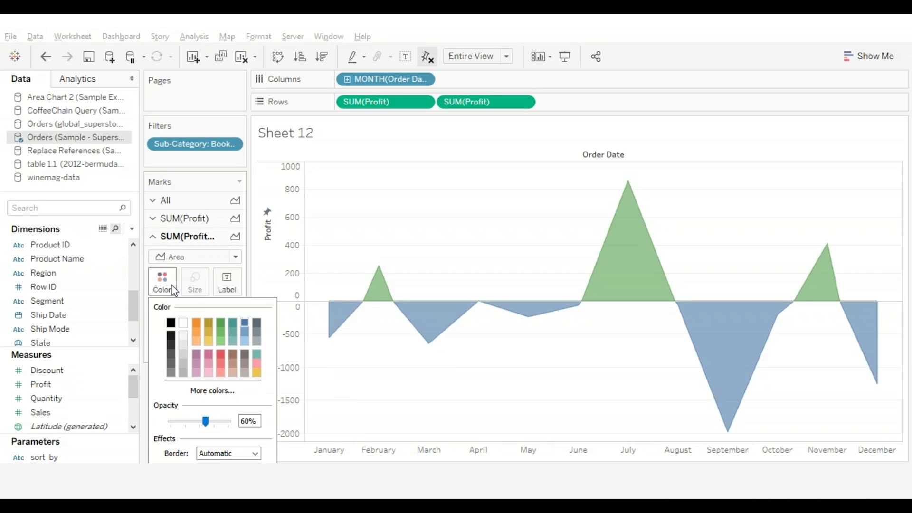
pyautogui.click(221, 353)
pyautogui.click(380, 398)
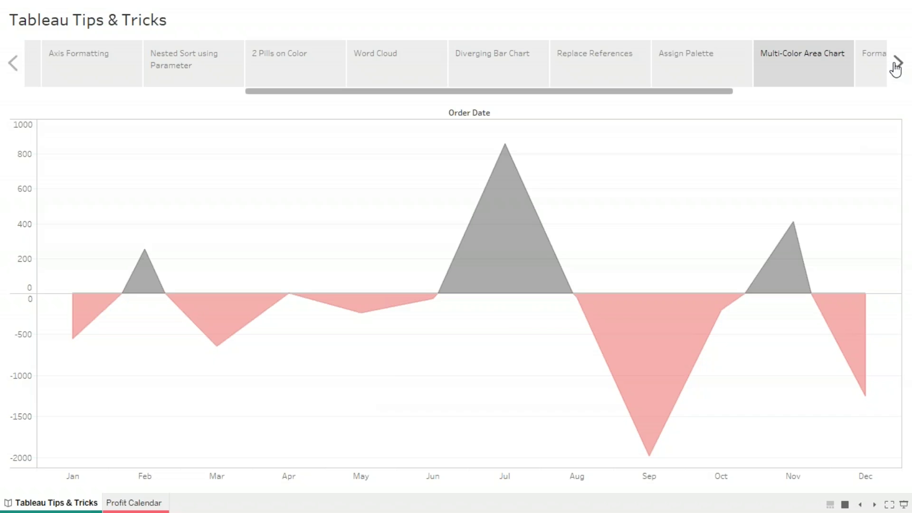
# Step: Duplicate the running-sum SUM(Profit) on Rows in Sheet 13 as a line colored by SUM(Profit)
pyautogui.click(898, 63)
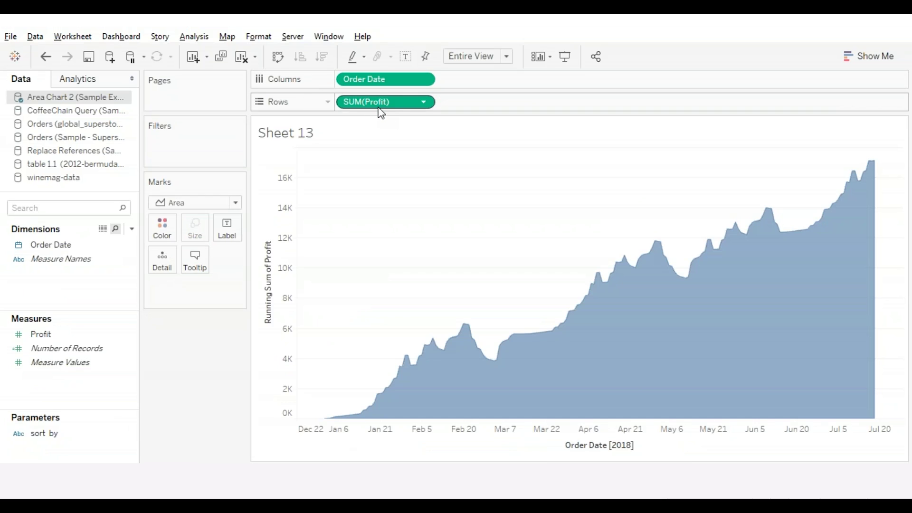
pyautogui.moveTo(391, 104); pyautogui.dragTo(501, 107)
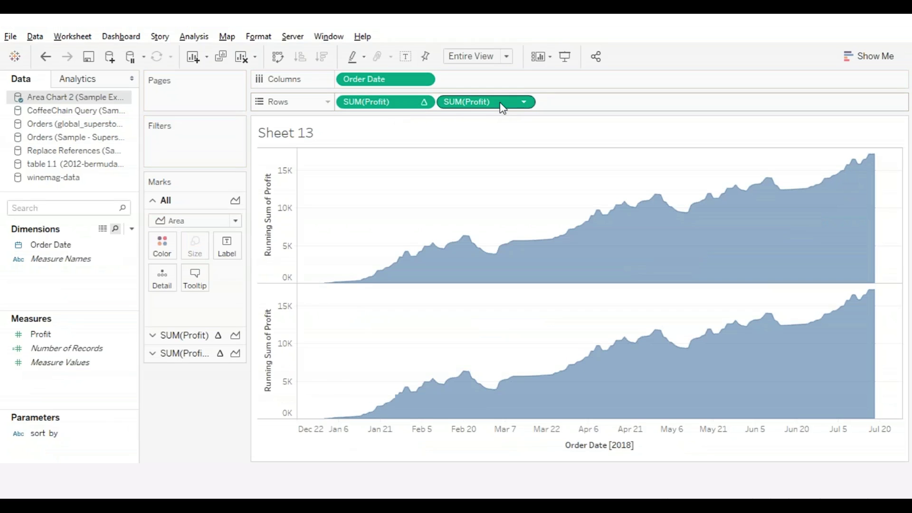
pyautogui.click(181, 352)
pyautogui.click(195, 257)
pyautogui.click(173, 300)
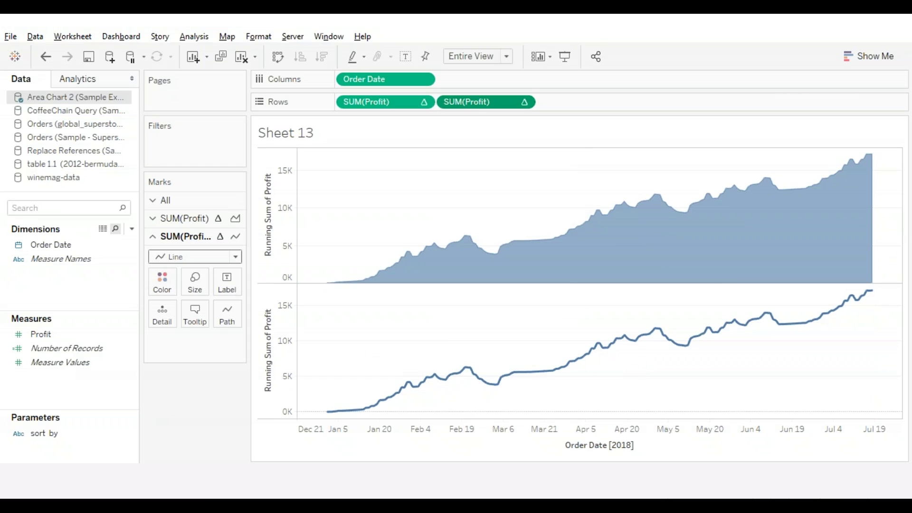
pyautogui.moveTo(36, 334); pyautogui.dragTo(160, 284)
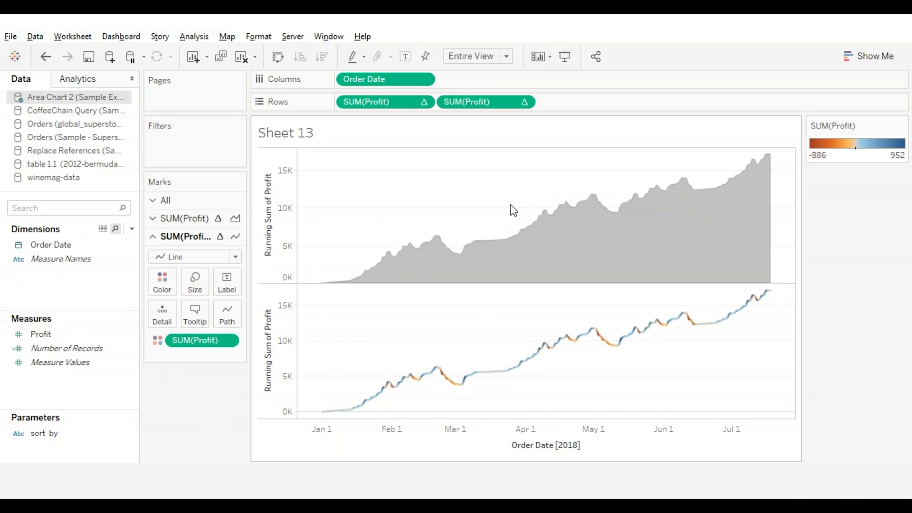
# Step: Combine the area and the line on a dual axis and hide the secondary axis header
pyautogui.click(525, 102)
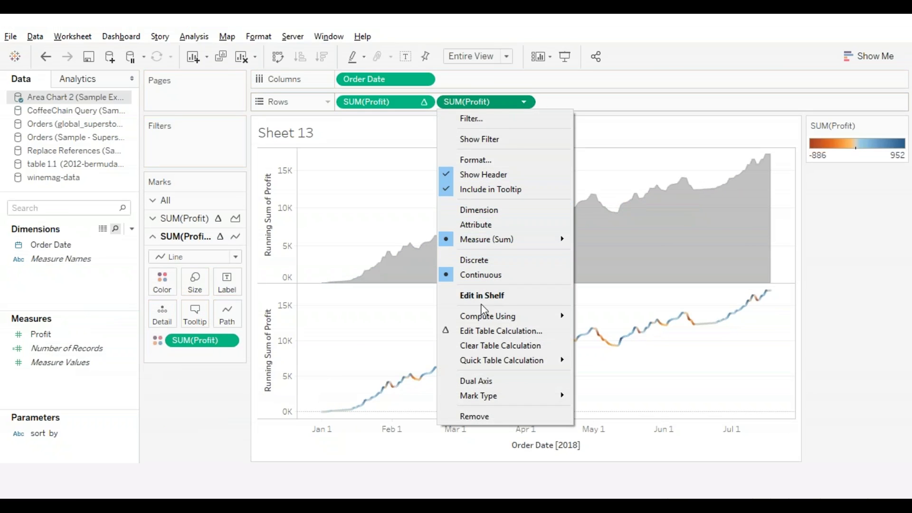
pyautogui.click(470, 380)
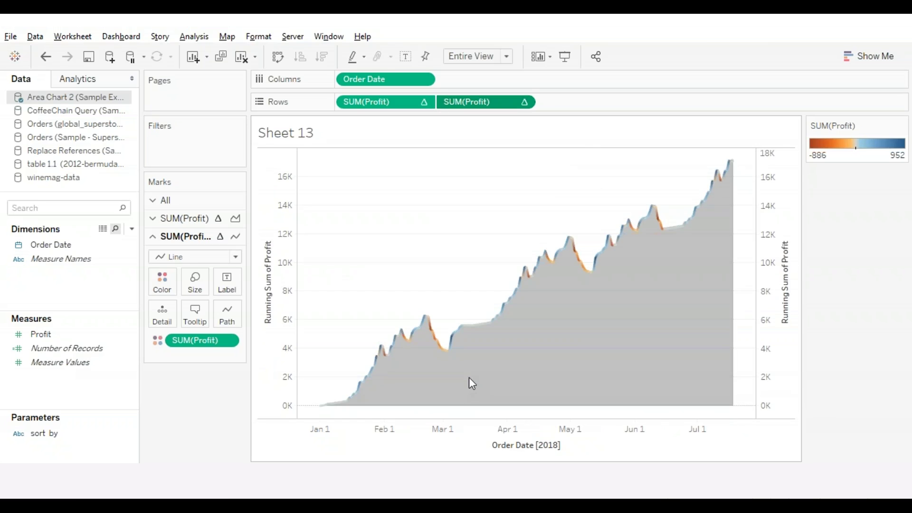
pyautogui.rightClick(770, 272)
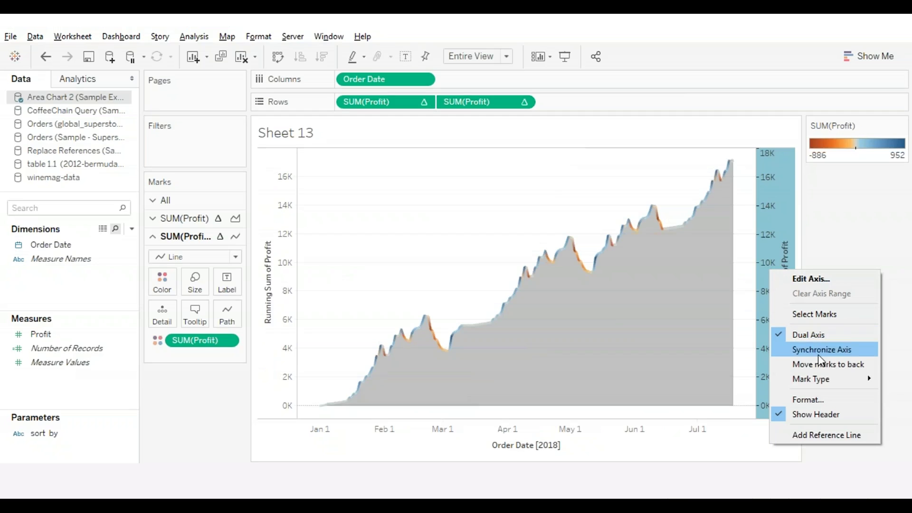
pyautogui.click(796, 414)
# Step: Reduce the color opacity of the running-sum SUM(Profit) area marks beneath the line
pyautogui.click(281, 362)
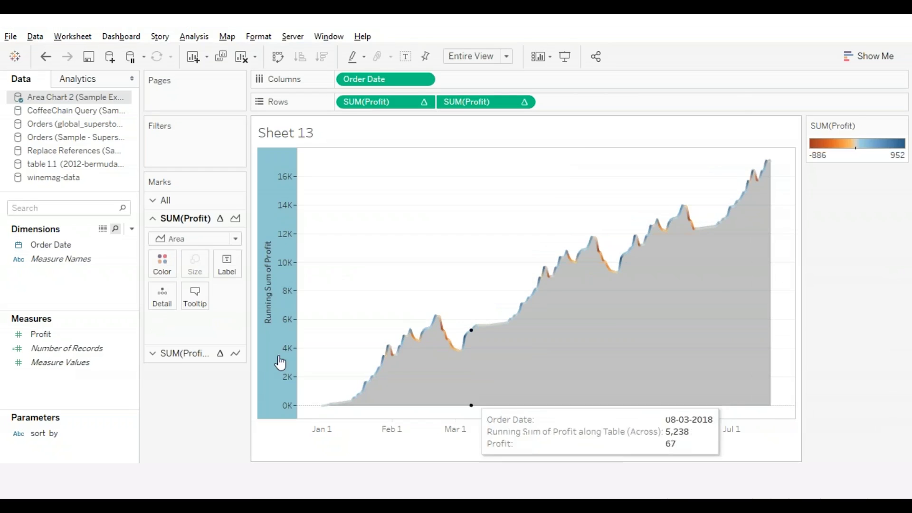
pyautogui.click(173, 273)
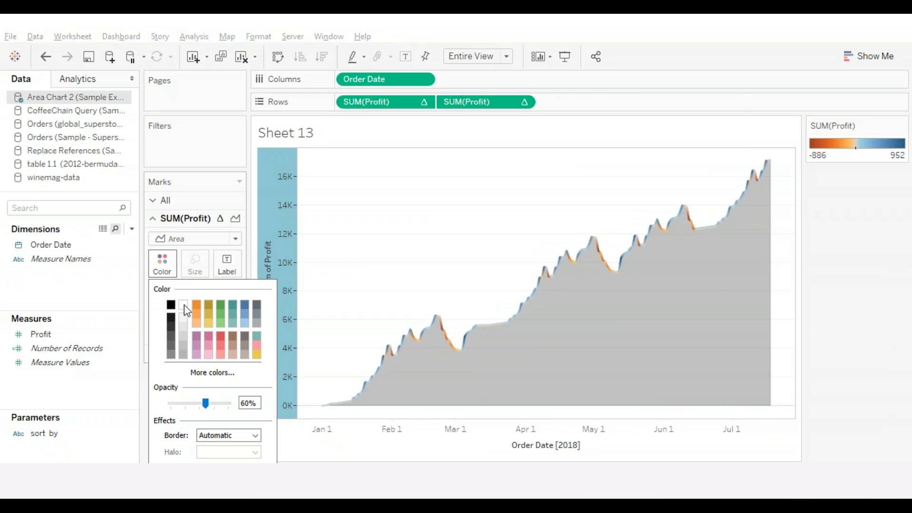
pyautogui.moveTo(205, 408); pyautogui.dragTo(182, 409)
pyautogui.click(203, 342)
pyautogui.click(126, 434)
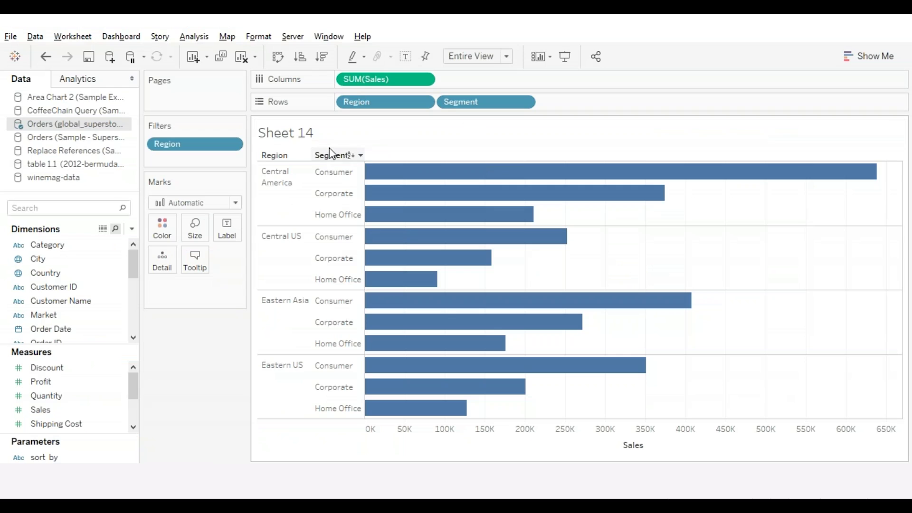
# Step: Try labelling the bars with SUM(Sales) in left, center and right alignment, and remove the label again
pyautogui.moveTo(367, 84); pyautogui.dragTo(227, 228)
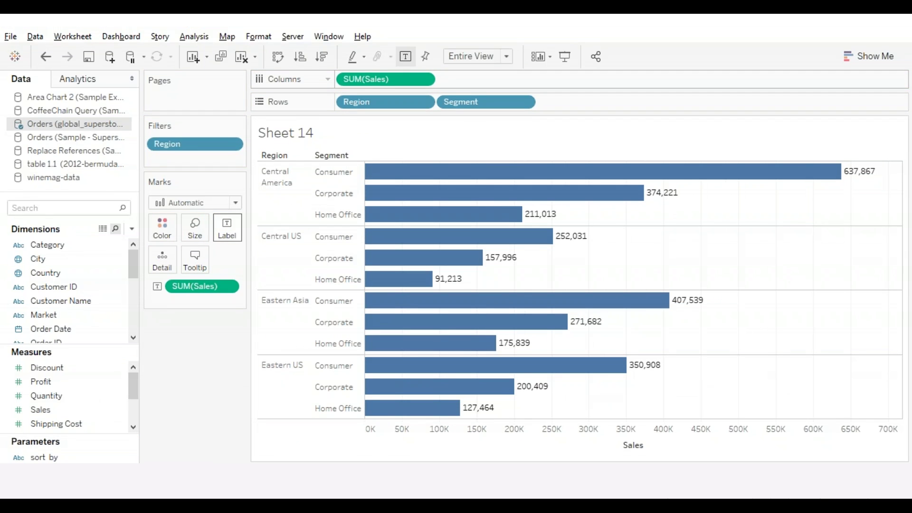
pyautogui.click(230, 228)
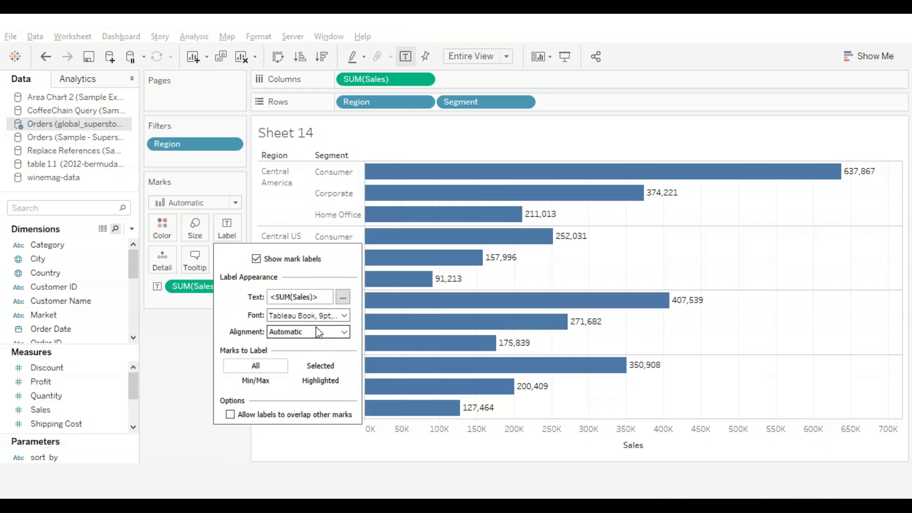
pyautogui.click(339, 331)
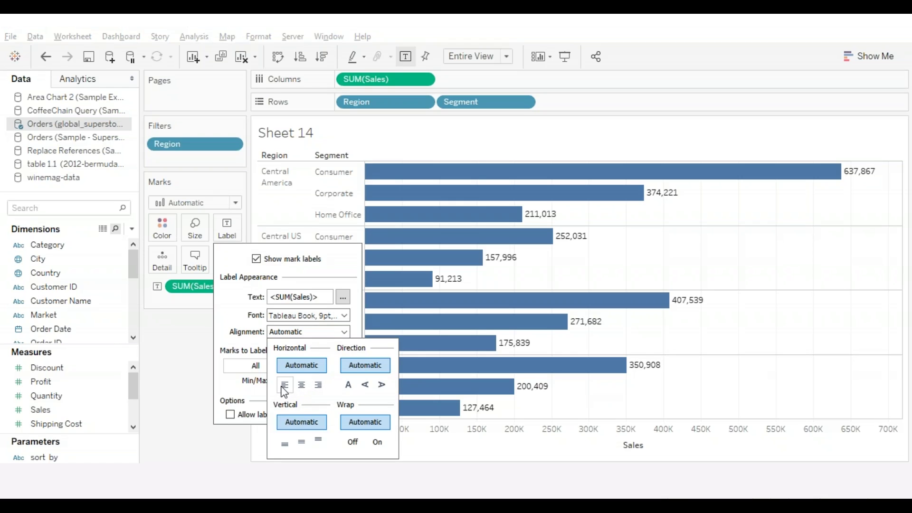
pyautogui.click(284, 385)
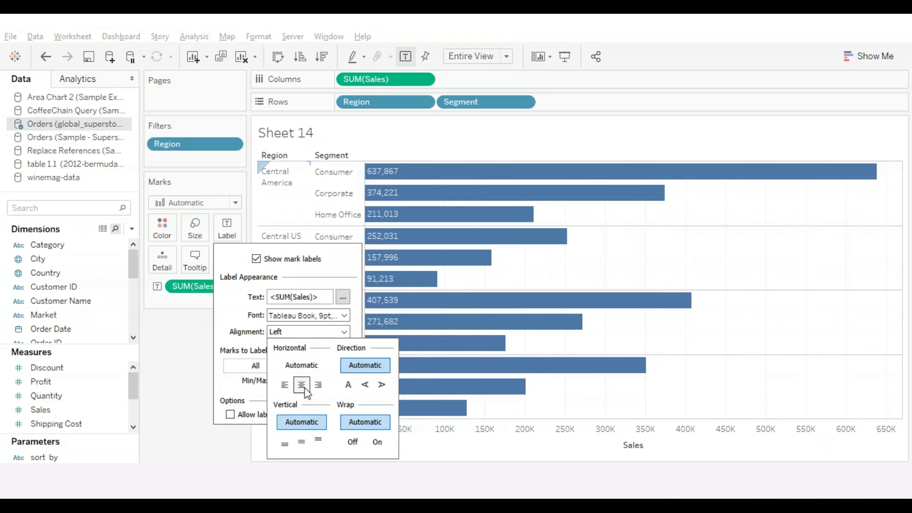
pyautogui.click(302, 385)
pyautogui.click(319, 385)
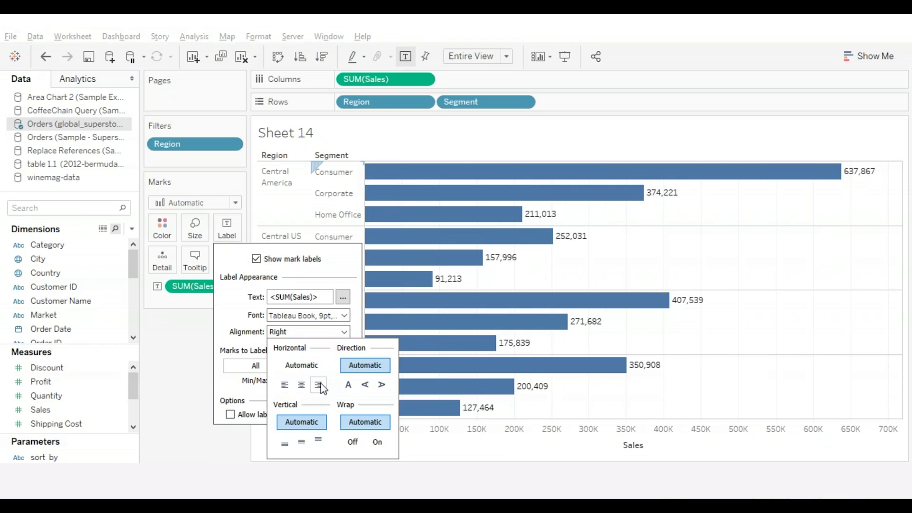
pyautogui.click(176, 338)
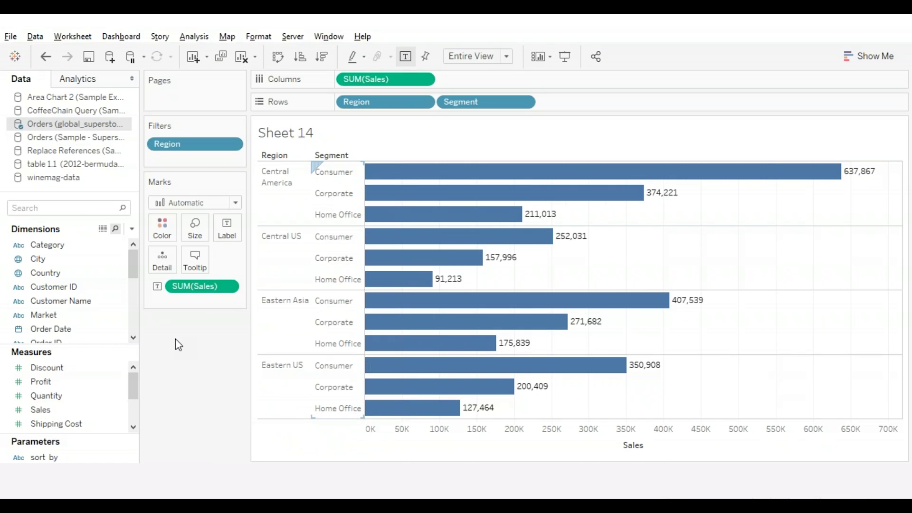
pyautogui.moveTo(192, 283); pyautogui.dragTo(183, 418)
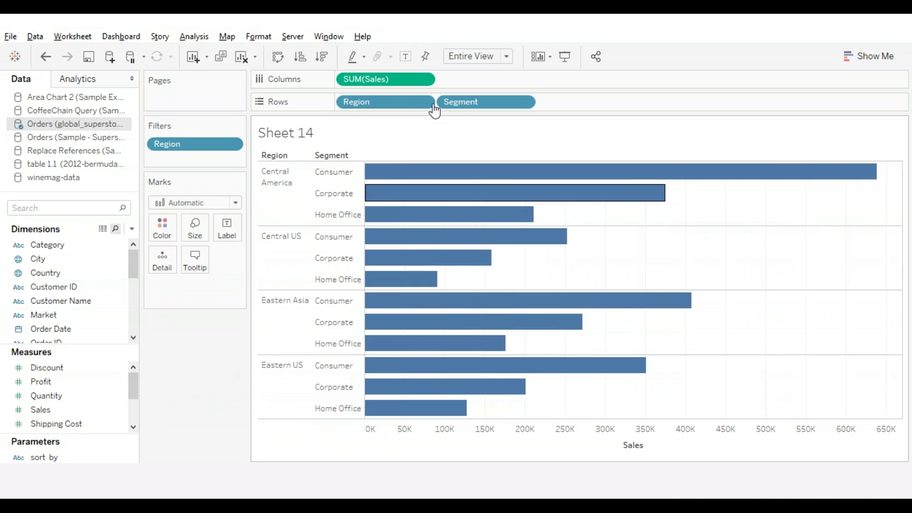
# Step: Duplicate SUM(Sales) on Columns and combine both copies on a synchronized dual axis
pyautogui.moveTo(403, 82); pyautogui.dragTo(523, 75)
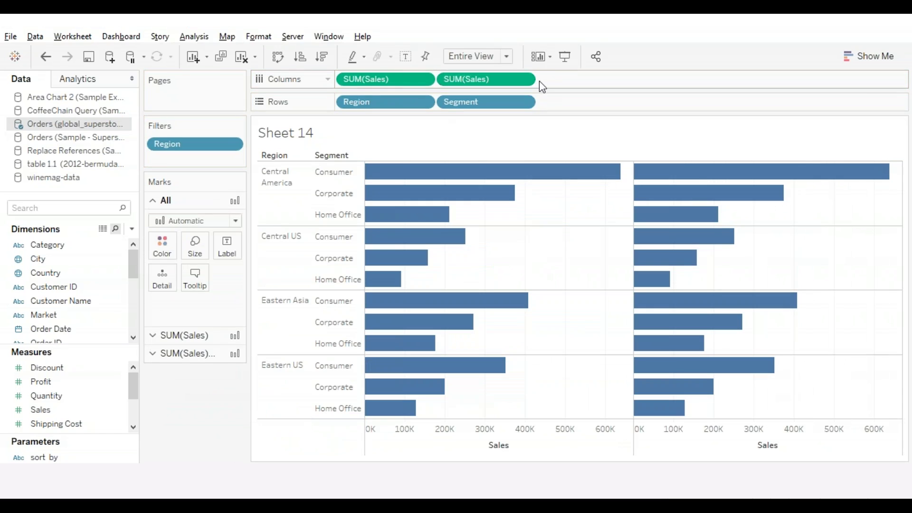
pyautogui.click(524, 79)
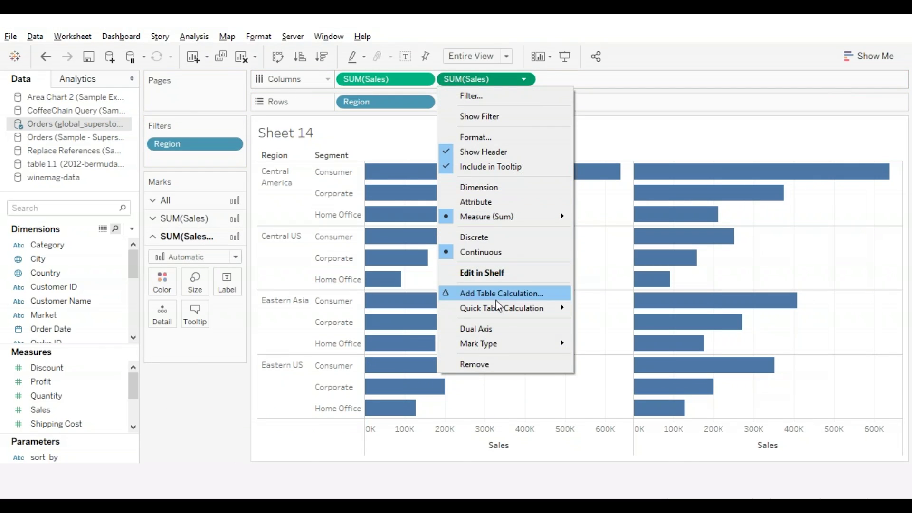
pyautogui.click(479, 329)
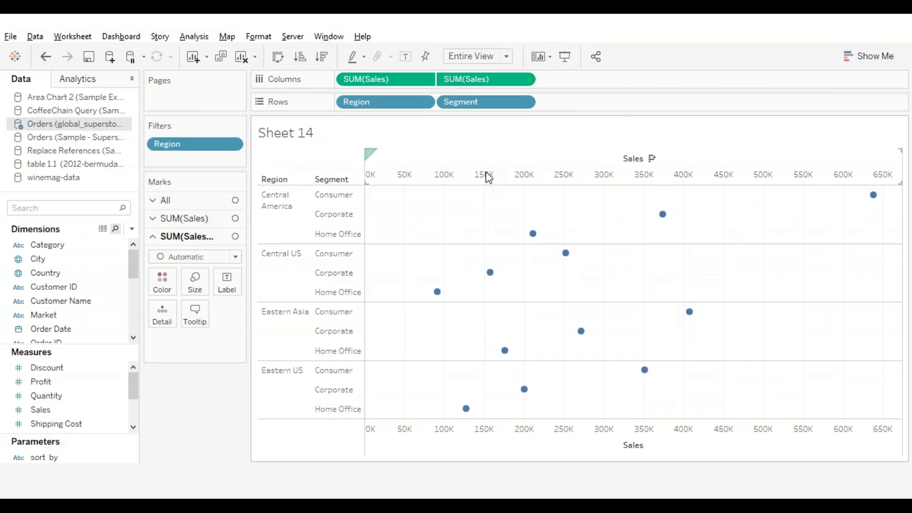
pyautogui.rightClick(490, 178)
pyautogui.click(532, 267)
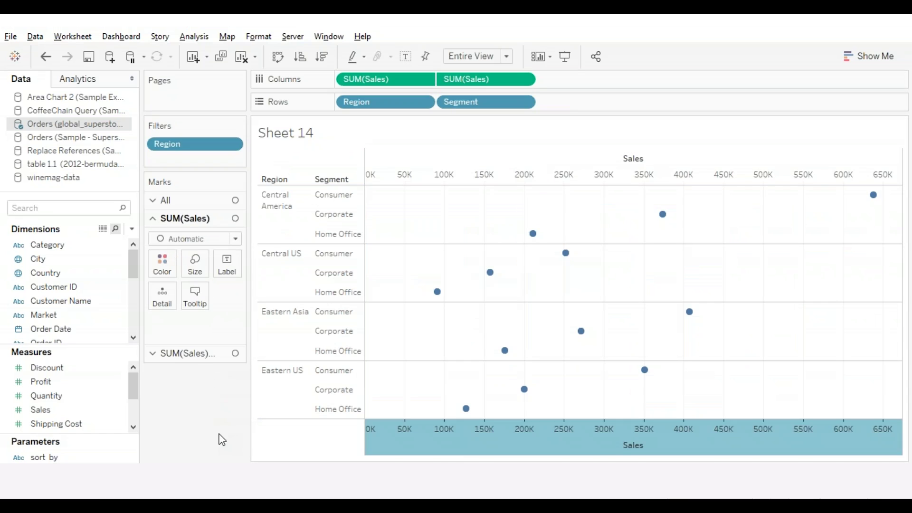
# Step: Set the first SUM(Sales) mark type to Bar and the second SUM(Sales) mark type to Gantt Bar
pyautogui.click(235, 238)
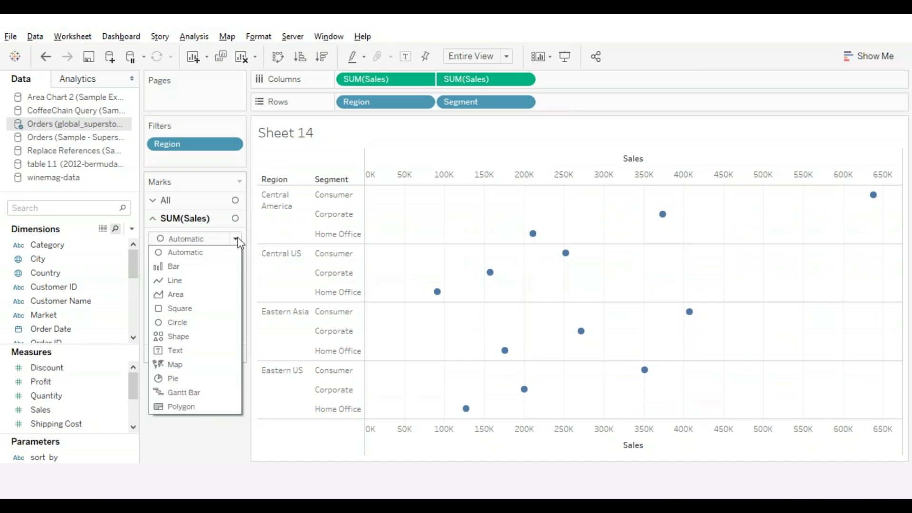
pyautogui.click(192, 269)
pyautogui.click(203, 350)
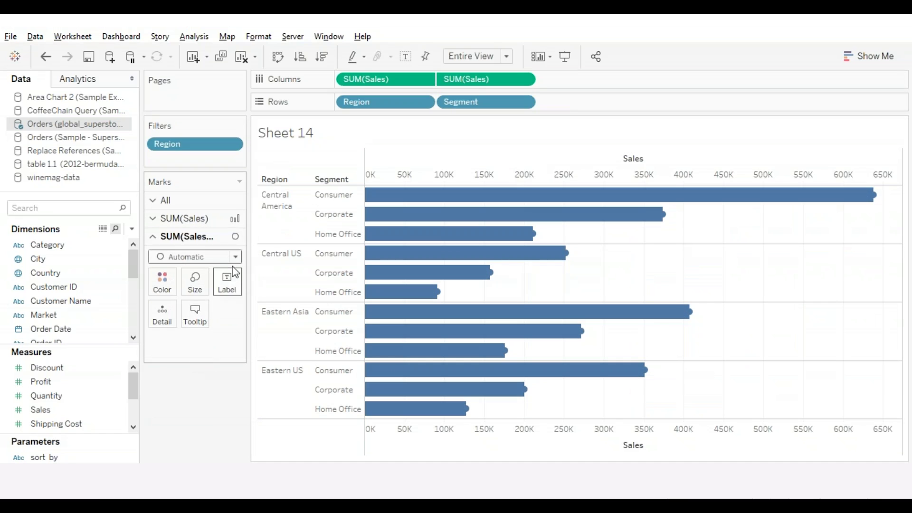
pyautogui.click(236, 257)
pyautogui.click(183, 407)
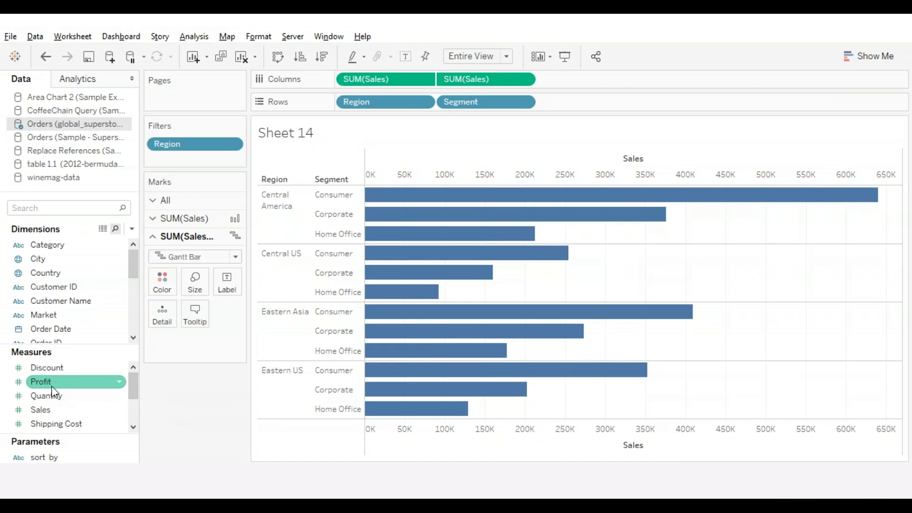
# Step: Label the Gantt Bar marks with Sales and set the labels' horizontal alignment to Left
pyautogui.moveTo(42, 413); pyautogui.dragTo(226, 282)
pyautogui.click(227, 282)
pyautogui.click(309, 385)
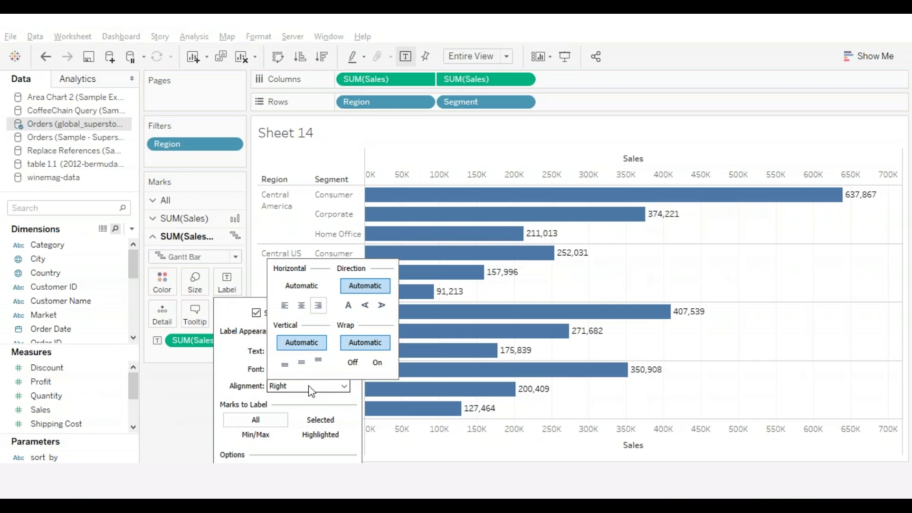
pyautogui.click(291, 305)
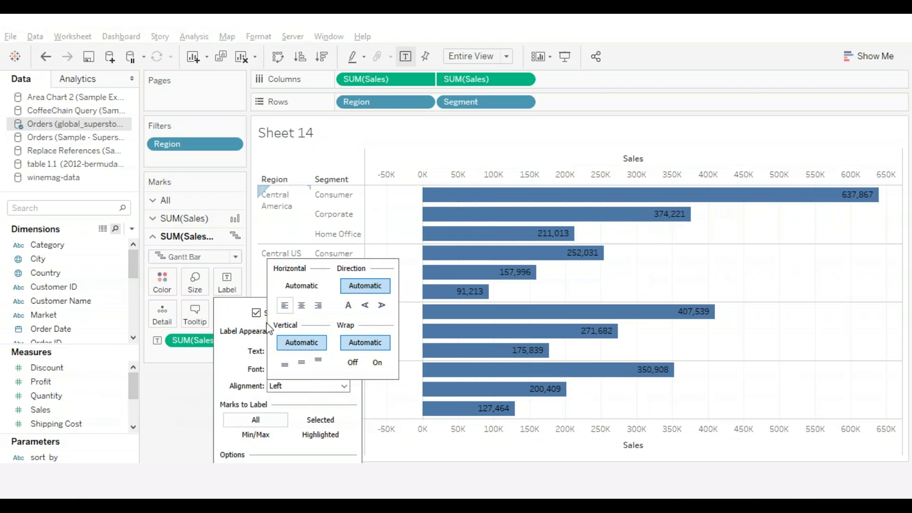
pyautogui.click(187, 399)
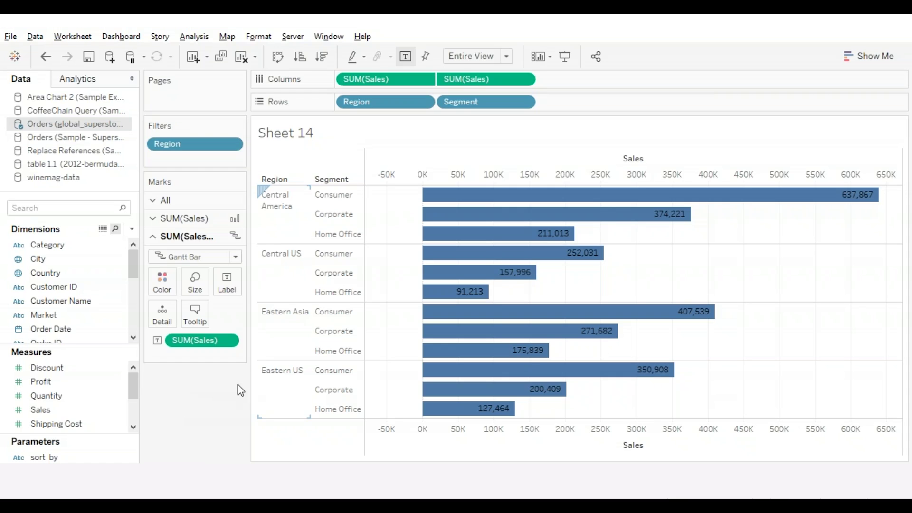
# Step: Fix the lower Sales axis range to start at 0 and hide the upper Sales axis header
pyautogui.rightClick(397, 430)
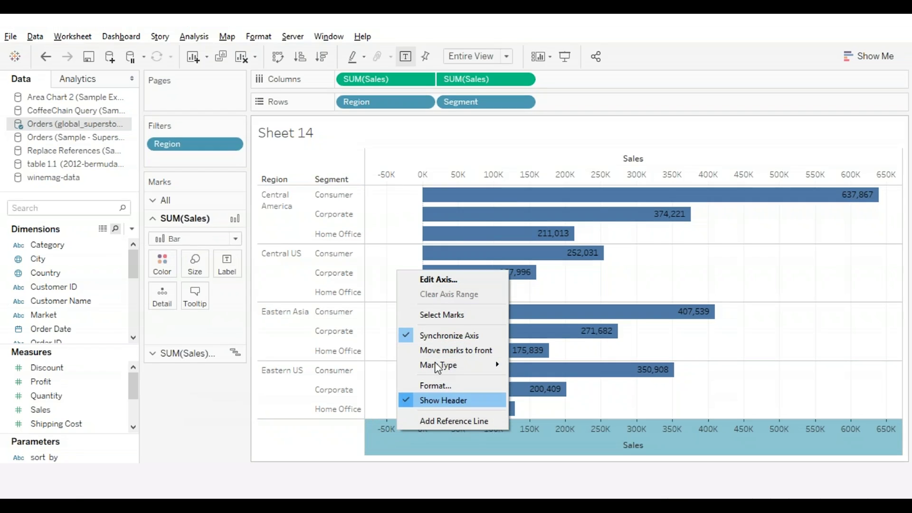
pyautogui.click(432, 280)
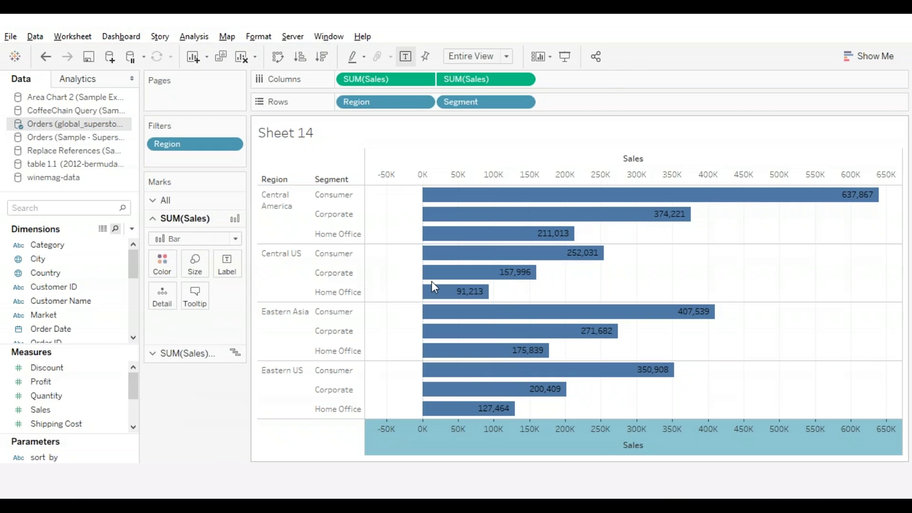
pyautogui.click(329, 174)
pyautogui.doubleClick(359, 220)
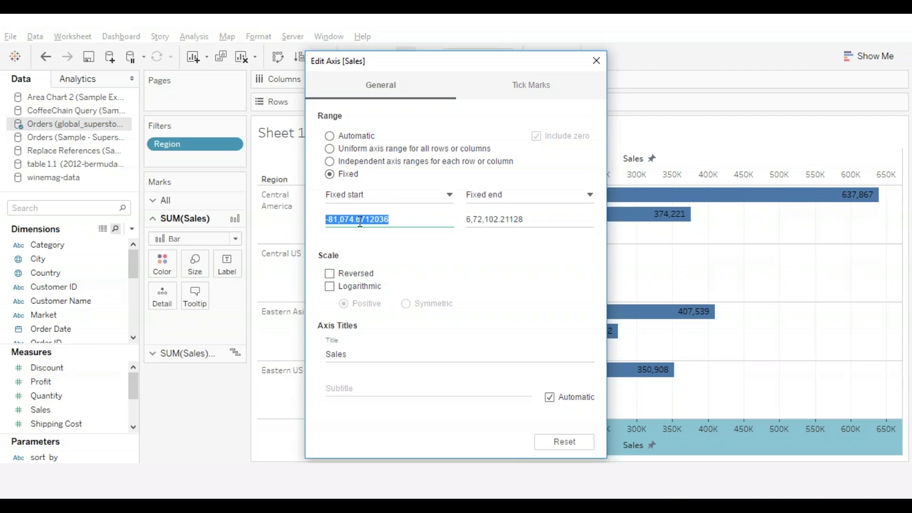
pyautogui.write('0')
pyautogui.click(597, 60)
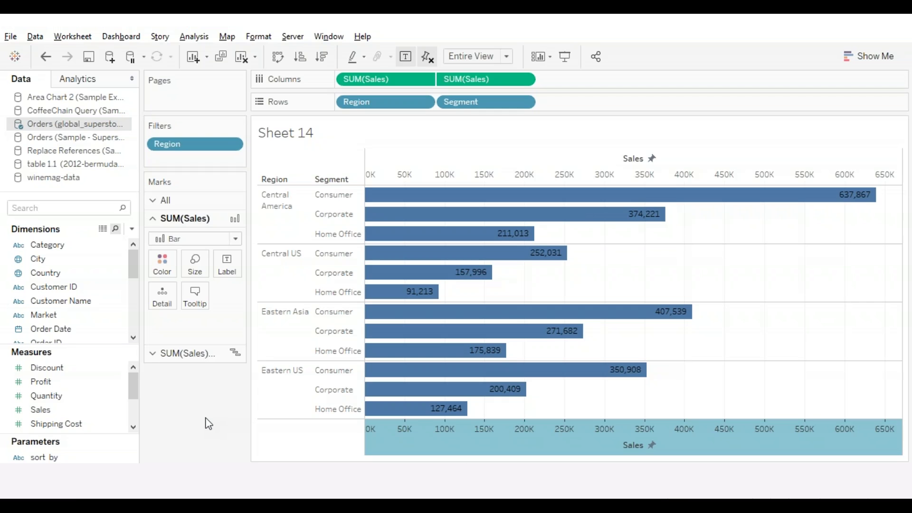
pyautogui.rightClick(477, 177)
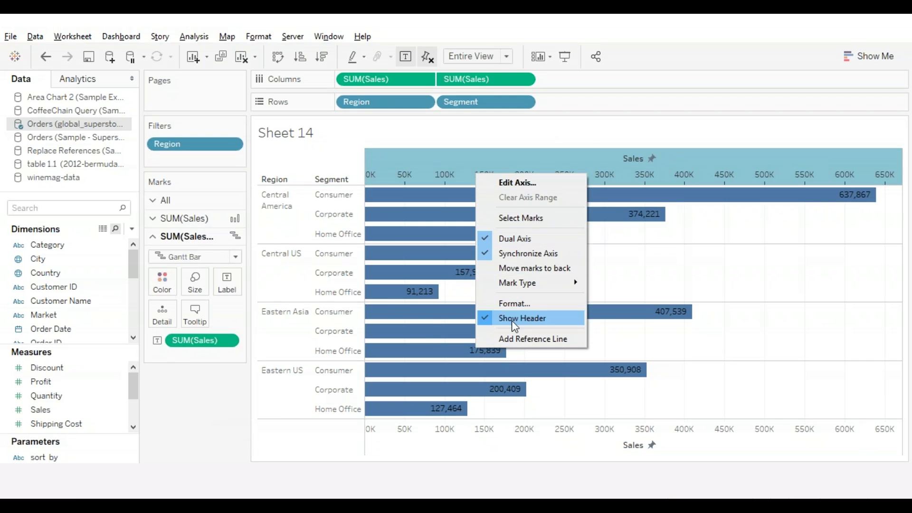
pyautogui.click(511, 319)
# Step: Change the font color of the Gantt Bar's SUM(Sales) labels to white
pyautogui.click(213, 352)
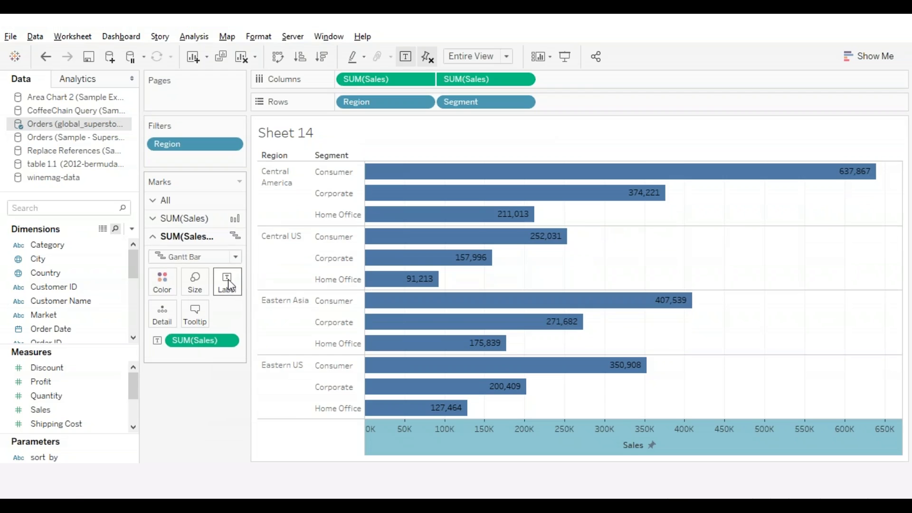
pyautogui.click(227, 280)
pyautogui.click(322, 368)
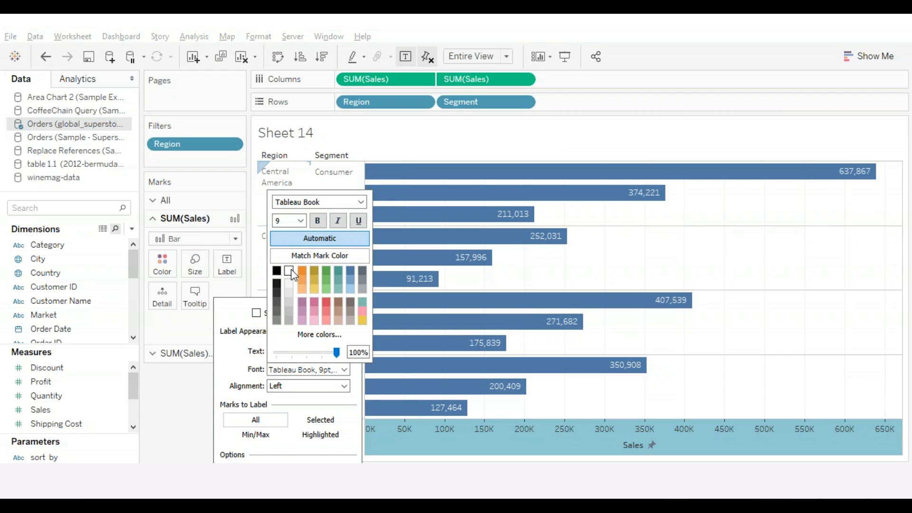
pyautogui.click(301, 220)
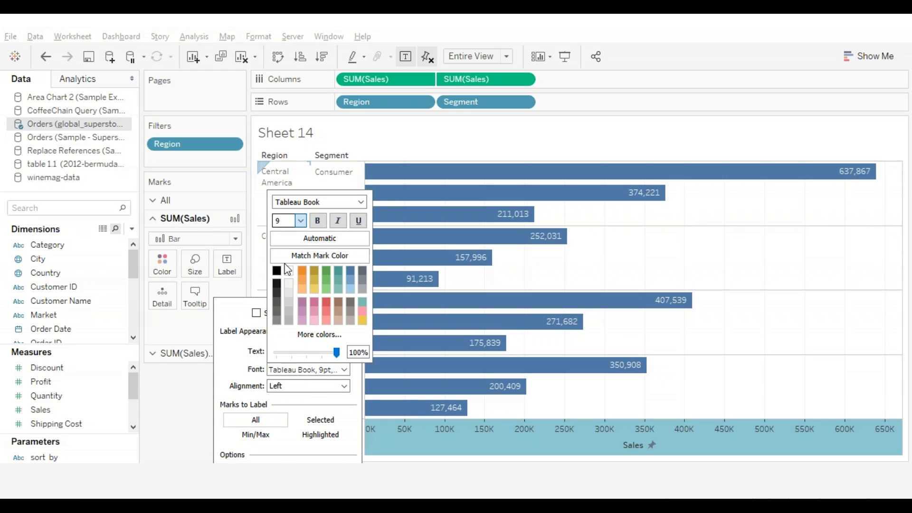
pyautogui.click(153, 419)
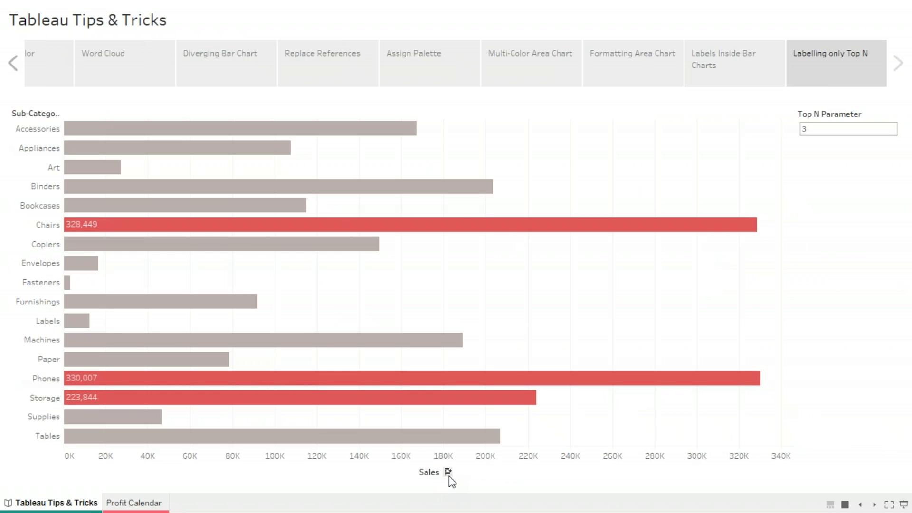
# Step: Sort the sub-categories in the Labelling only Top N chart by descending Sales and set the Top N Parameter to 5
pyautogui.click(447, 472)
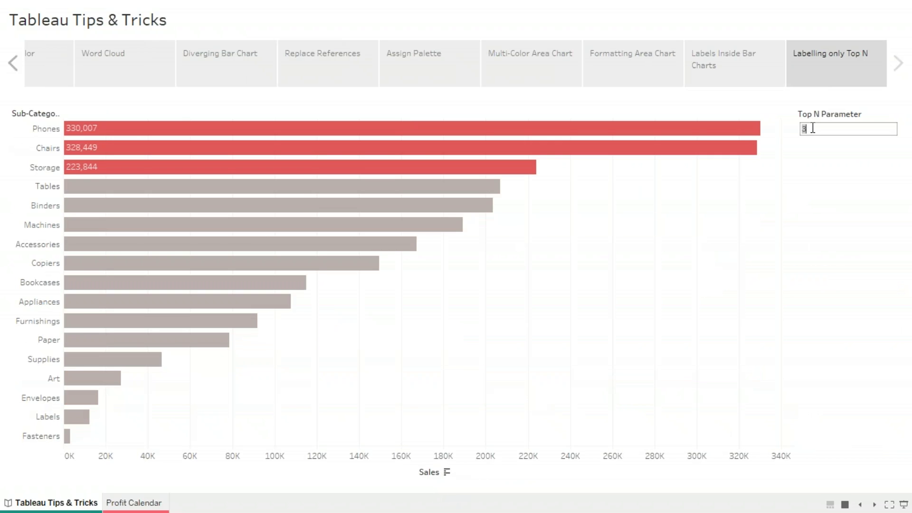
pyautogui.write('5')
pyautogui.press('Return')
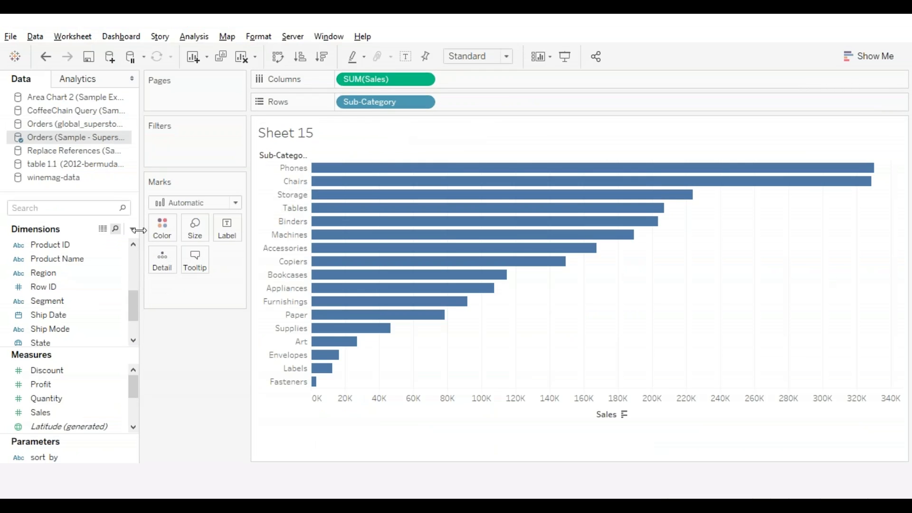
# Step: Create a parameter named "top n" with the Integer data type
pyautogui.click(131, 229)
pyautogui.click(62, 257)
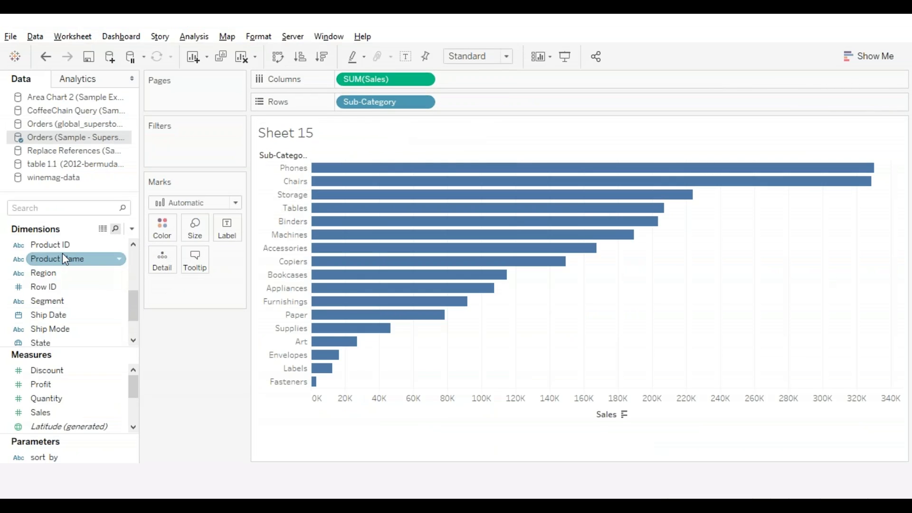
pyautogui.write('top n')
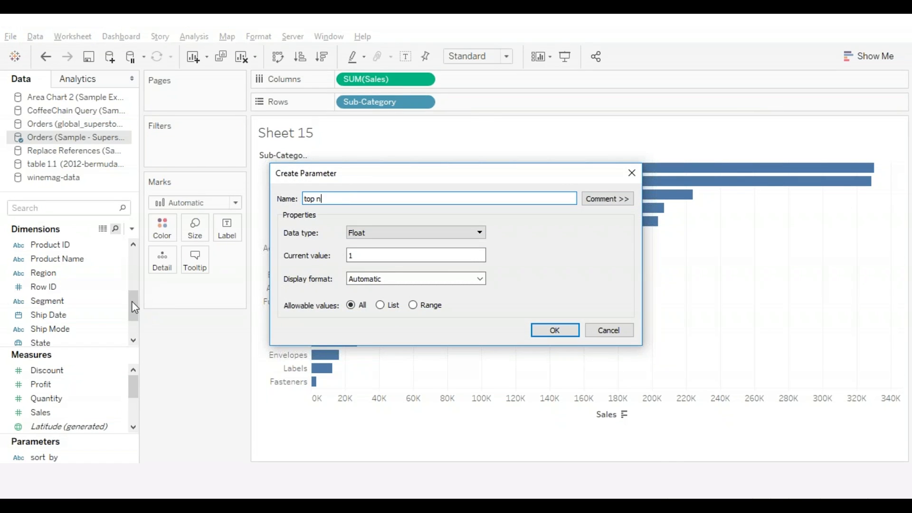
pyautogui.click(464, 232)
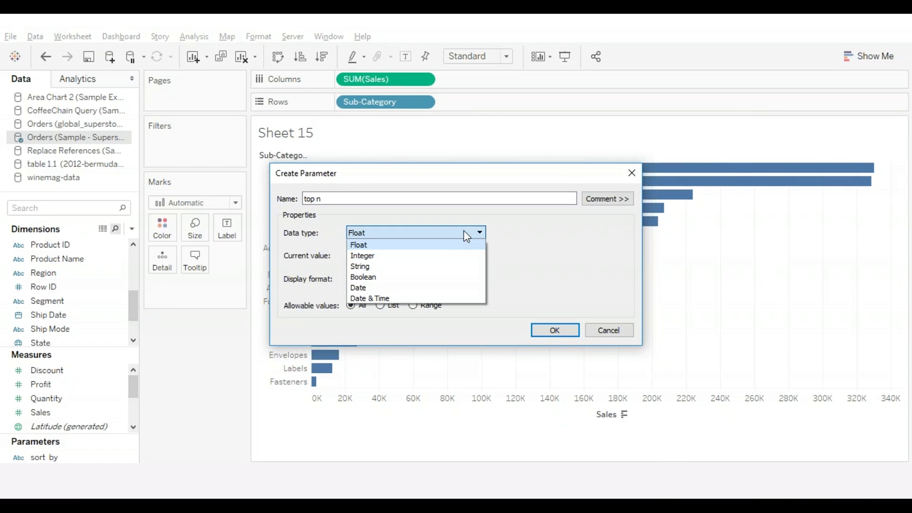
pyautogui.click(366, 255)
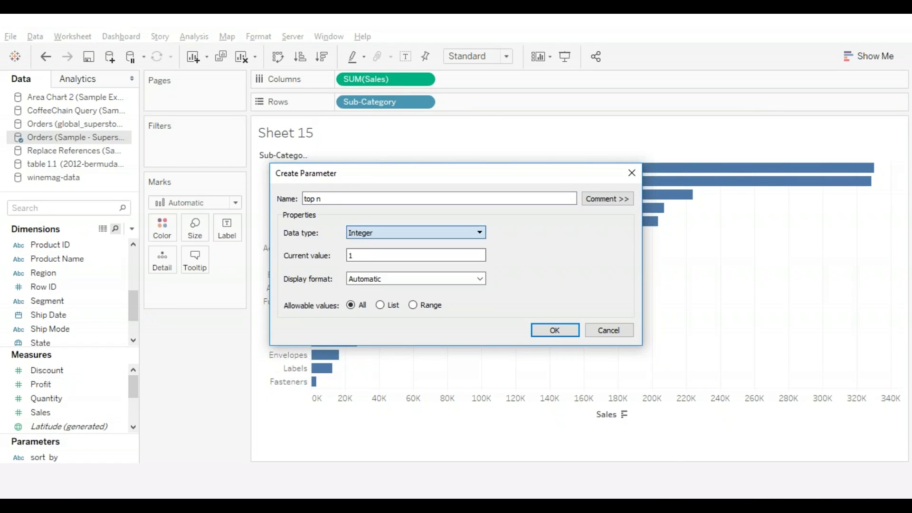
pyautogui.click(549, 330)
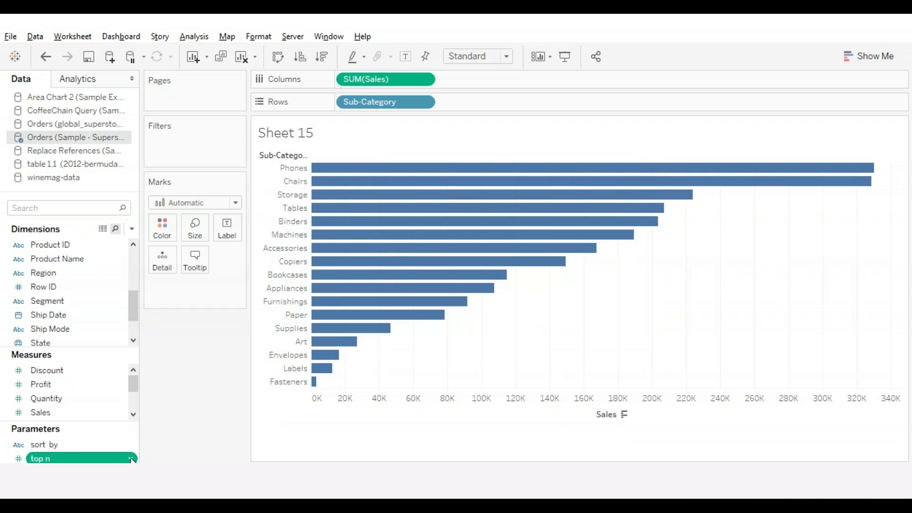
# Step: Show the parameter control for top n and set its value to 3
pyautogui.click(131, 458)
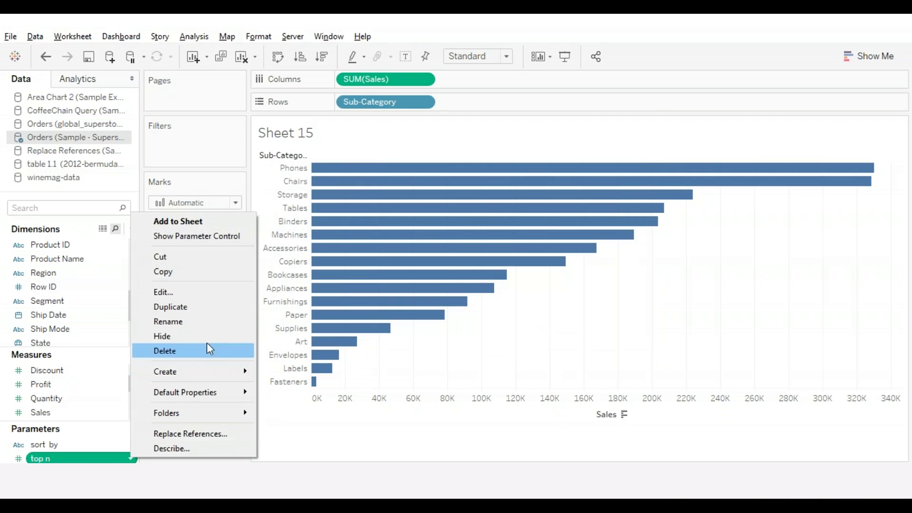
pyautogui.click(220, 237)
pyautogui.click(835, 141)
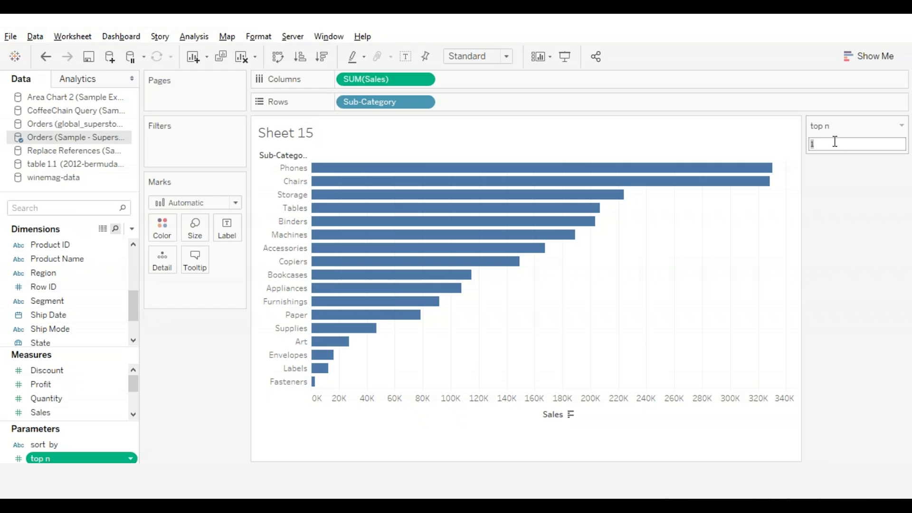
pyautogui.write('3')
pyautogui.press('Return')
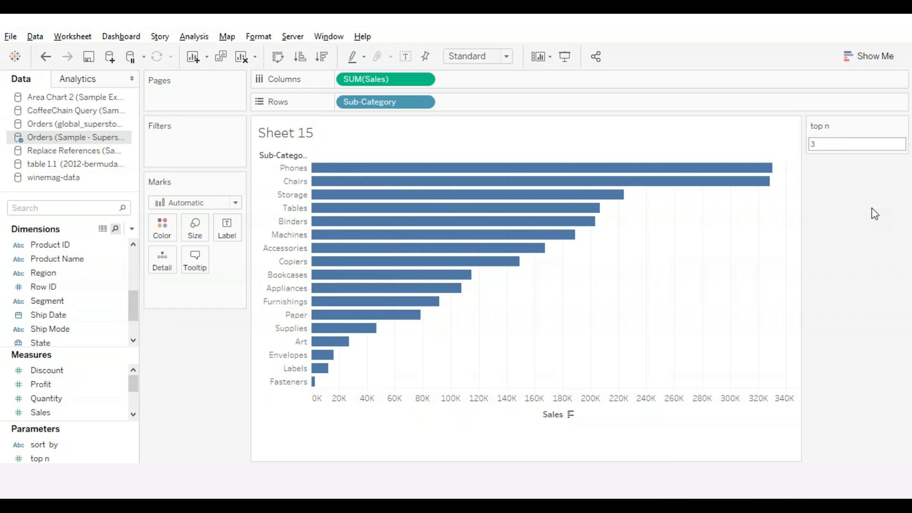
# Step: Create a calculated field named "top n to color" with the formula RANK(SUM([Sales]))<= [top n]
pyautogui.click(133, 229)
pyautogui.click(77, 241)
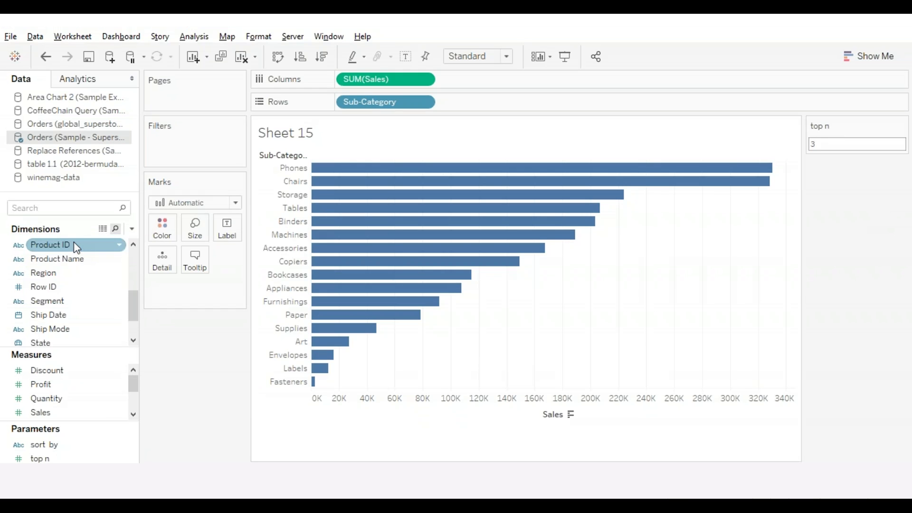
pyautogui.write('top')
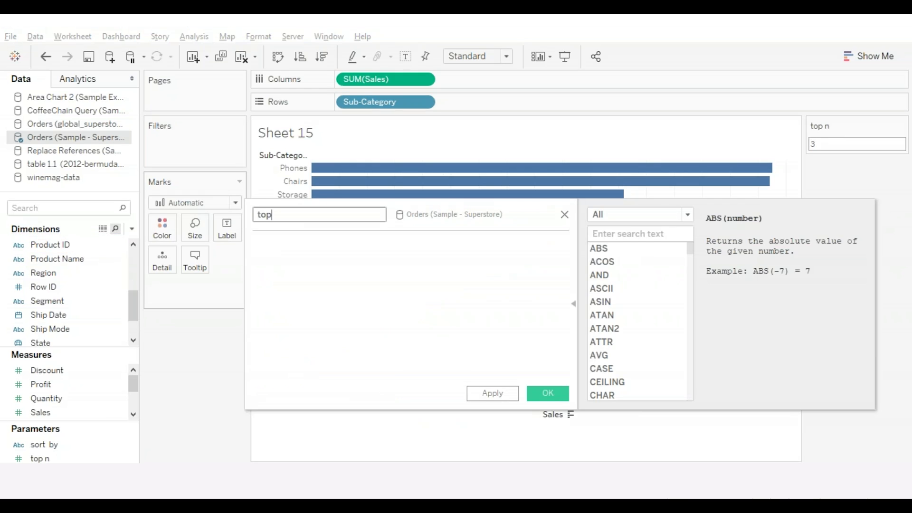
pyautogui.write(' n to color')
pyautogui.click(321, 269)
pyautogui.write('ra')
pyautogui.press('Return')
pyautogui.write('sum')
pyautogui.press('Return')
pyautogui.write('sales')
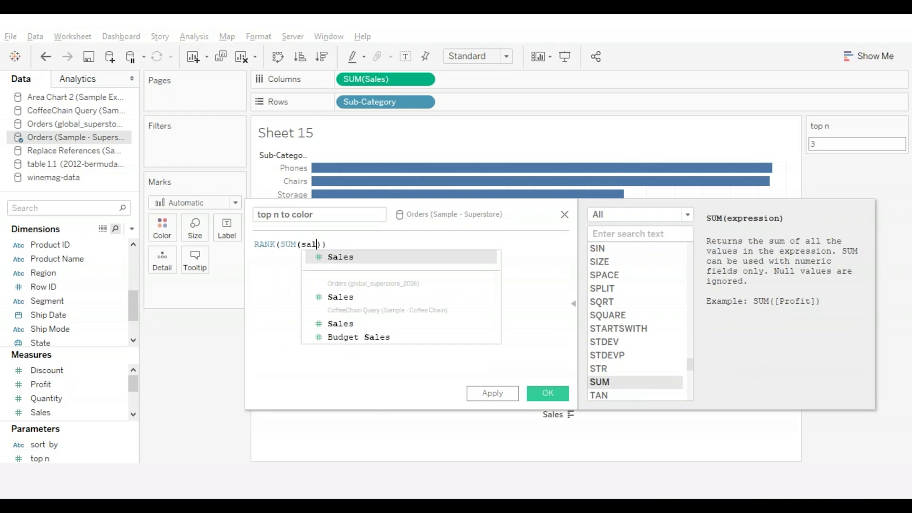
pyautogui.press('Return')
pyautogui.write('<= top')
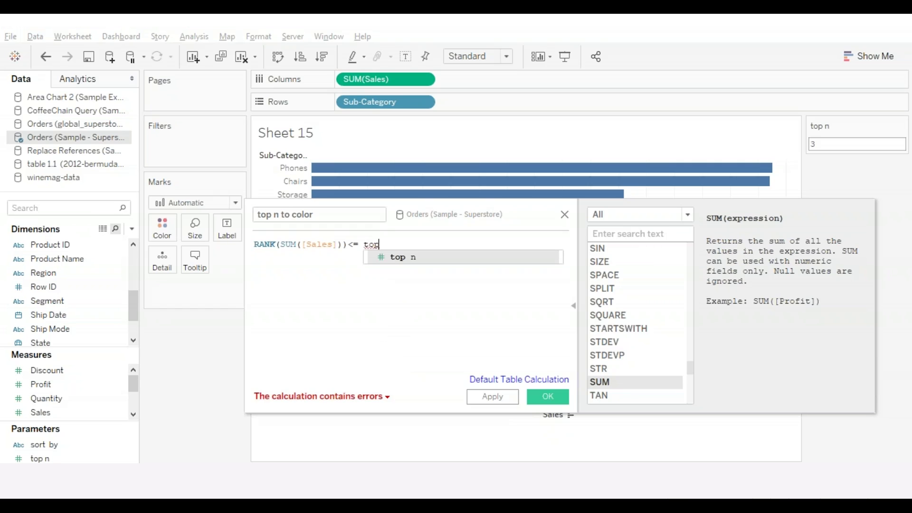
pyautogui.press('Return')
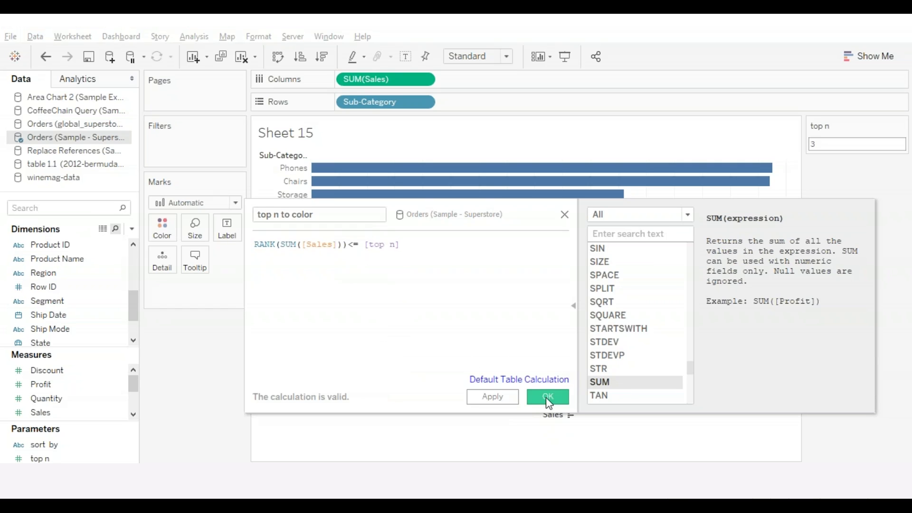
pyautogui.click(545, 396)
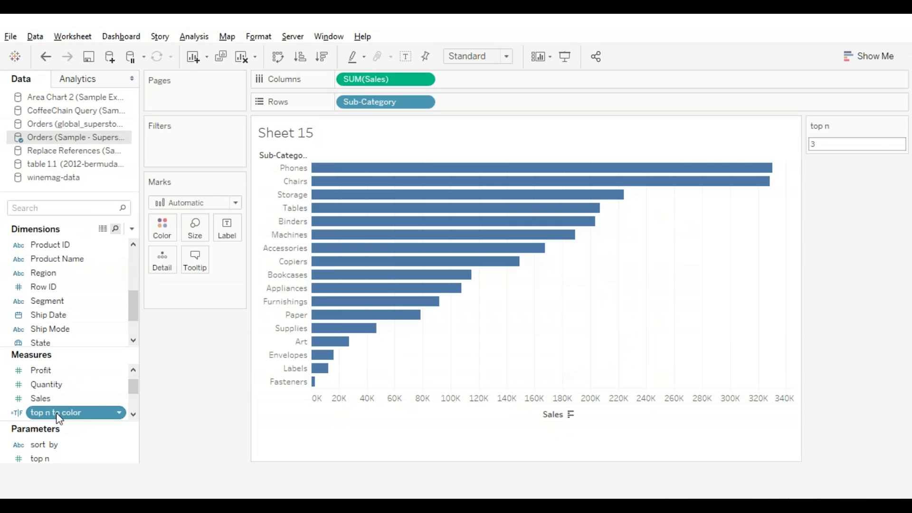
# Step: Color the sub-category bars by top n to color, assigning gray to False and red to True
pyautogui.moveTo(59, 418); pyautogui.dragTo(163, 232)
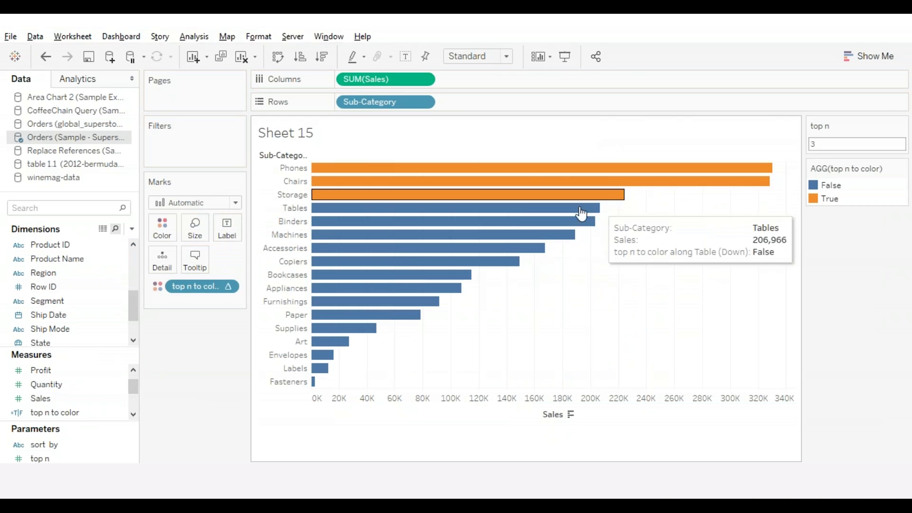
pyautogui.click(900, 168)
pyautogui.click(828, 184)
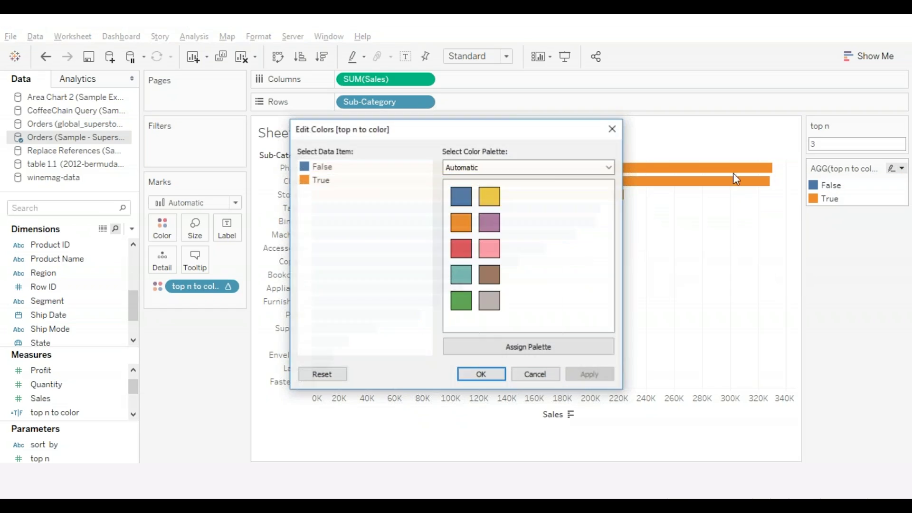
pyautogui.click(322, 171)
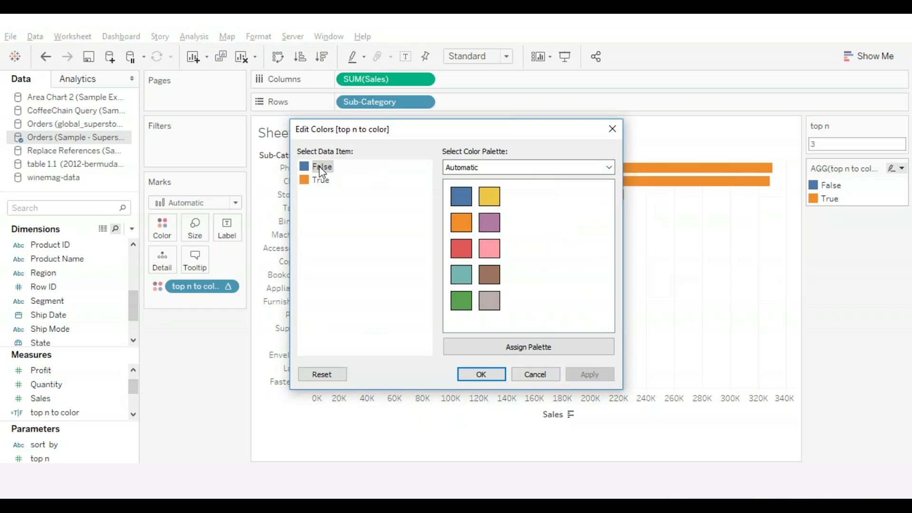
pyautogui.click(488, 307)
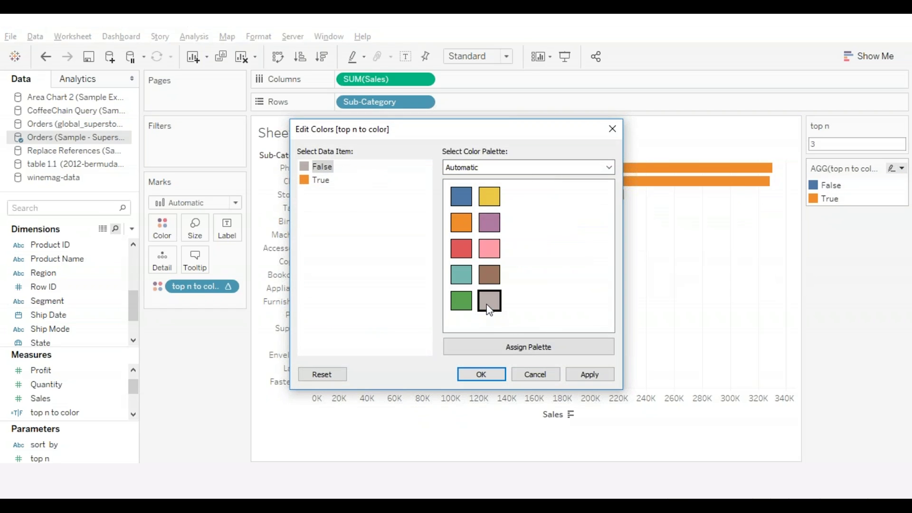
pyautogui.click(321, 180)
pyautogui.click(462, 248)
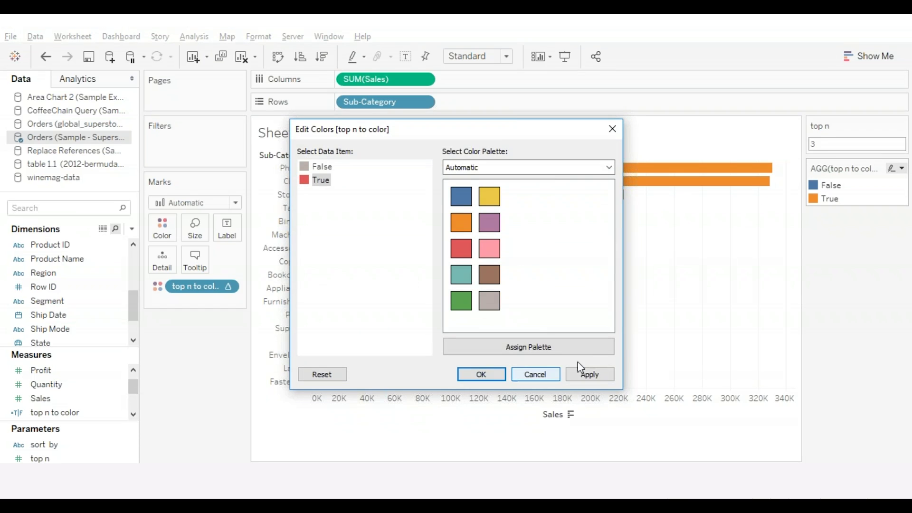
pyautogui.click(481, 375)
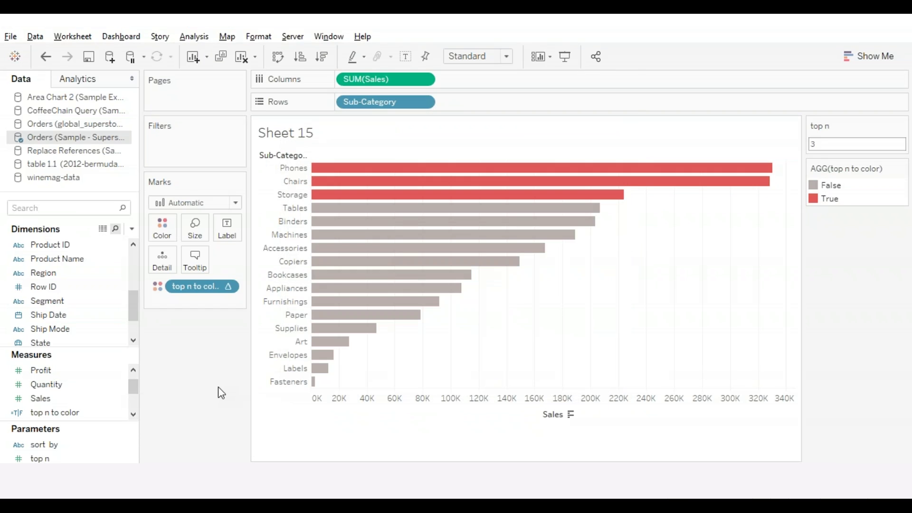
# Step: Create the calculated field "top n to label" as if [top n to color] then SUM([Sales]) END and label the bars with it
pyautogui.click(132, 229)
pyautogui.click(77, 244)
pyautogui.write('top n to label')
pyautogui.click(299, 271)
pyautogui.write('if top')
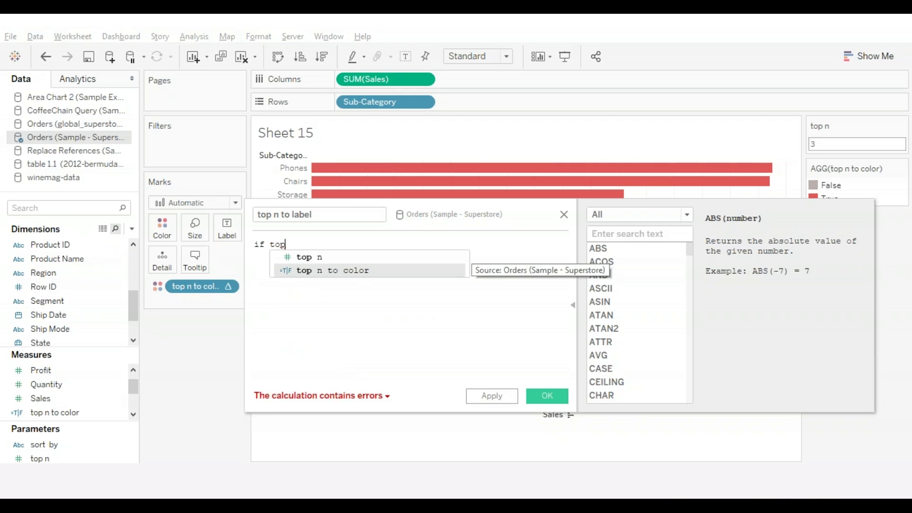
pyautogui.press('Return')
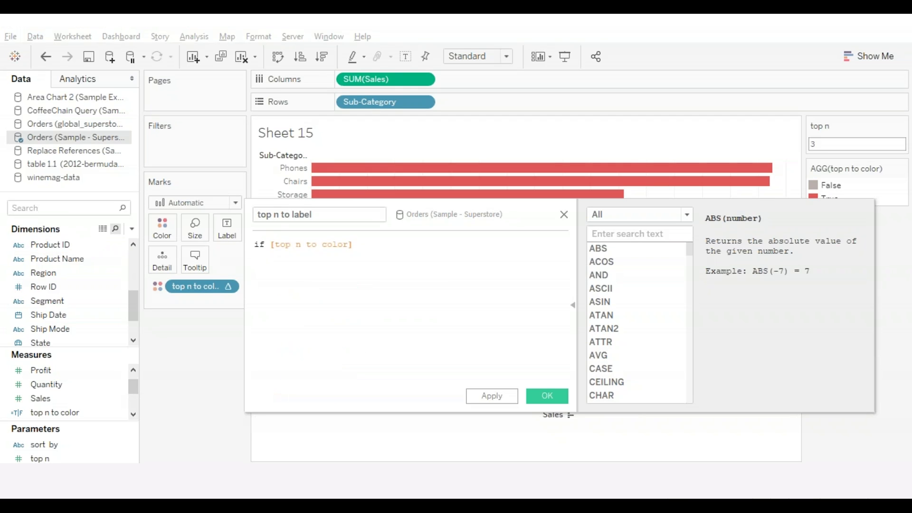
pyautogui.write('then')
pyautogui.press('Return')
pyautogui.write('sum')
pyautogui.press('Return')
pyautogui.write('sale)')
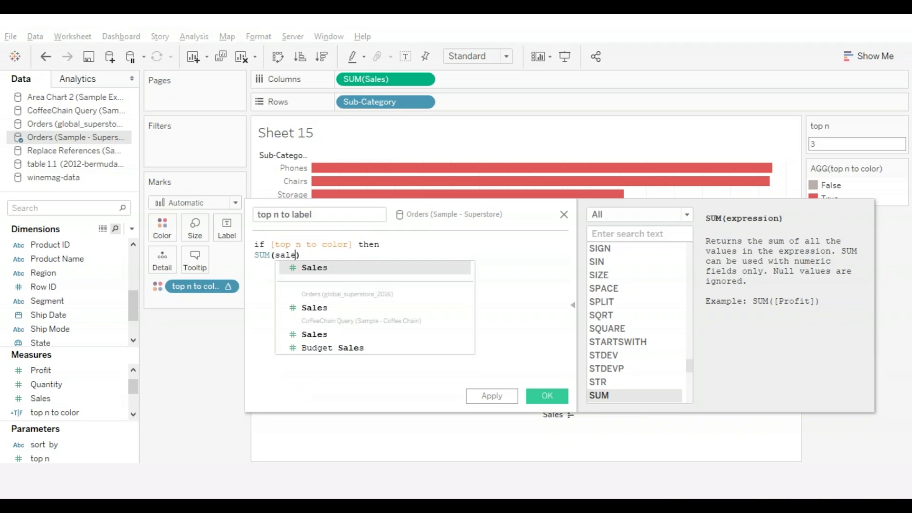
pyautogui.press('Return')
pyautogui.write('end')
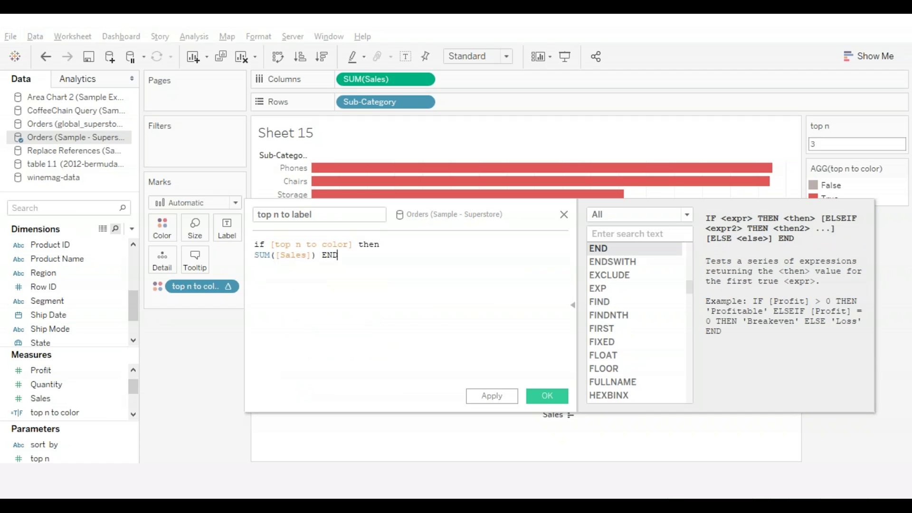
pyautogui.click(547, 395)
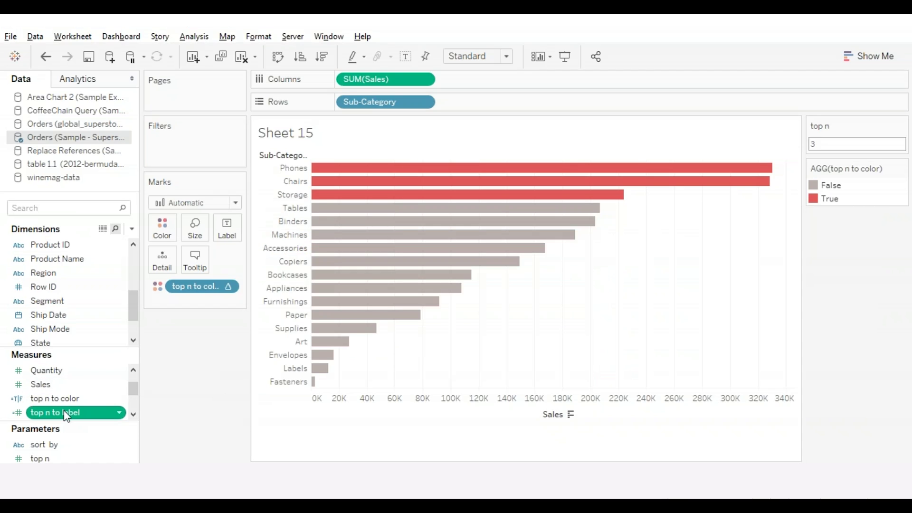
pyautogui.moveTo(62, 418); pyautogui.dragTo(227, 229)
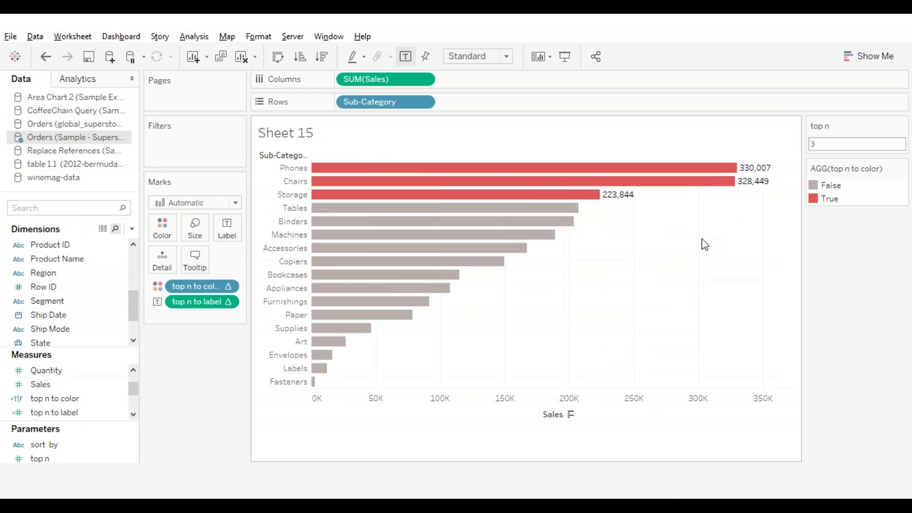
pyautogui.moveTo(669, 189)
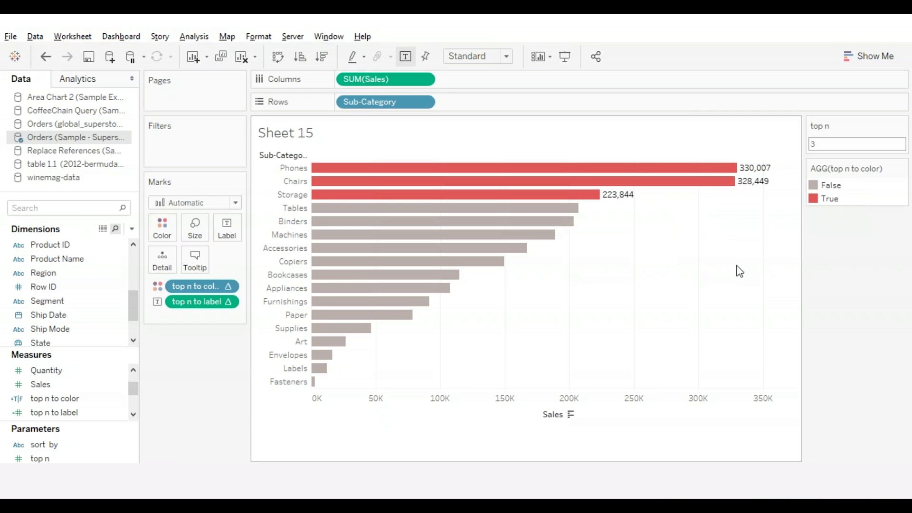